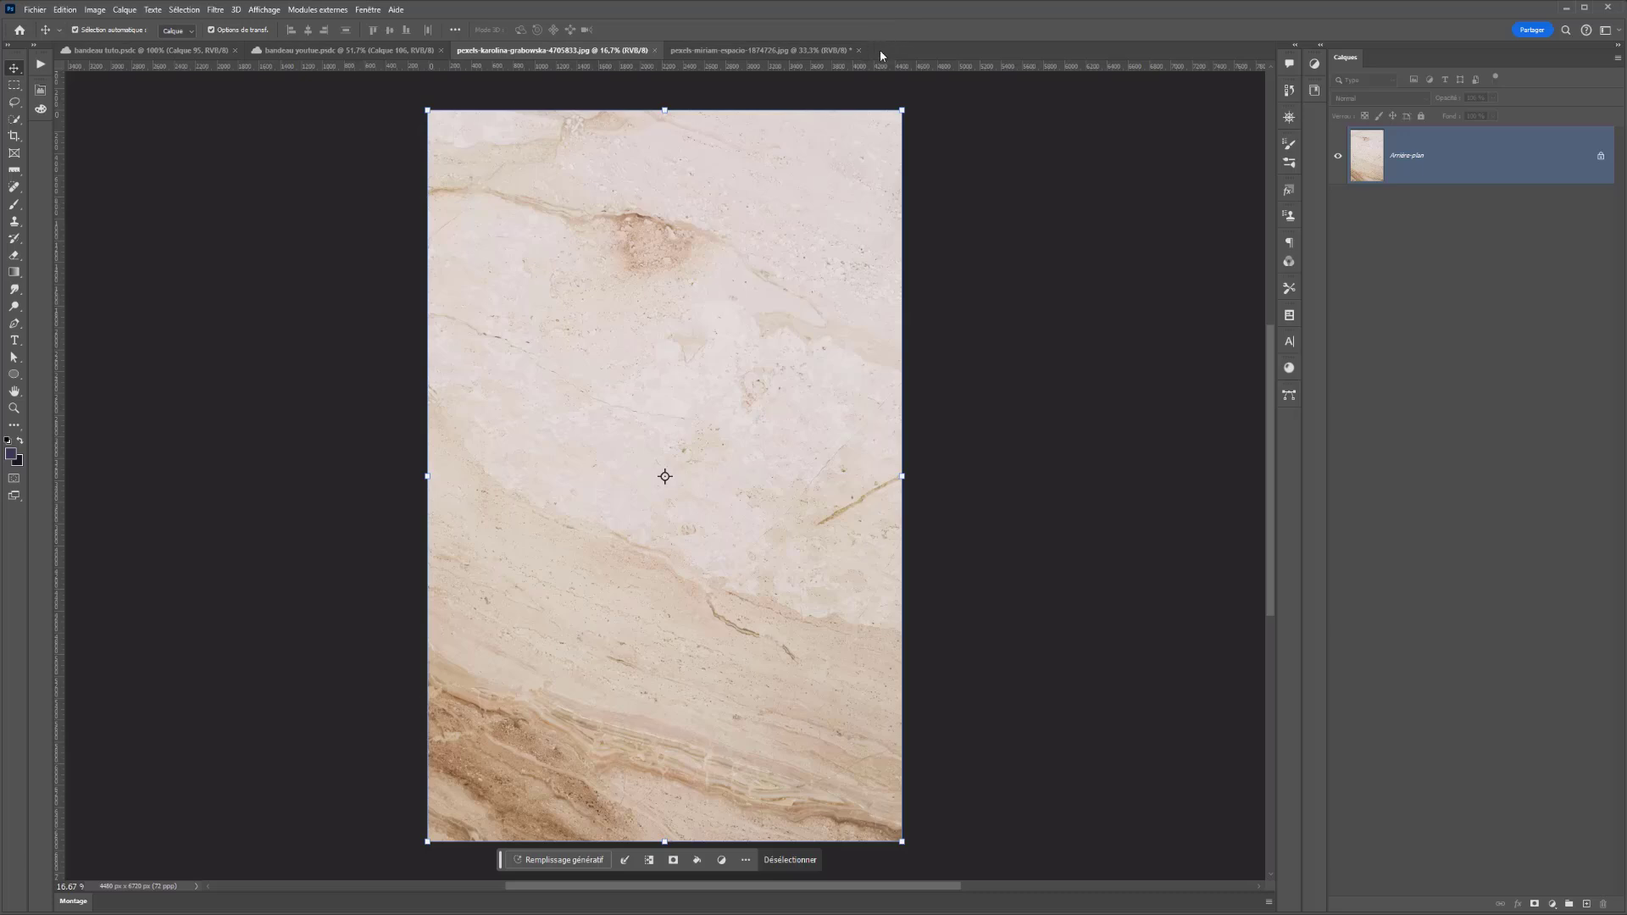
# Paste the marble texture into the arches photo, resize it, then clear and delete that layer
pyautogui.click(763, 50)
pyautogui.hotkey('ctrl', 'v')
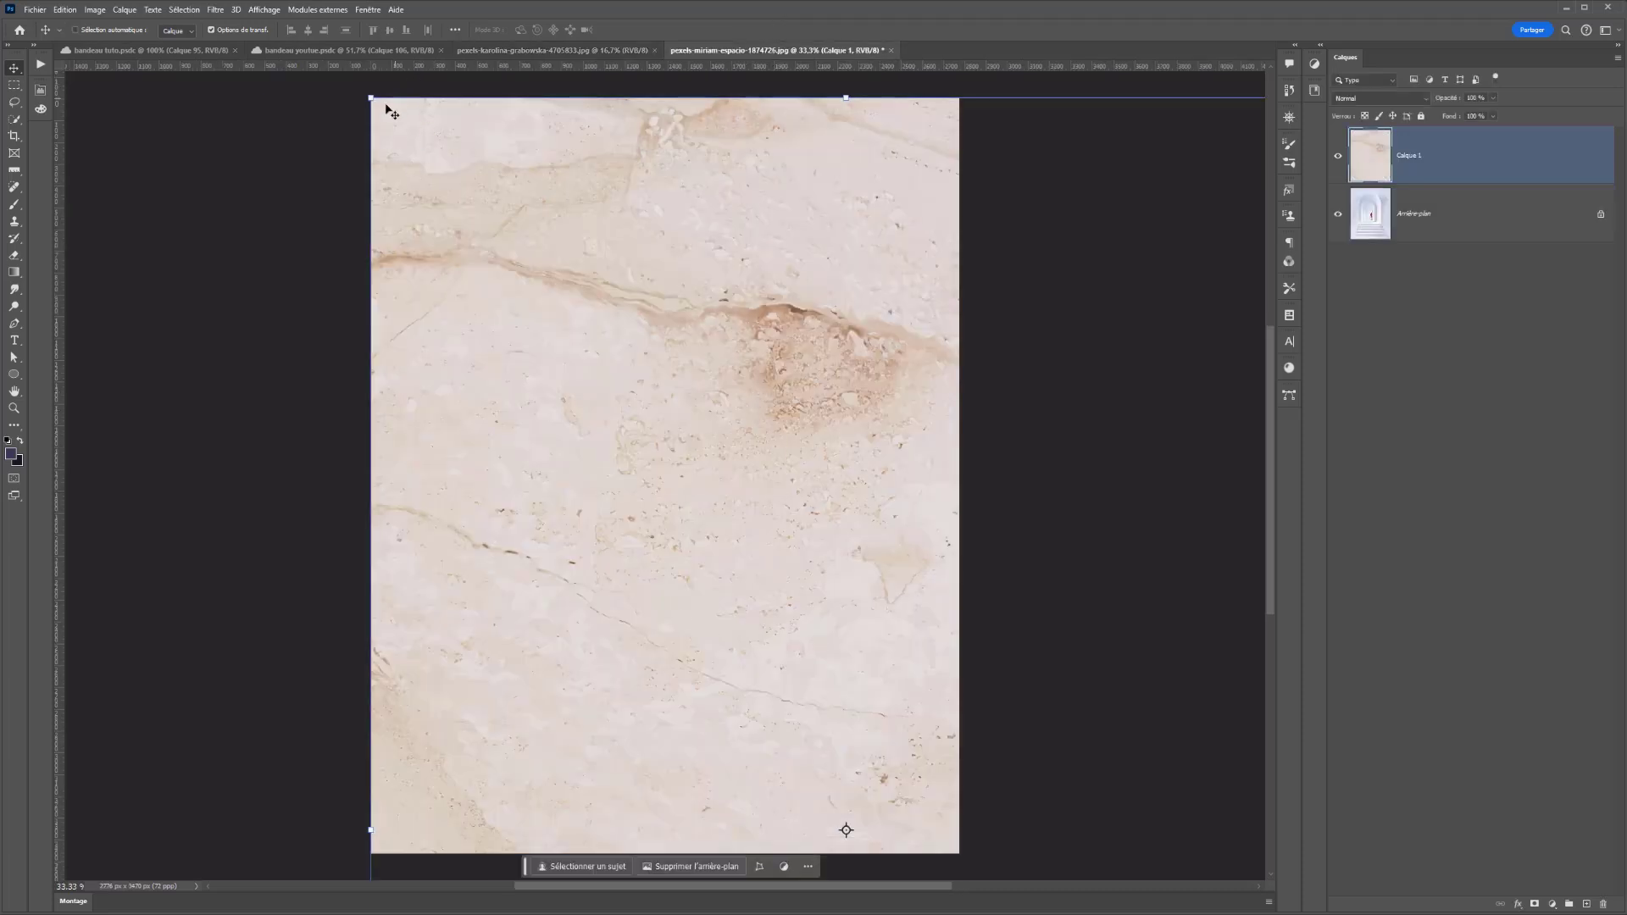
pyautogui.moveTo(372, 100)
pyautogui.mouseDown()
pyautogui.moveTo(631, 494)
pyautogui.moveTo(513, 216)
pyautogui.mouseUp()
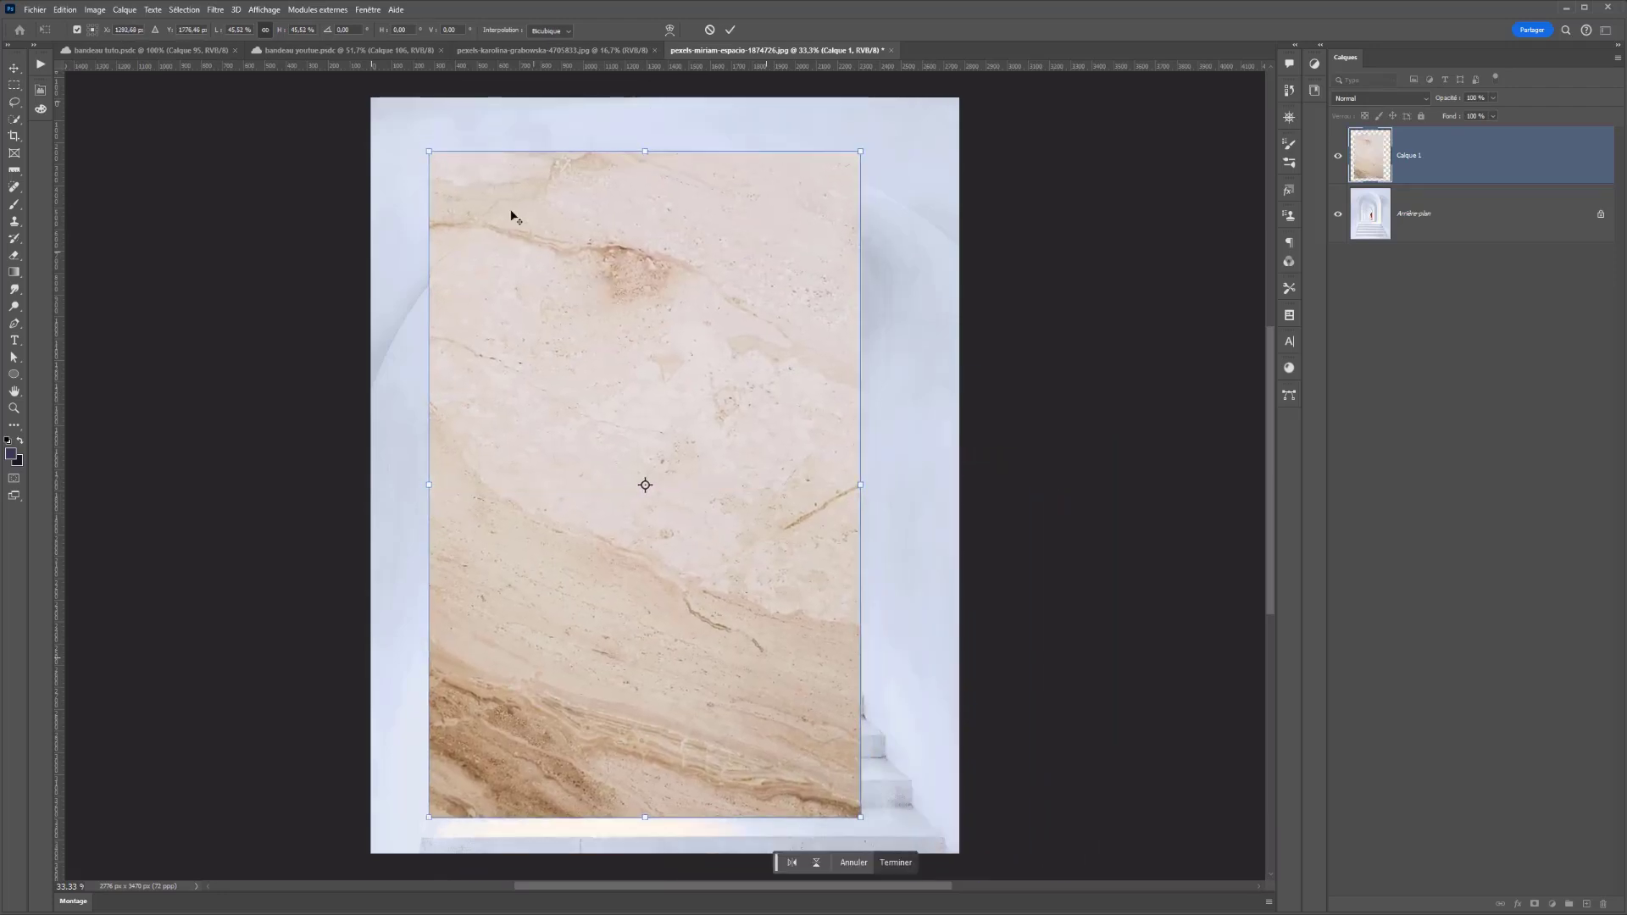
pyautogui.moveTo(425, 164); pyautogui.dragTo(443, 173)
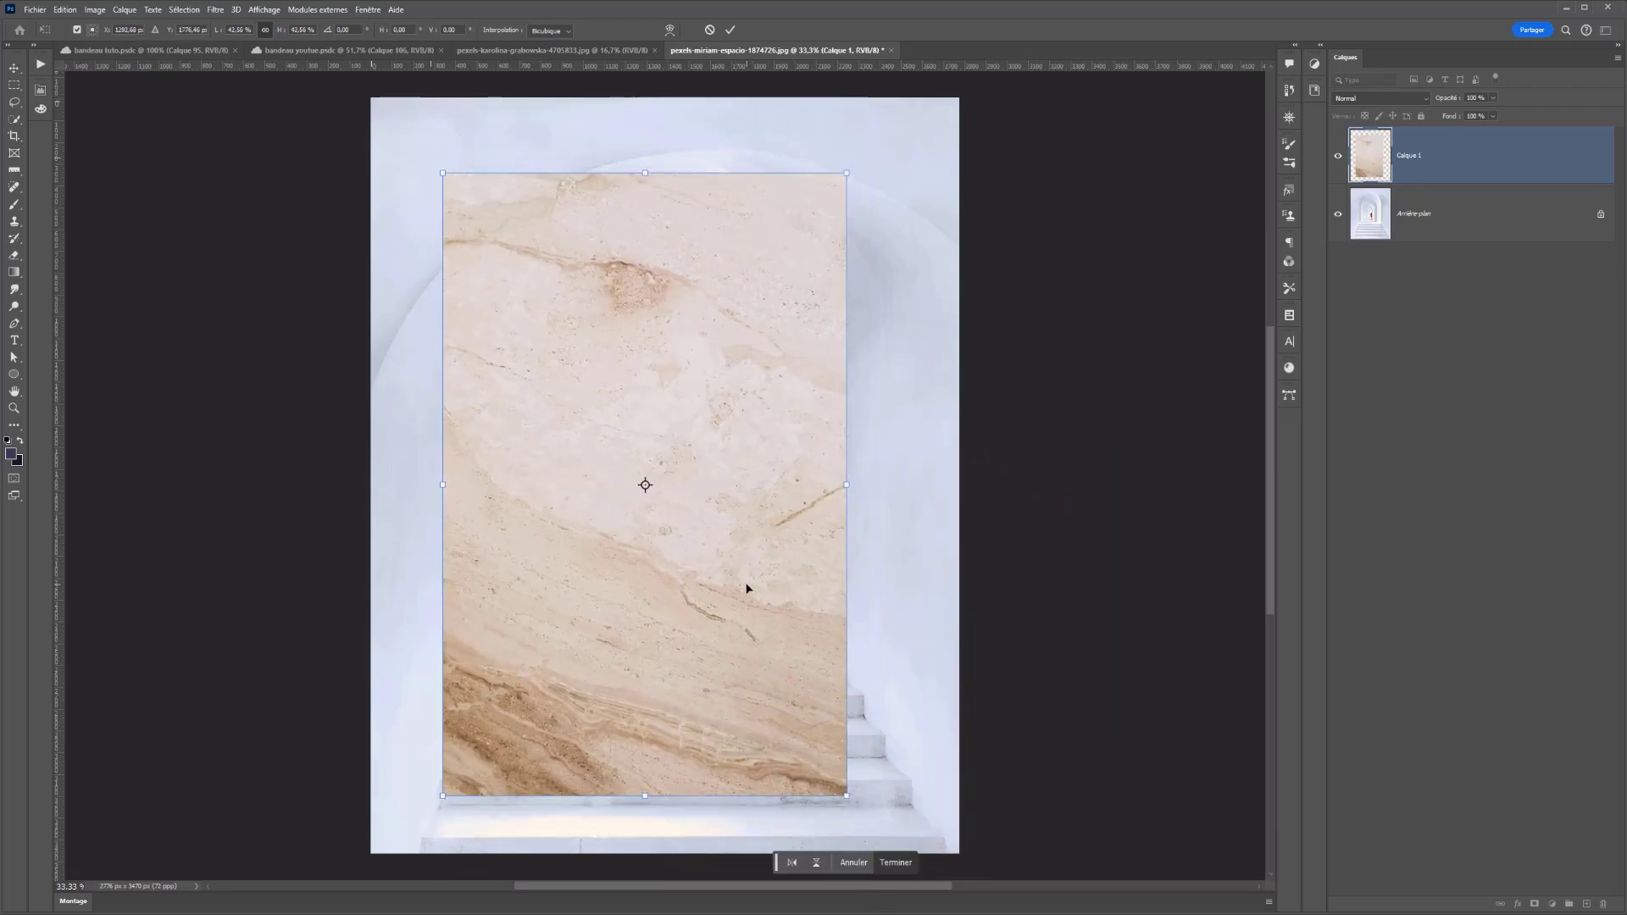
pyautogui.press('Return')
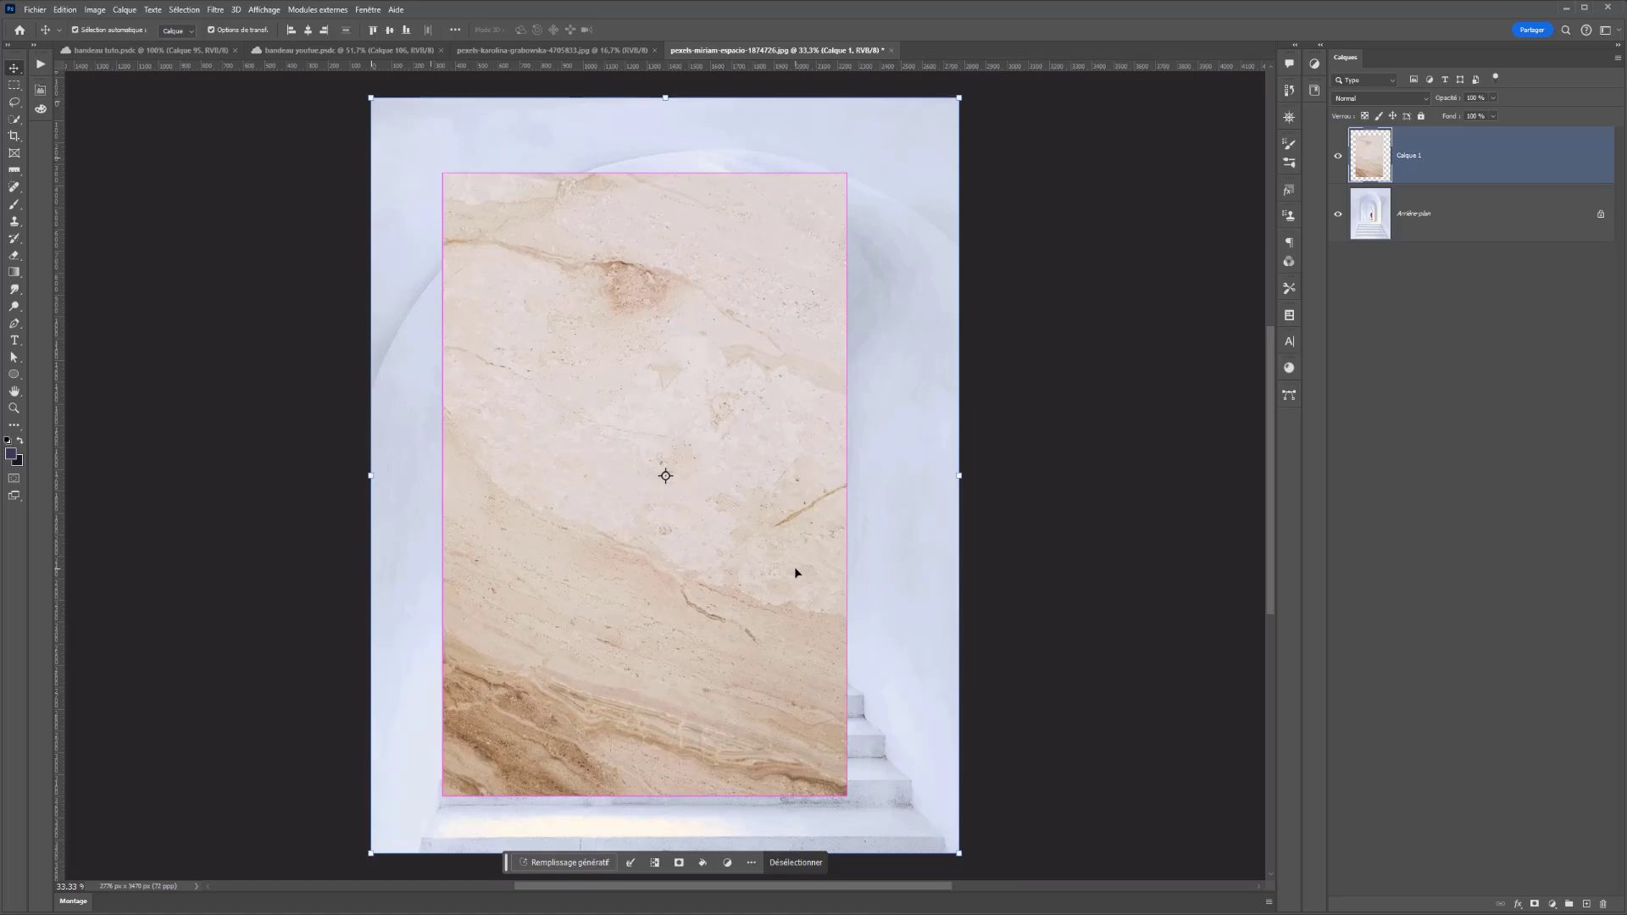
pyautogui.press('Delete')
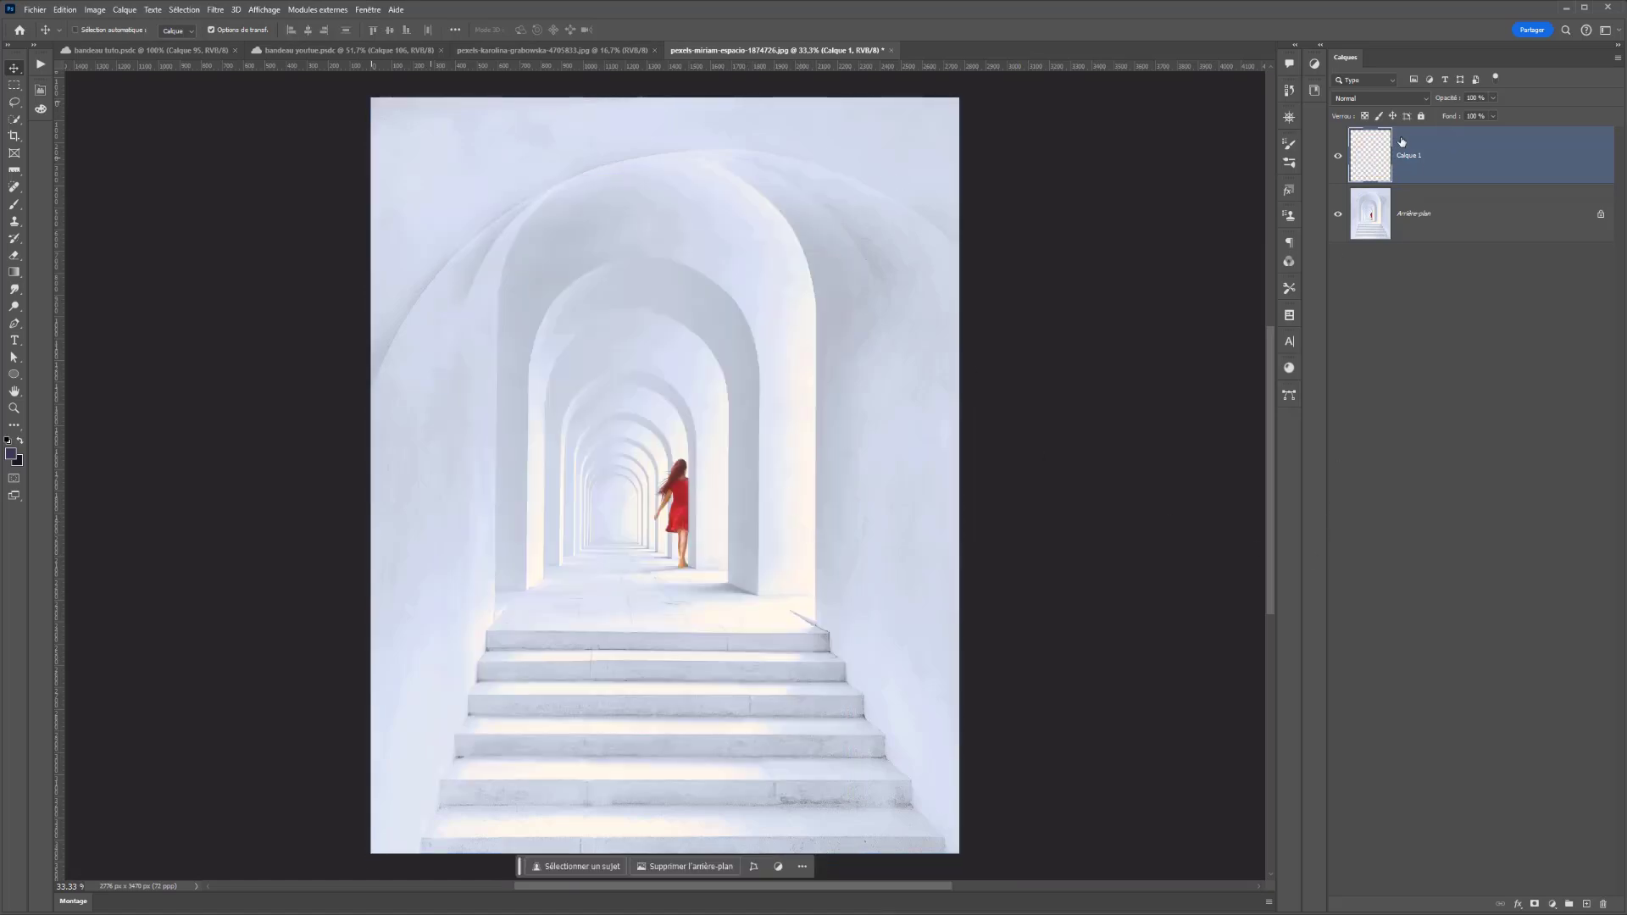
pyautogui.press('Delete')
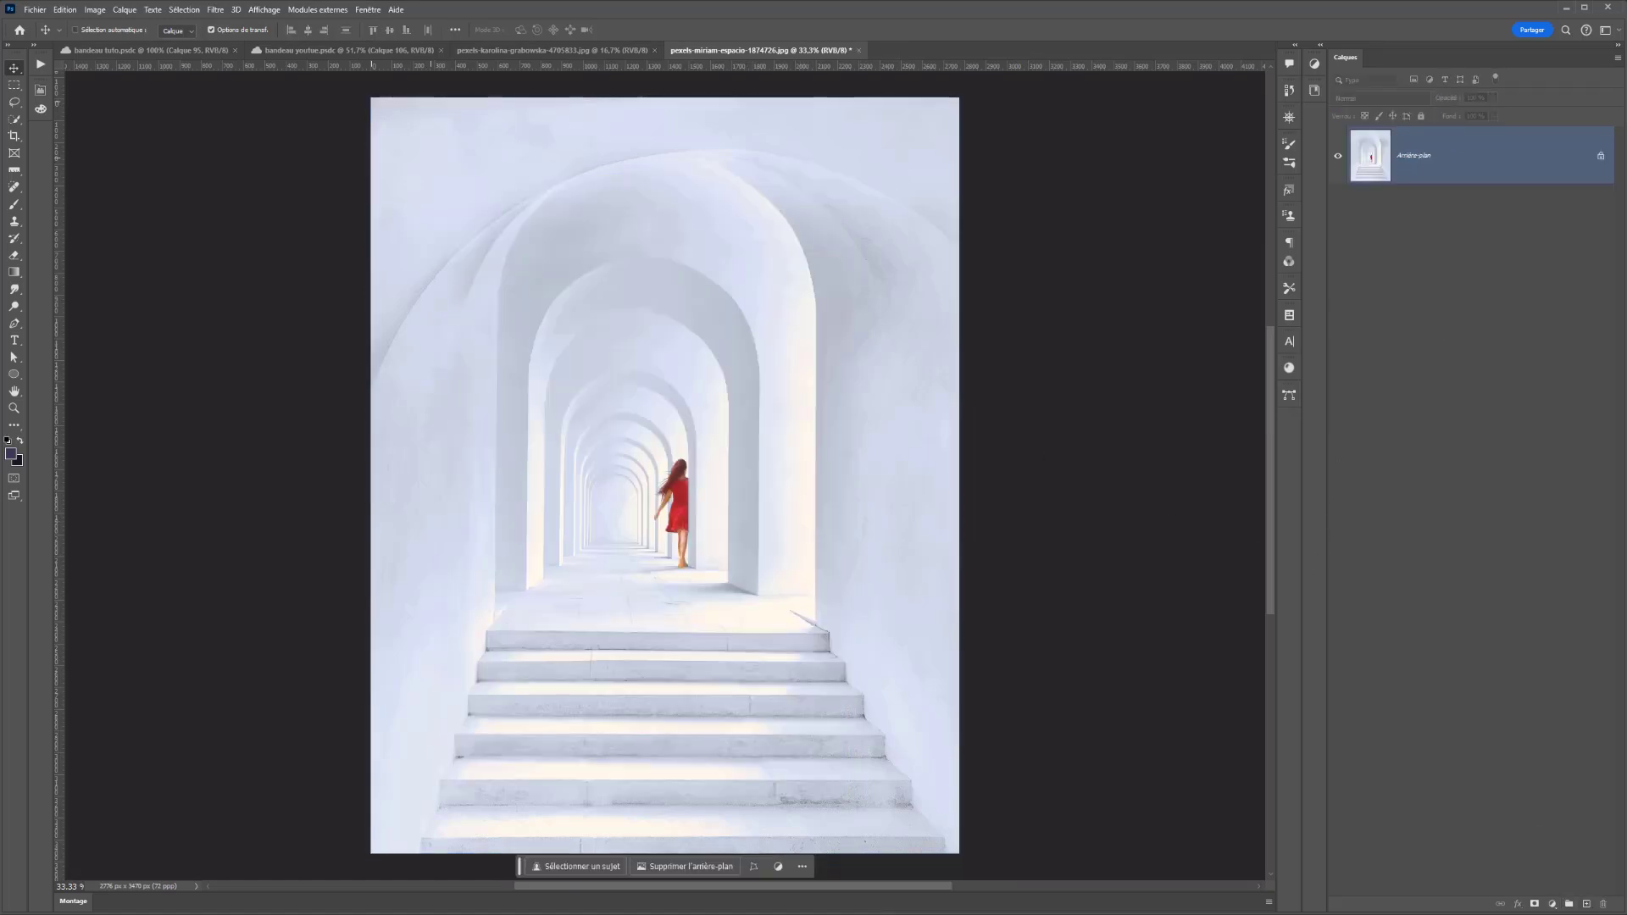
# Add a new empty layer above the photo and launch Filtre > Point de fuite
pyautogui.click(1585, 905)
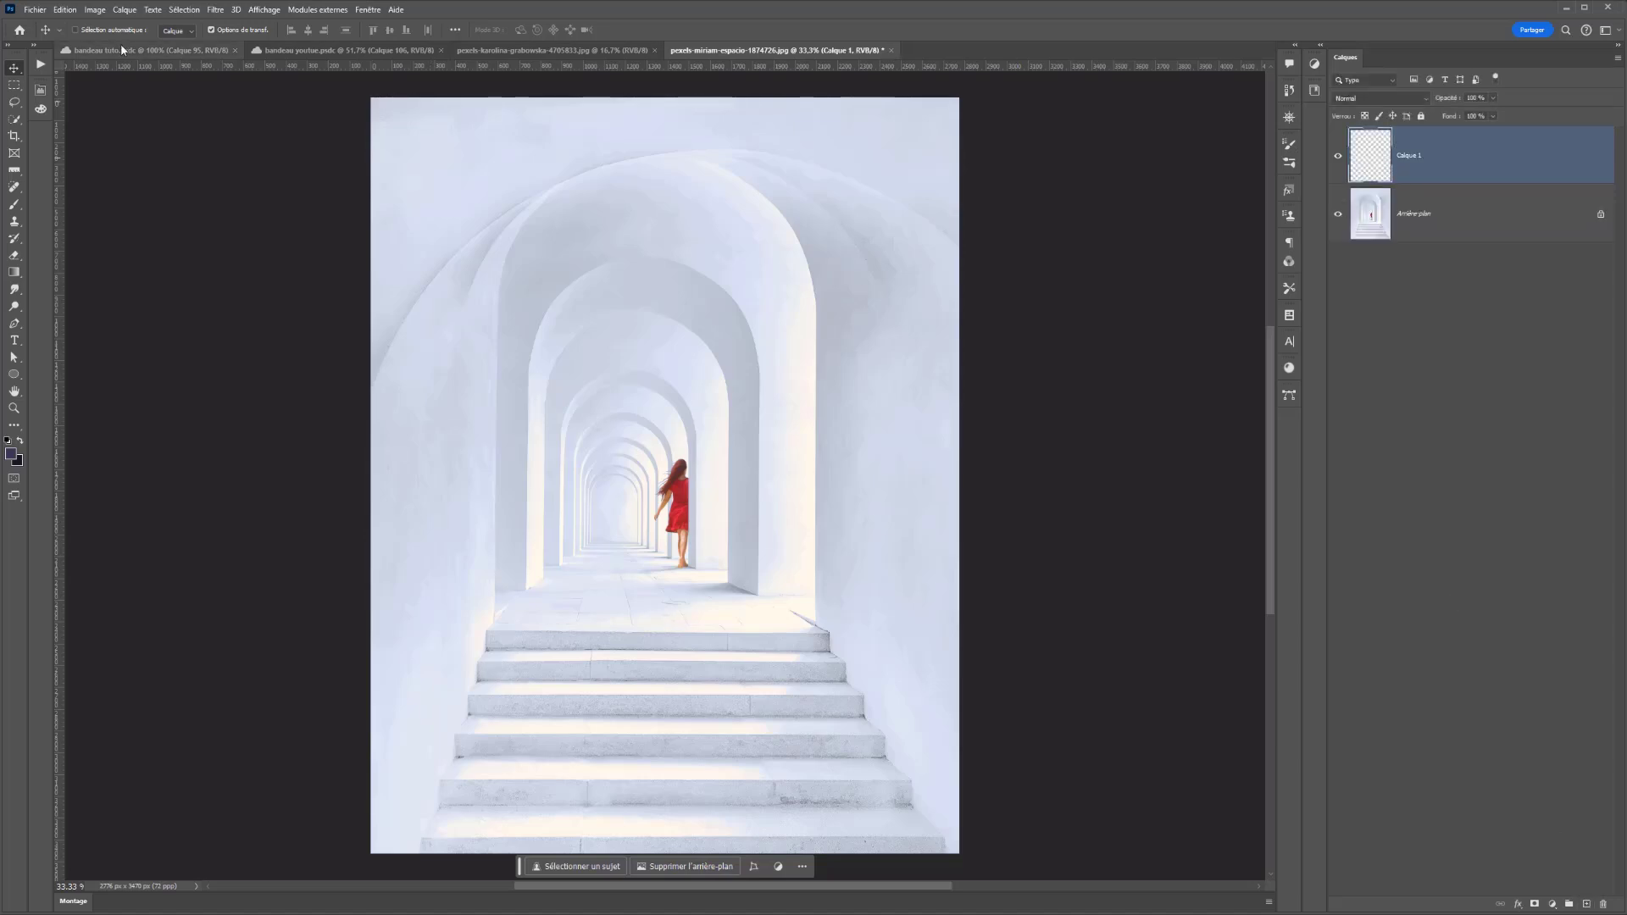
pyautogui.click(215, 9)
pyautogui.click(241, 144)
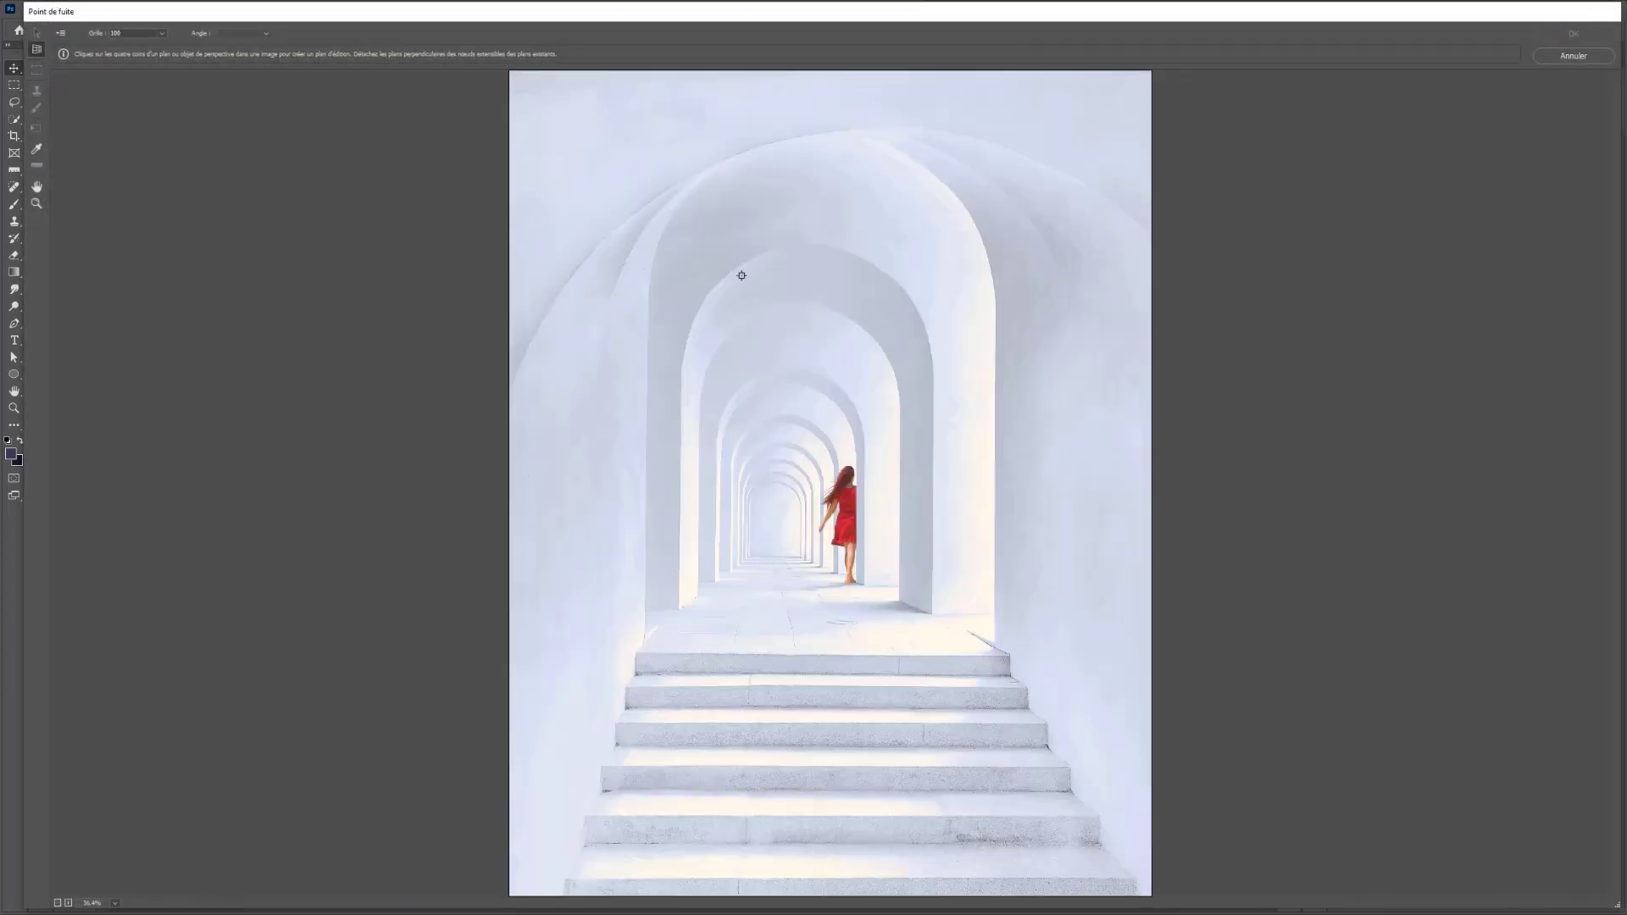
# Draw a floor plane from the step corners and adjust its far corners until the grid is valid
pyautogui.click(638, 653)
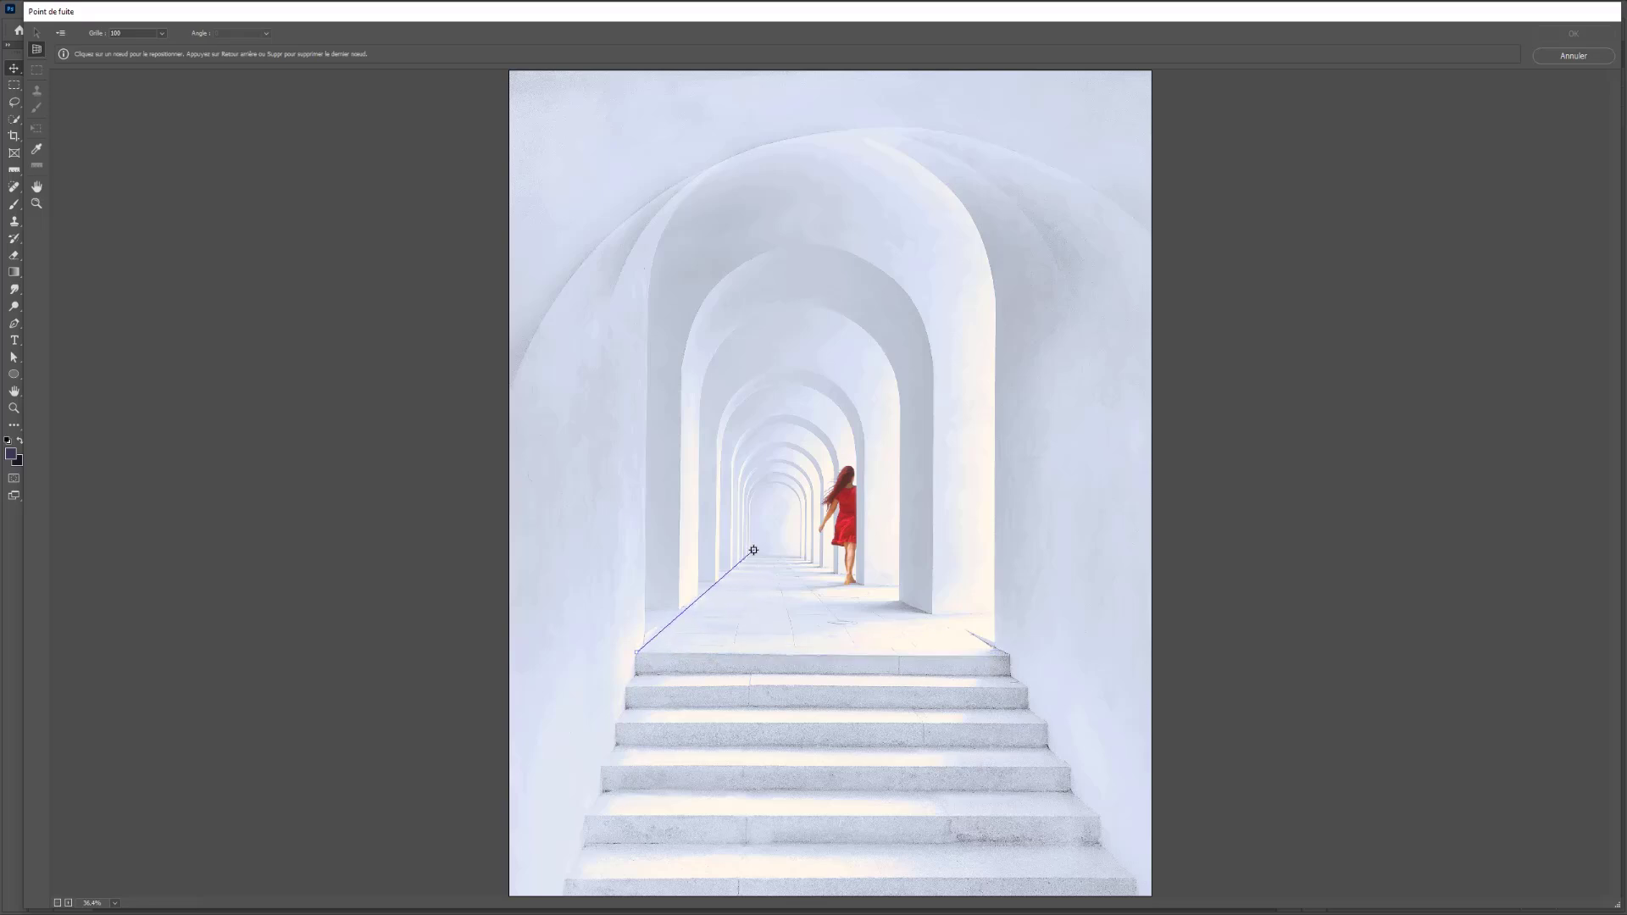
pyautogui.click(801, 555)
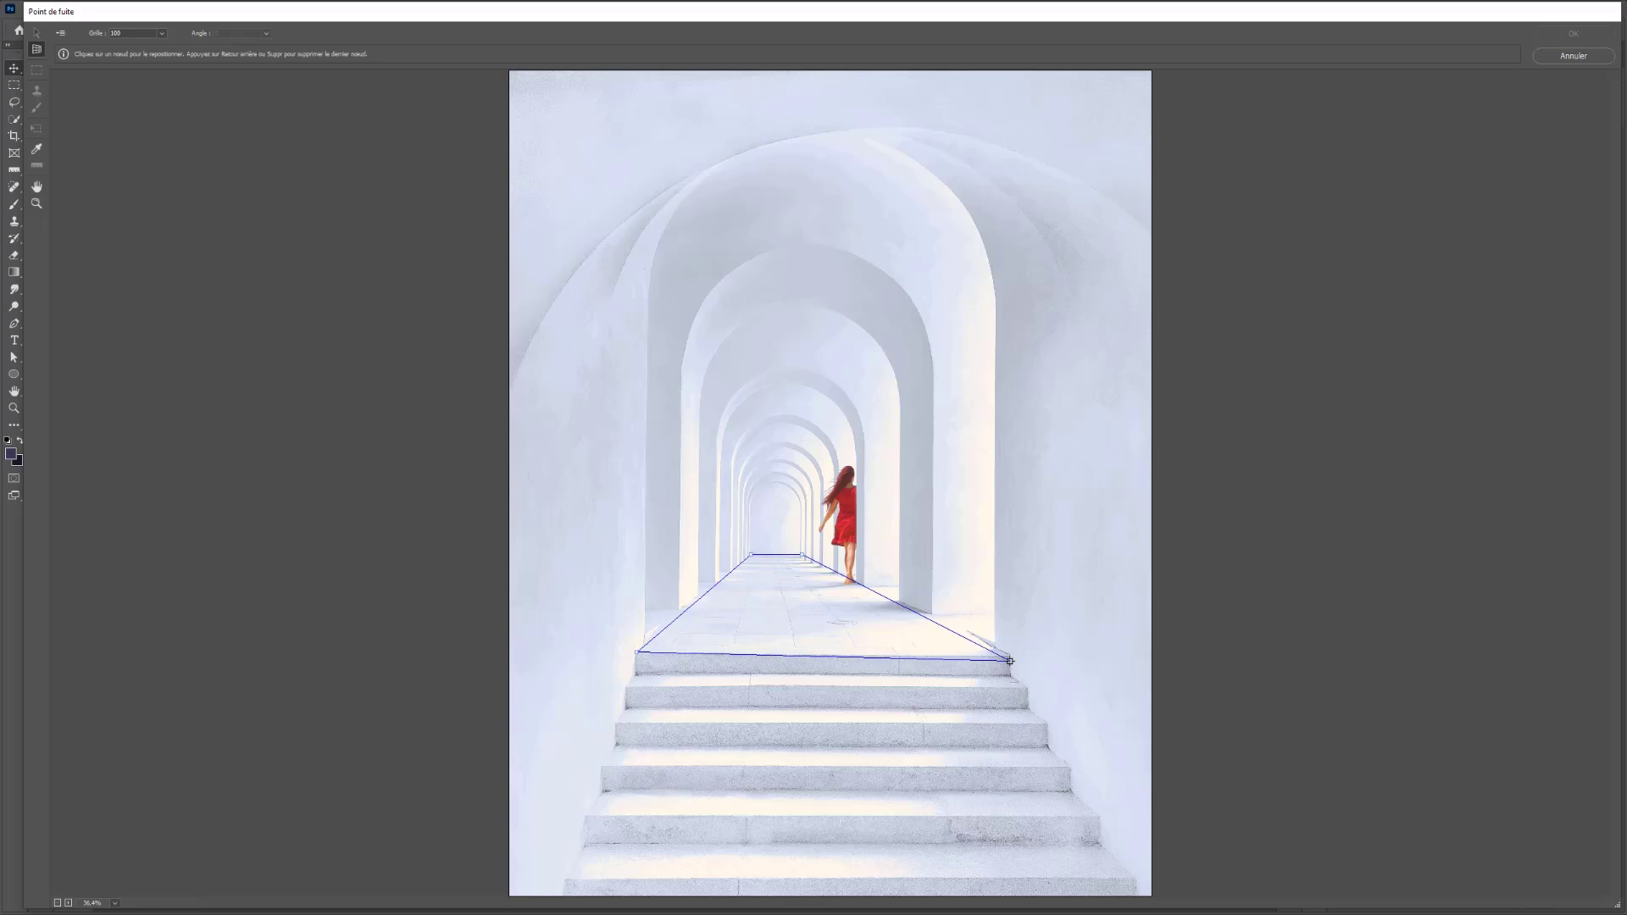
pyautogui.click(1011, 654)
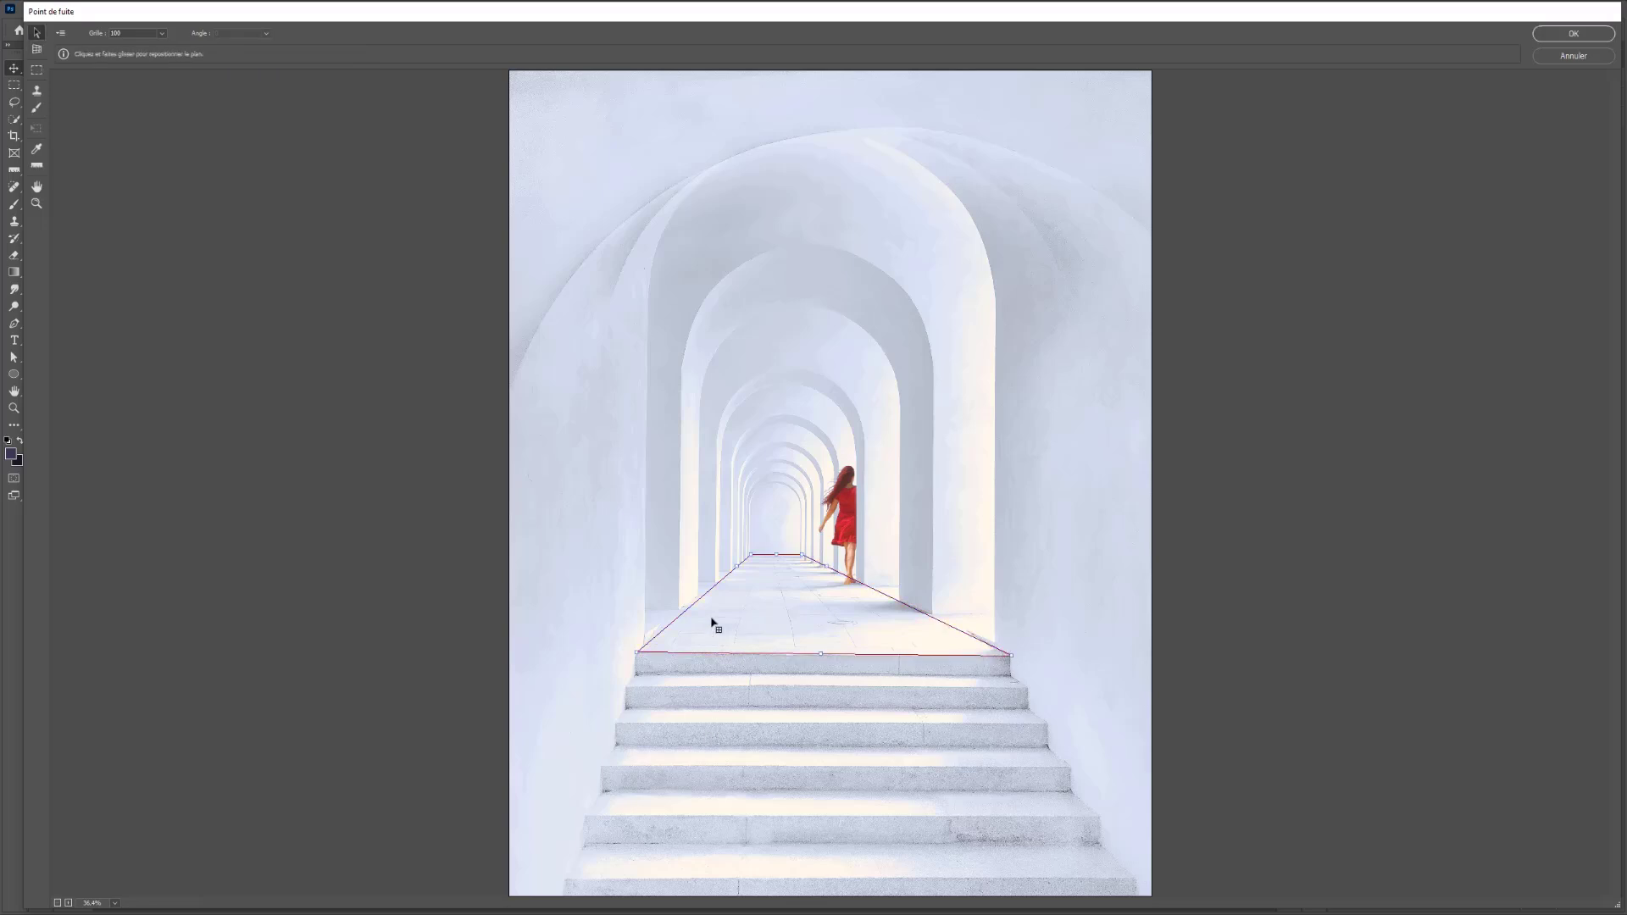
pyautogui.moveTo(802, 555); pyautogui.dragTo(803, 555)
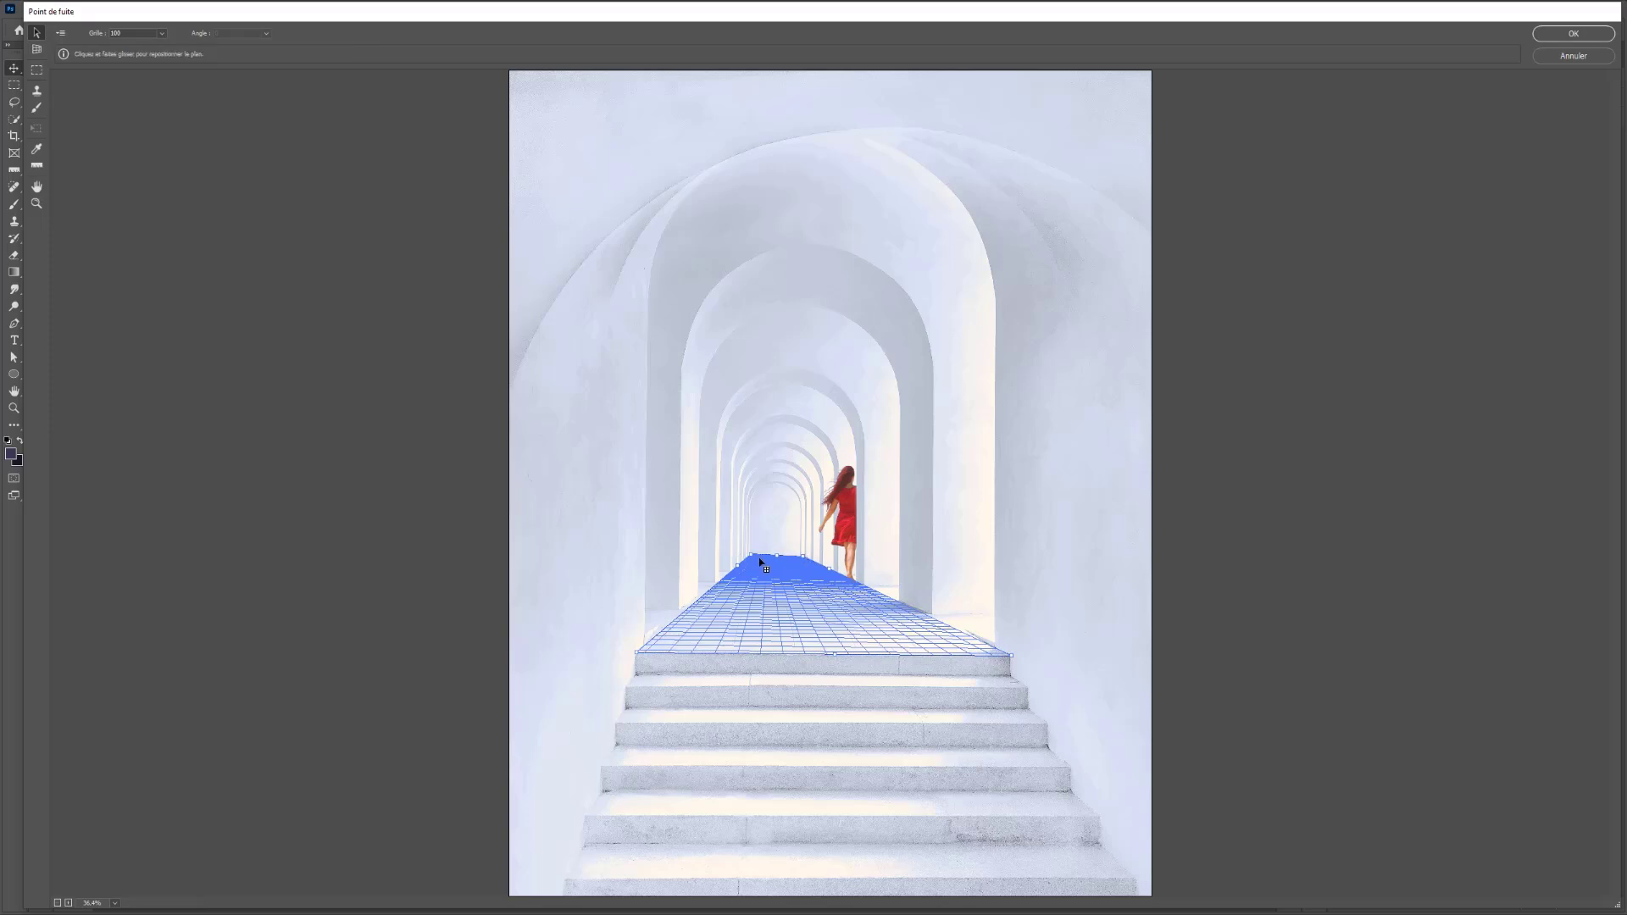
pyautogui.moveTo(755, 558); pyautogui.dragTo(753, 560)
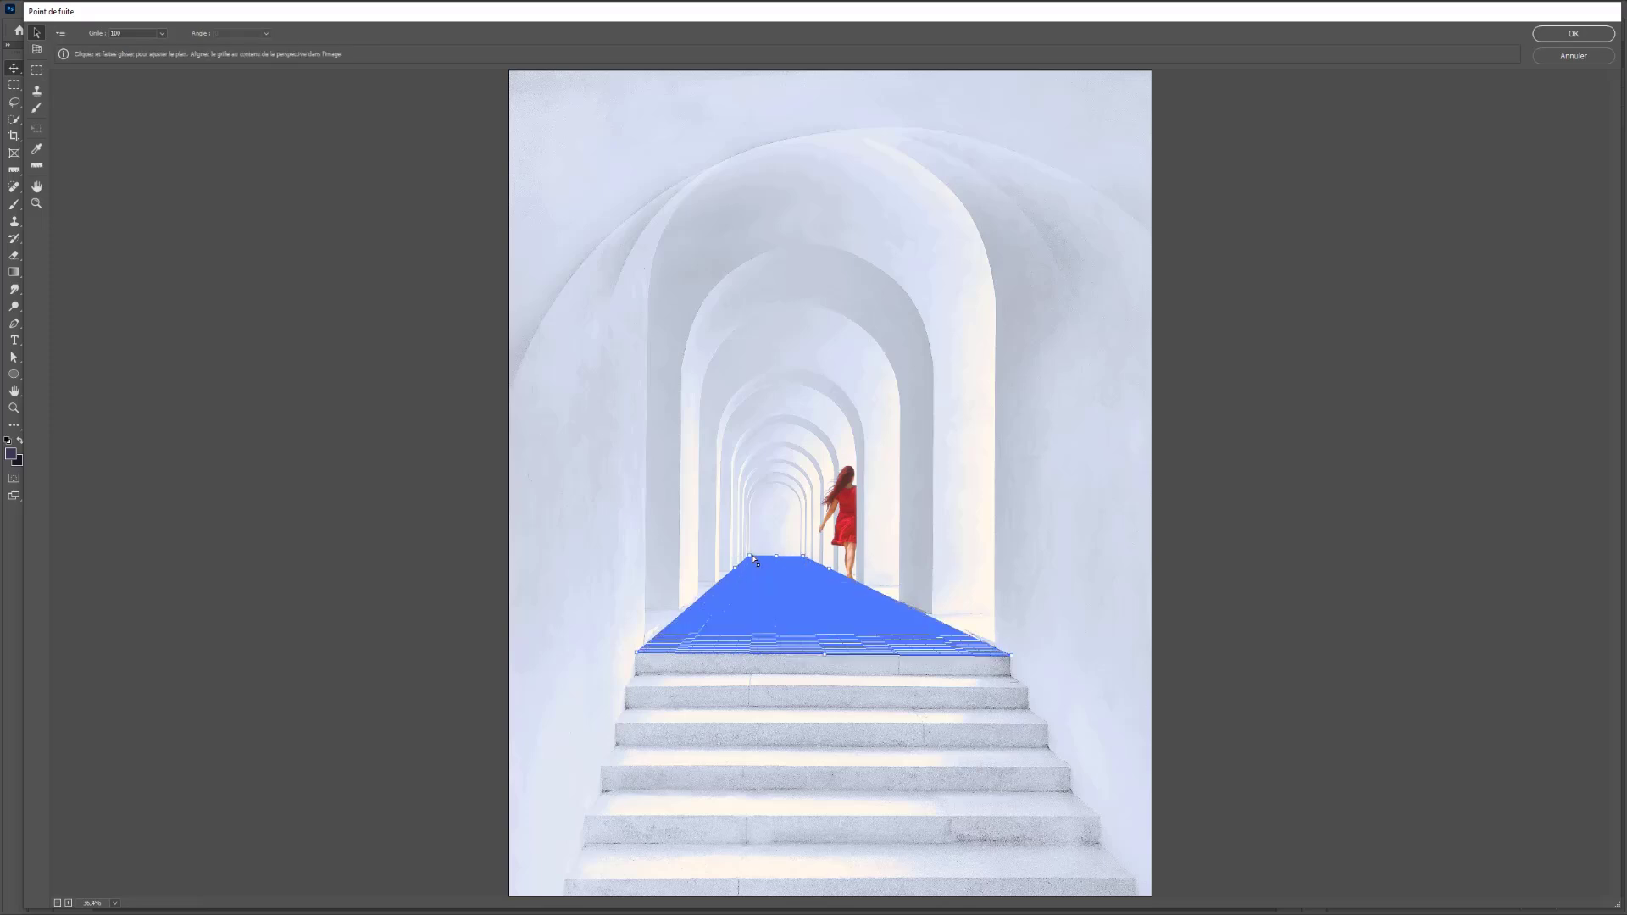
# Ctrl-drag the front edge to pull perpendicular planes down to the bottom step
pyautogui.press('ctrl')
pyautogui.moveTo(826, 655); pyautogui.dragTo(852, 847)
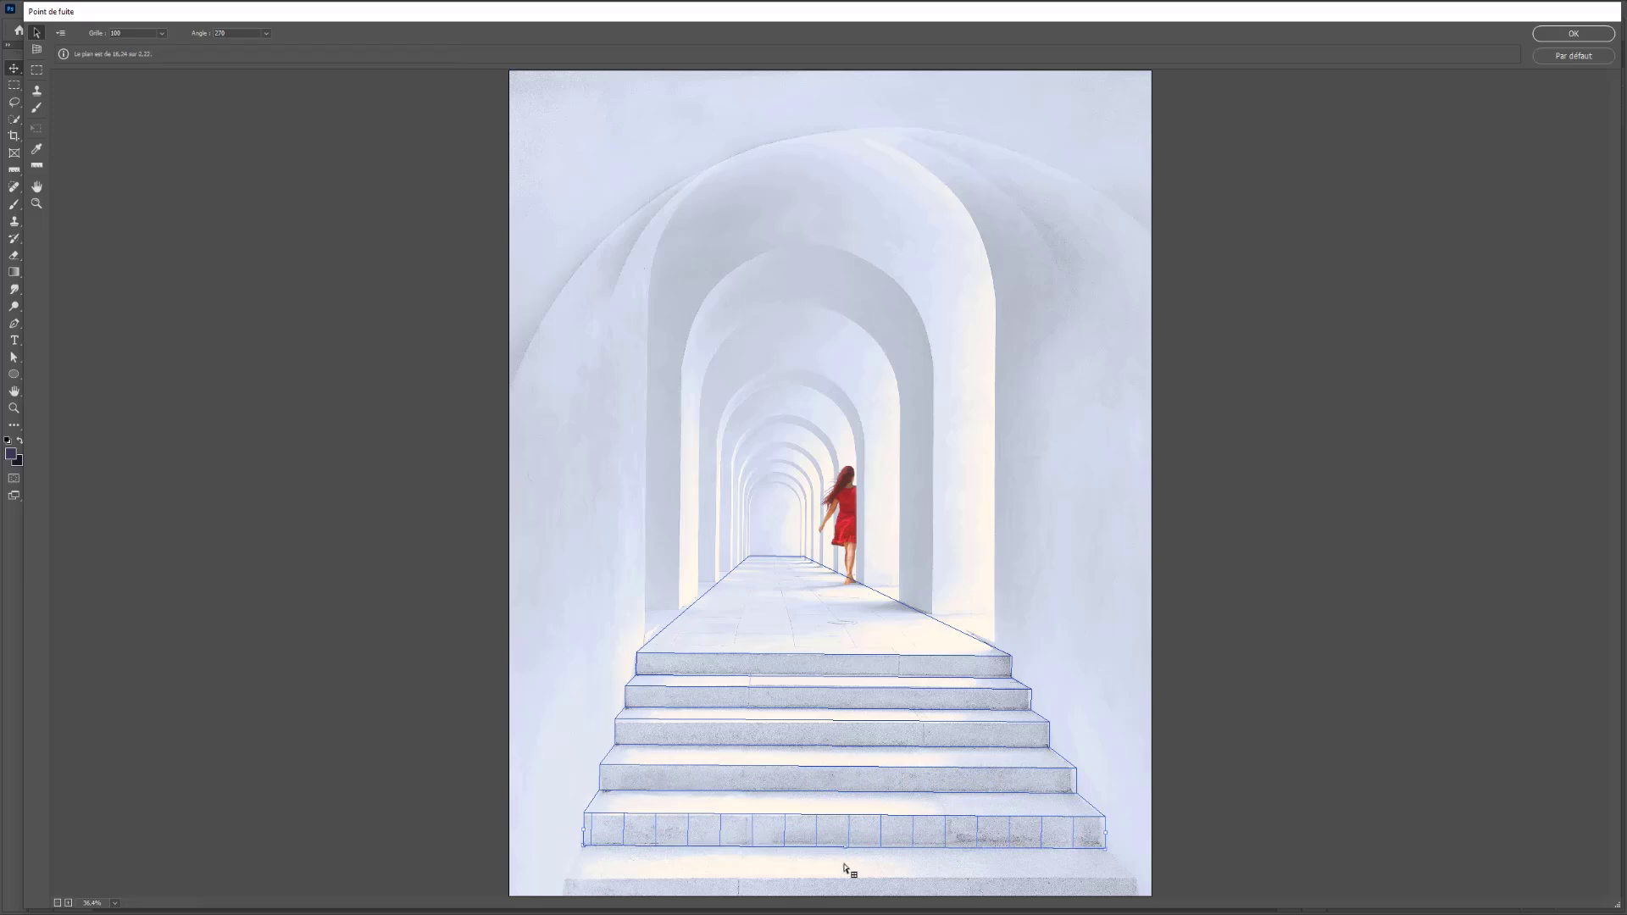
pyautogui.moveTo(852, 847); pyautogui.dragTo(850, 876)
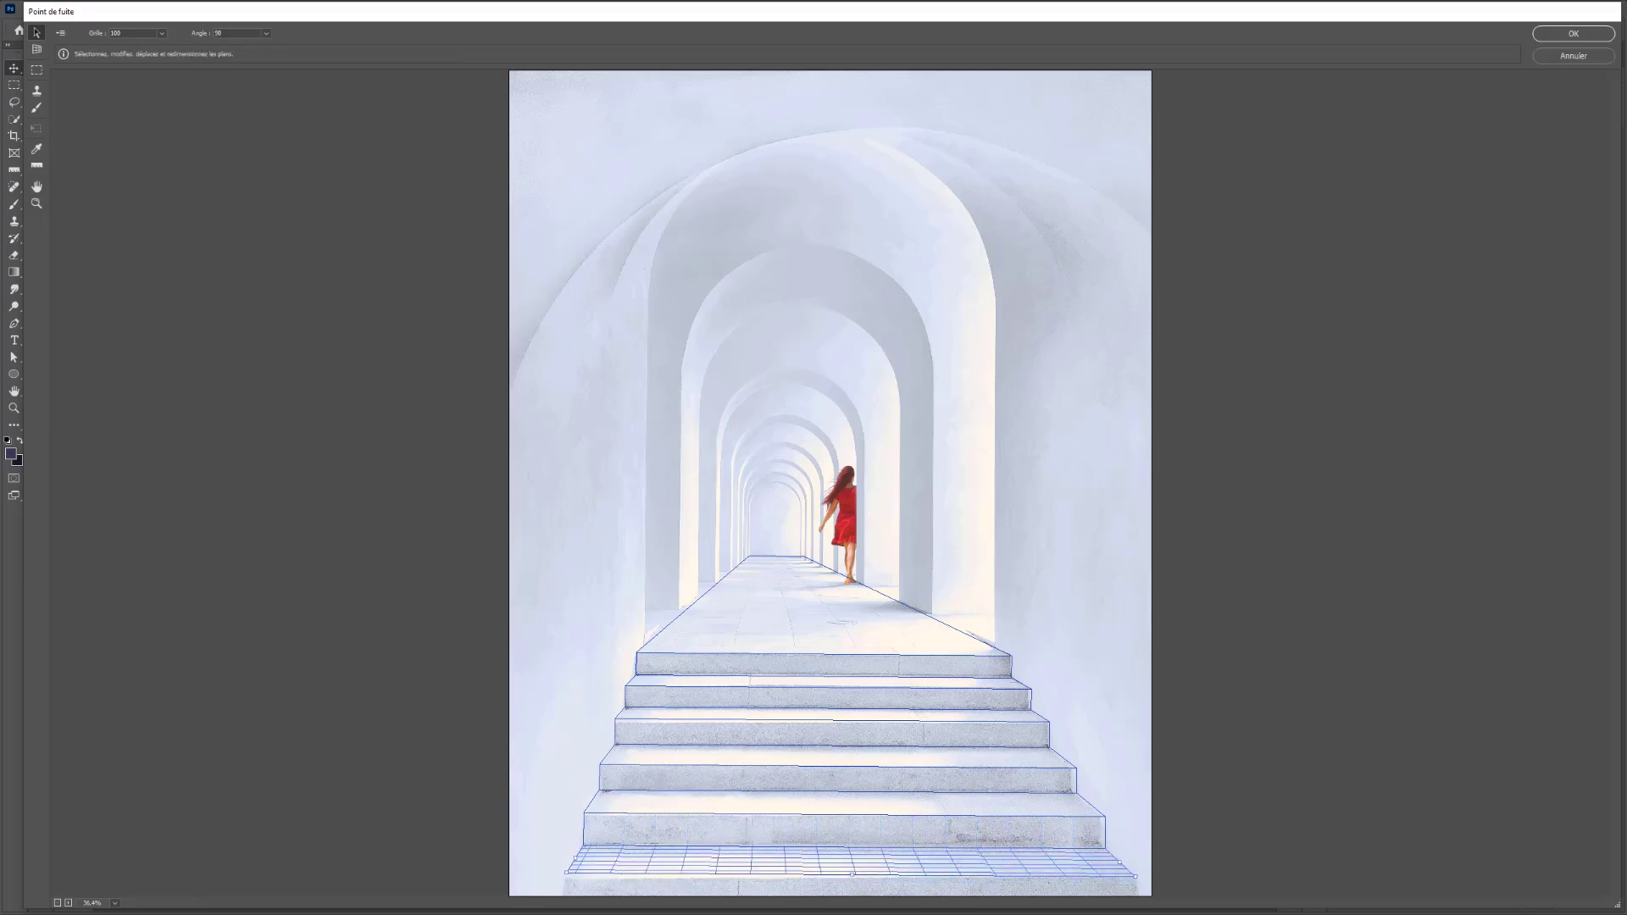
# Paste the marble into Point de fuite and move it onto the stair perspective grid
pyautogui.press('alt')
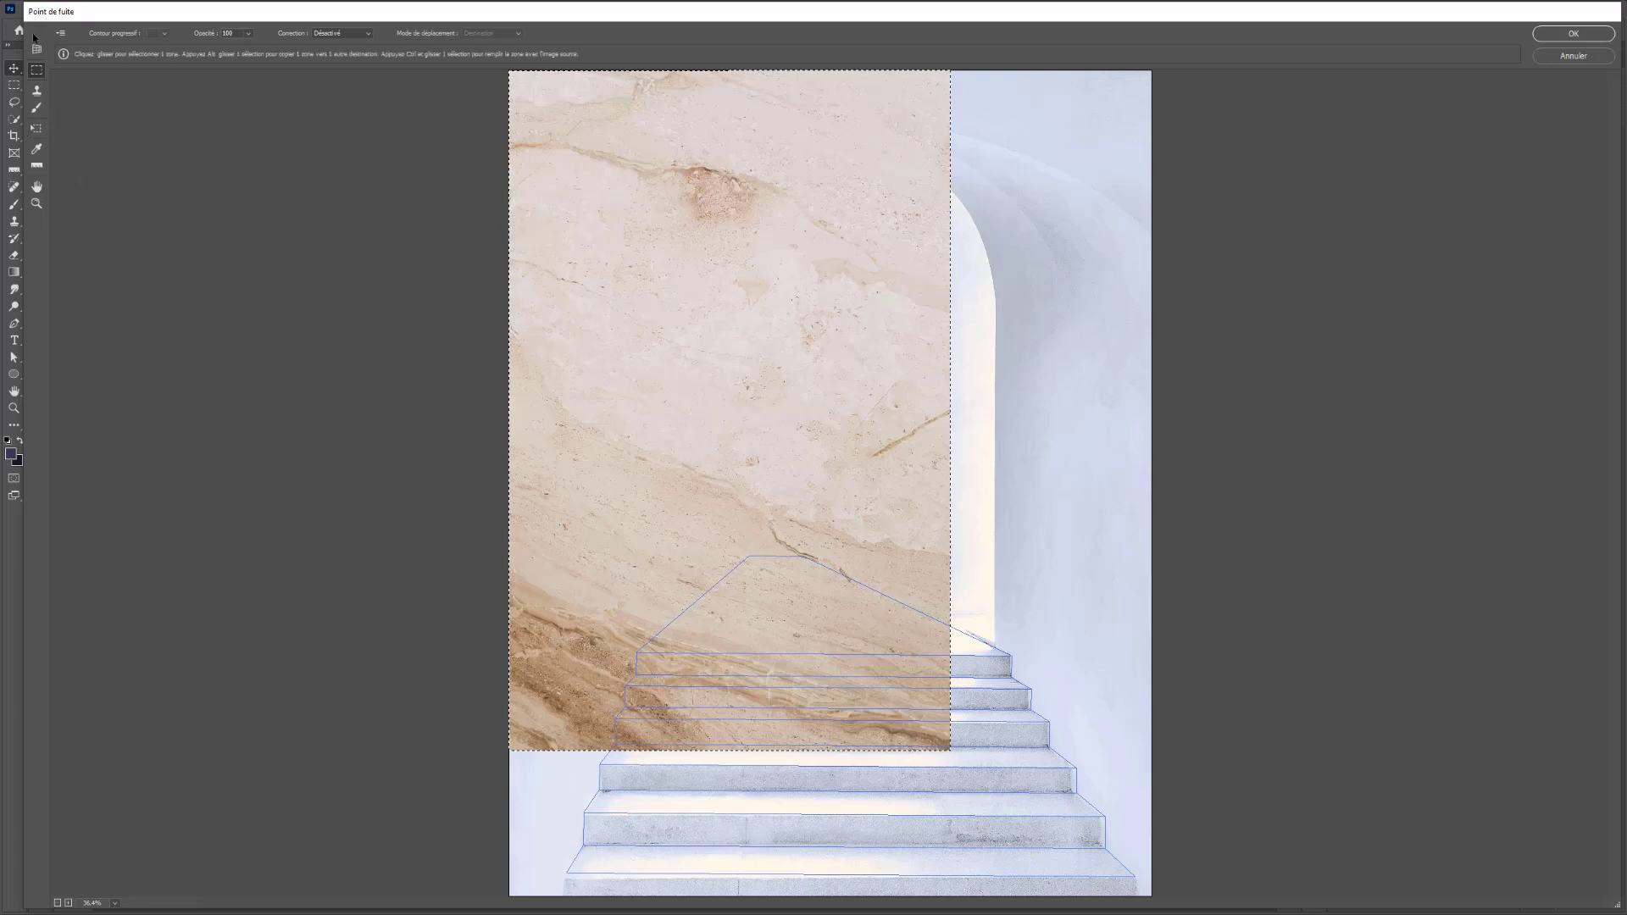
pyautogui.press('t')
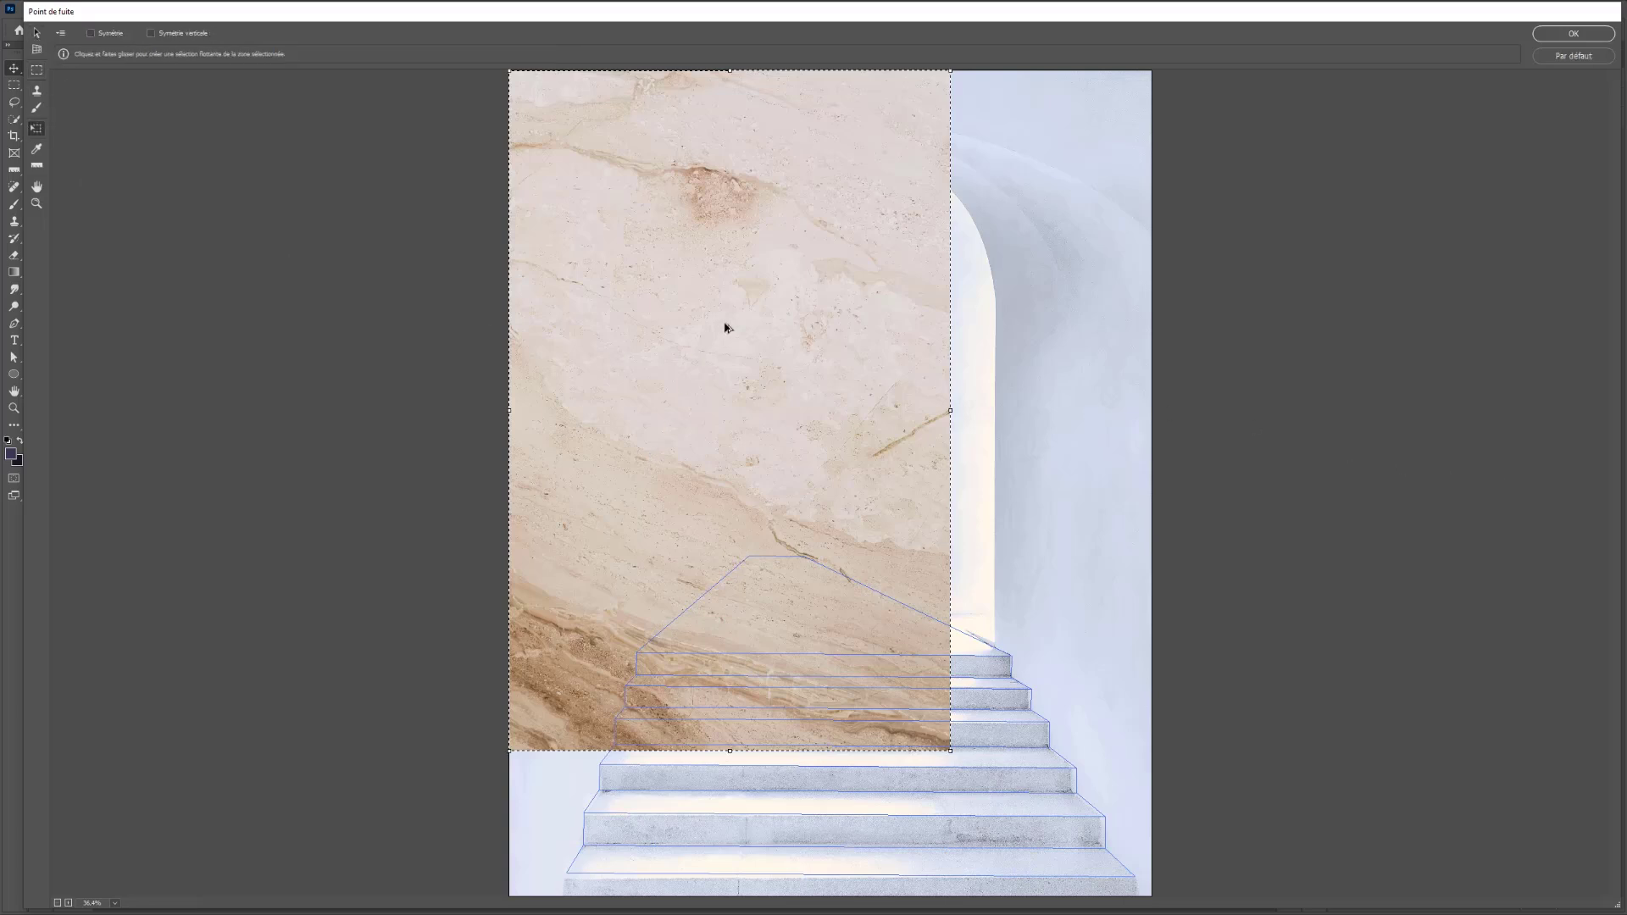
pyautogui.moveTo(645, 327); pyautogui.dragTo(751, 682)
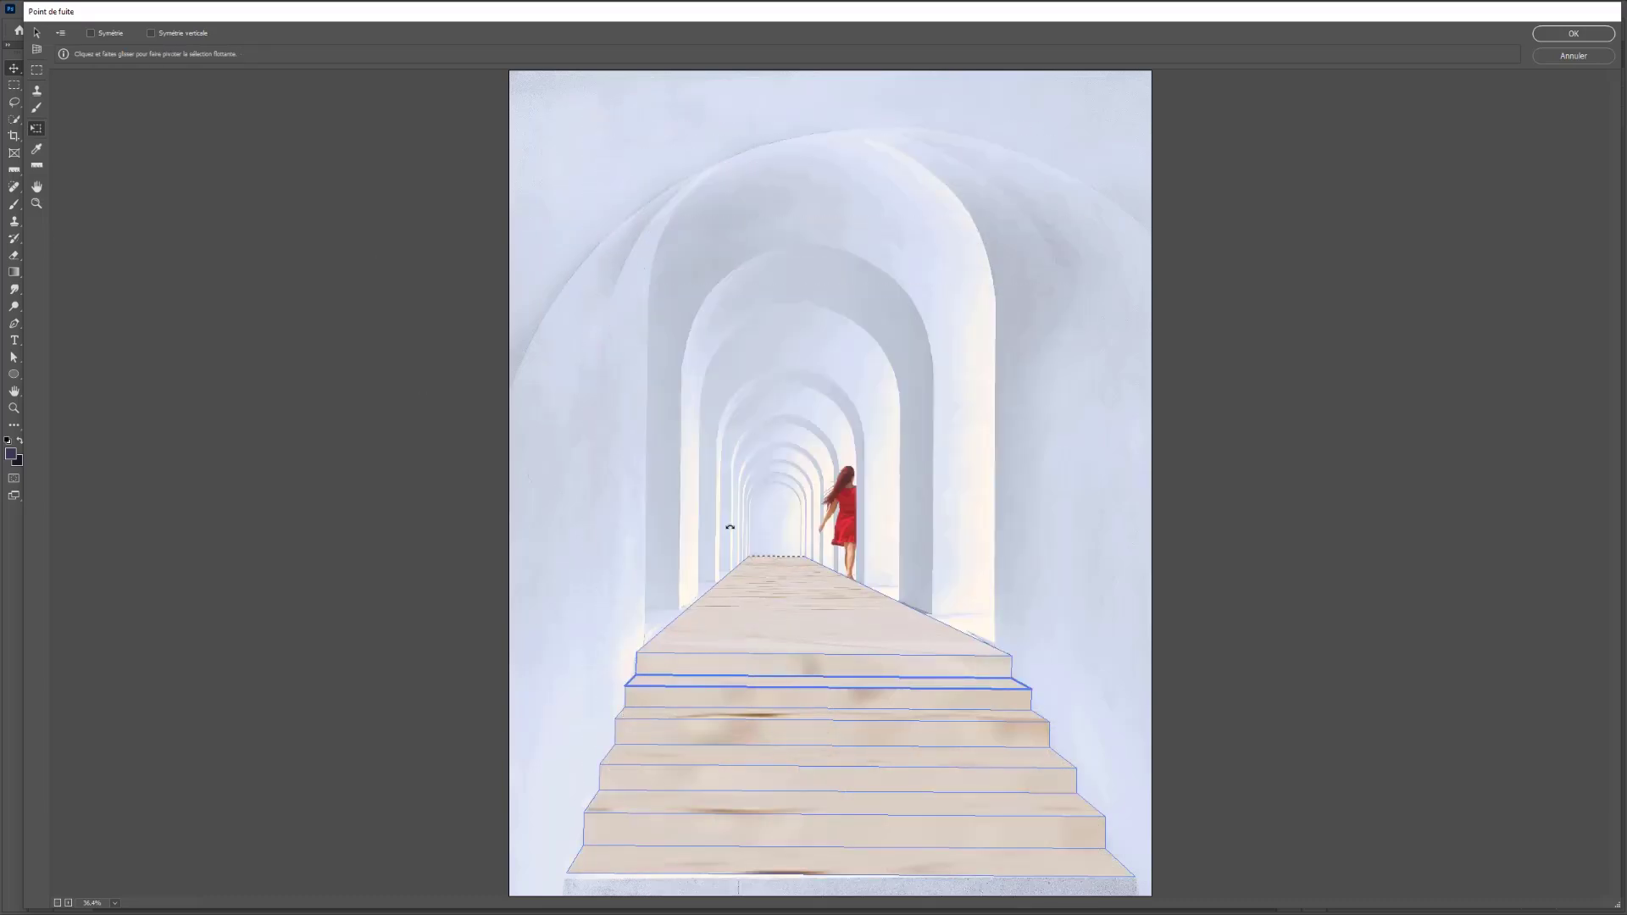
pyautogui.moveTo(745, 572); pyautogui.dragTo(801, 589)
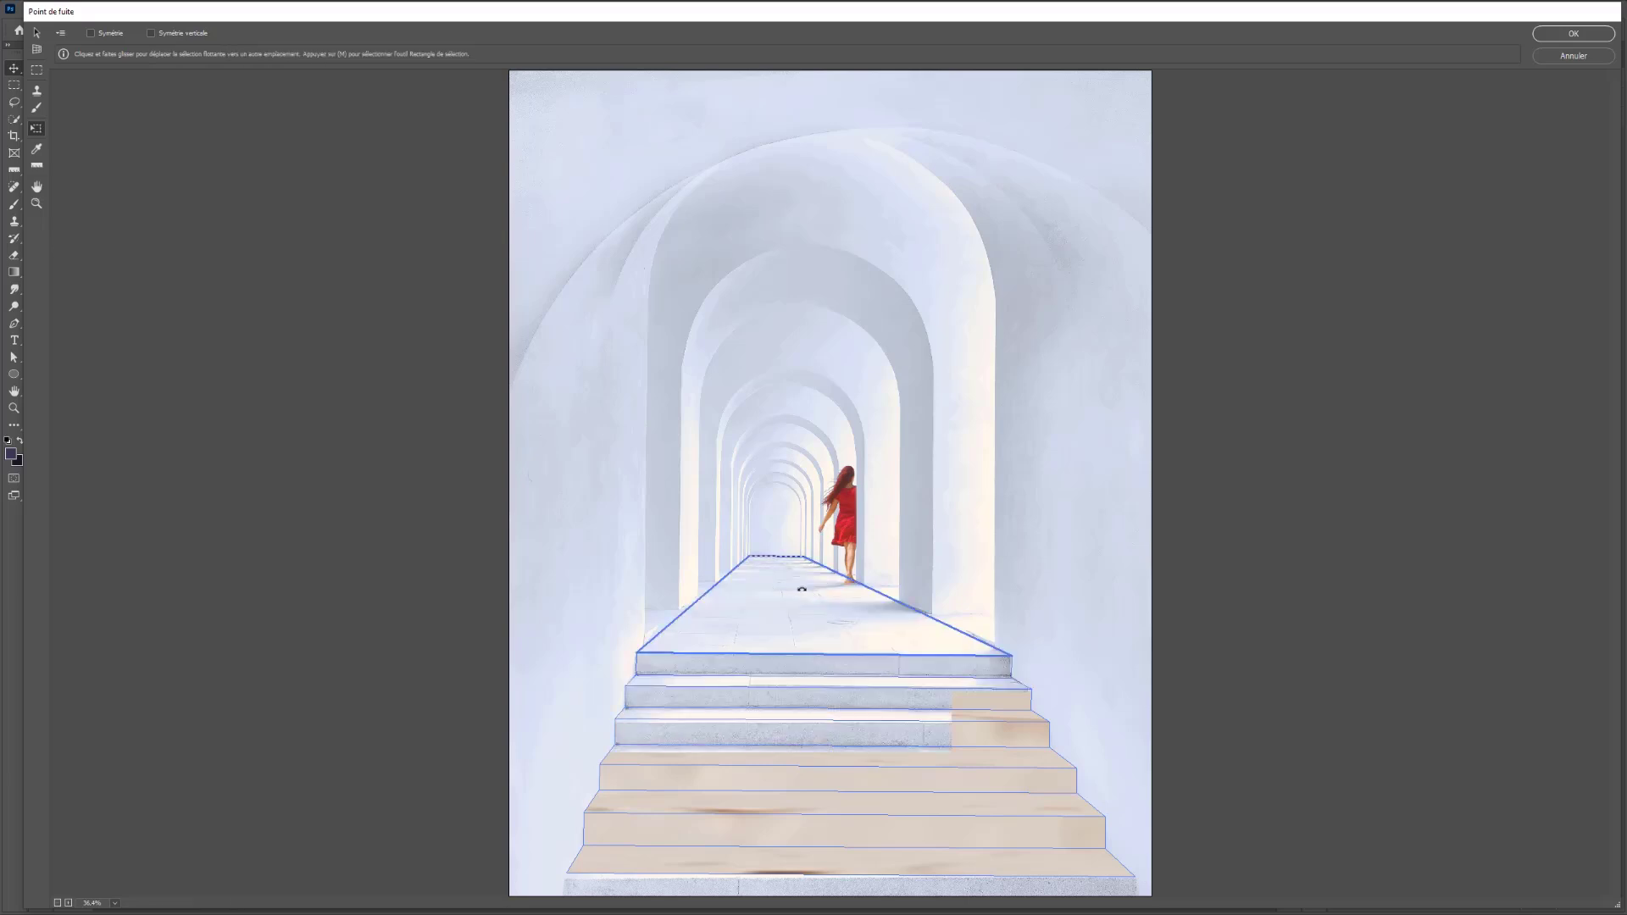
# Reposition and rotate the marble across the stairs, then apply the perspective texture
pyautogui.hotkey('ctrl', 'z')
pyautogui.scroll(1, 726, 672)
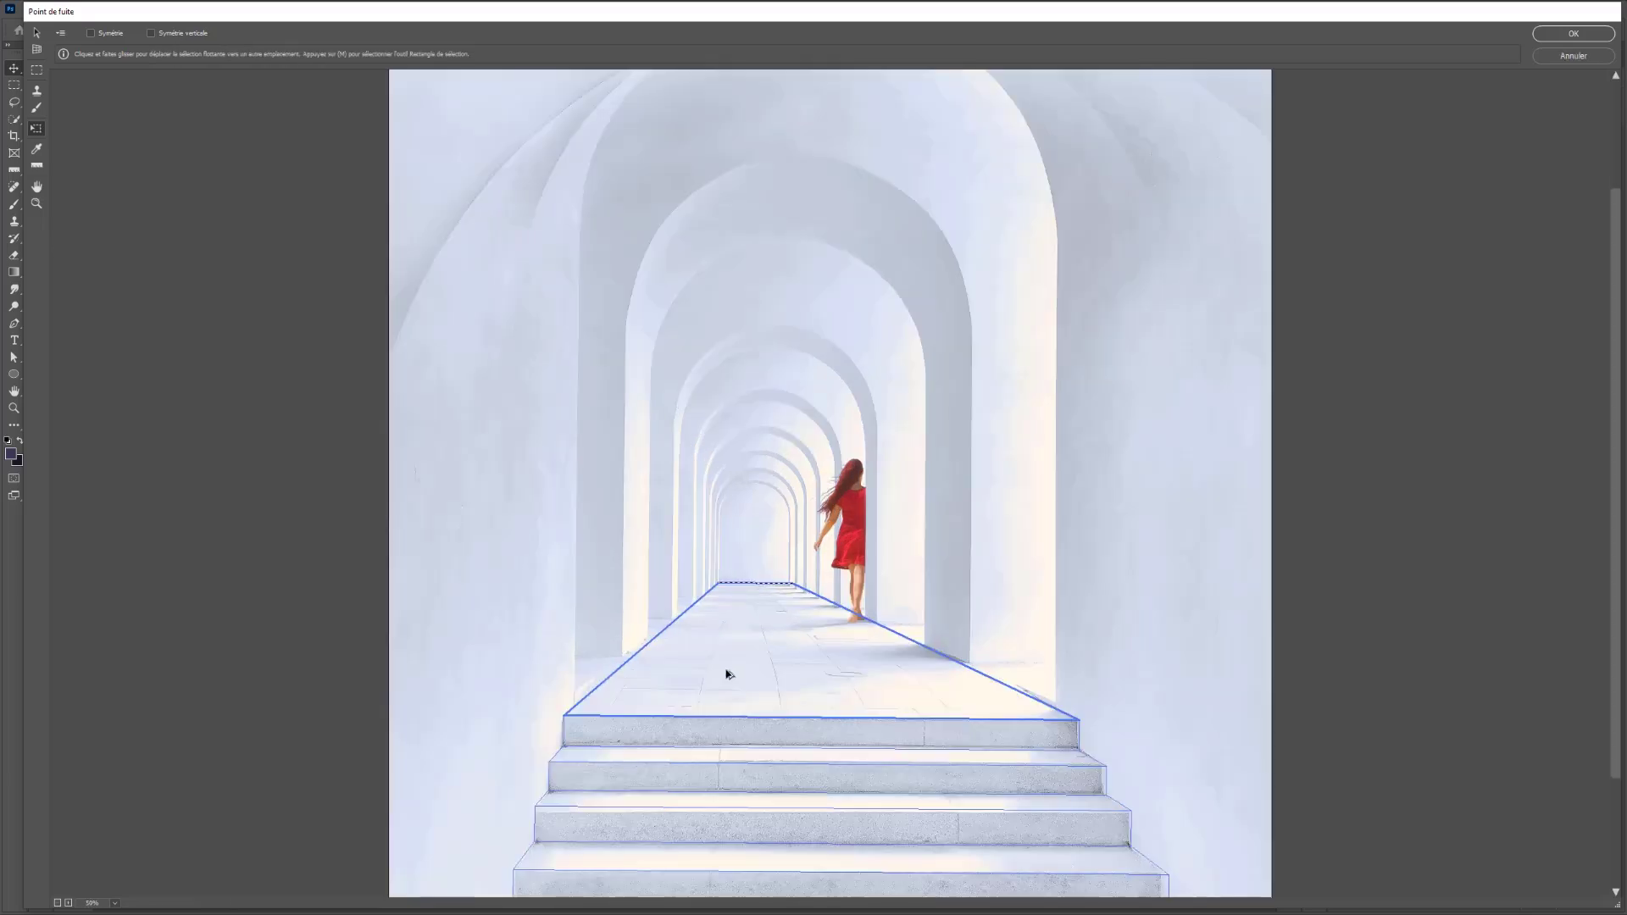
pyautogui.scroll(-2, 792, 708)
pyautogui.scroll(-1, 773, 680)
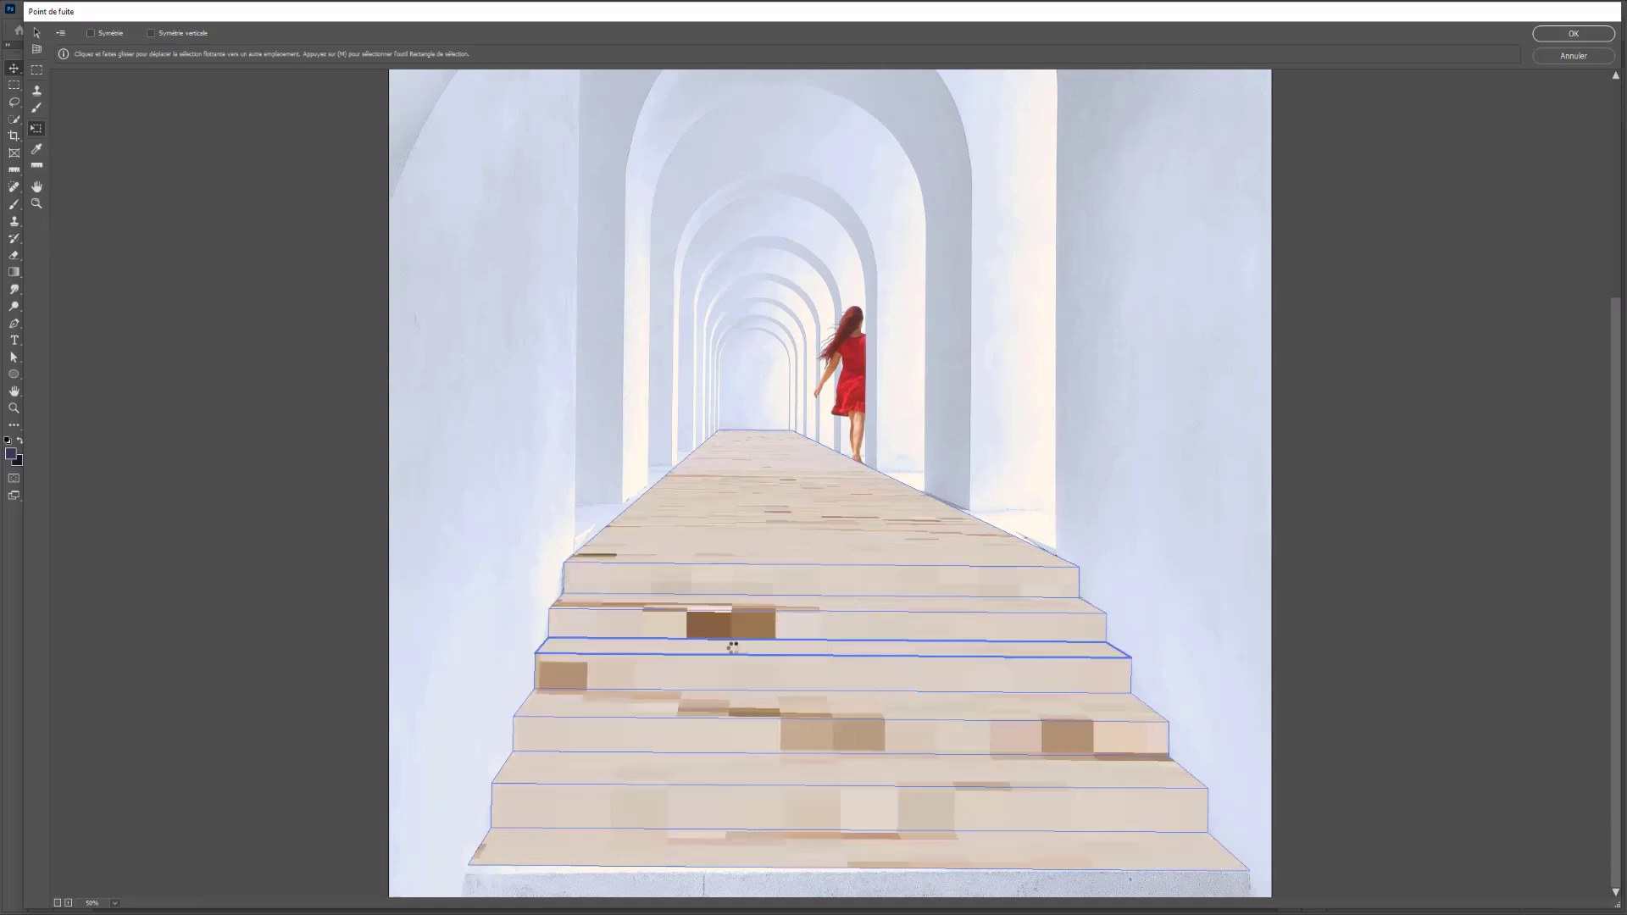
pyautogui.moveTo(726, 647); pyautogui.dragTo(774, 544)
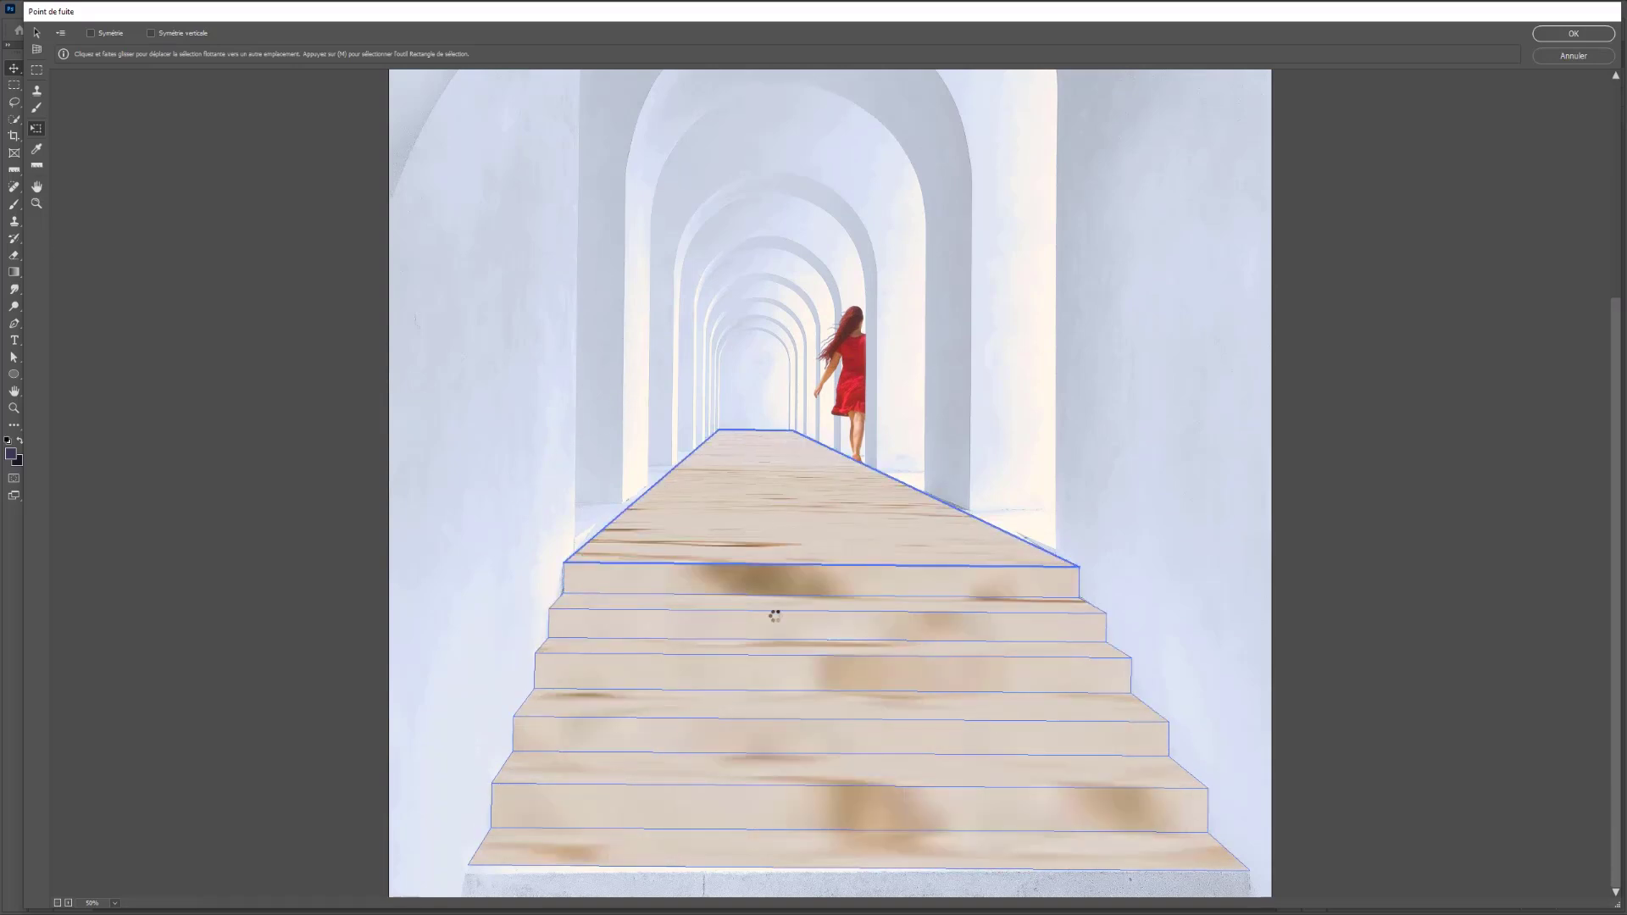
pyautogui.scroll(-1, 774, 613)
pyautogui.scroll(-2, 774, 613)
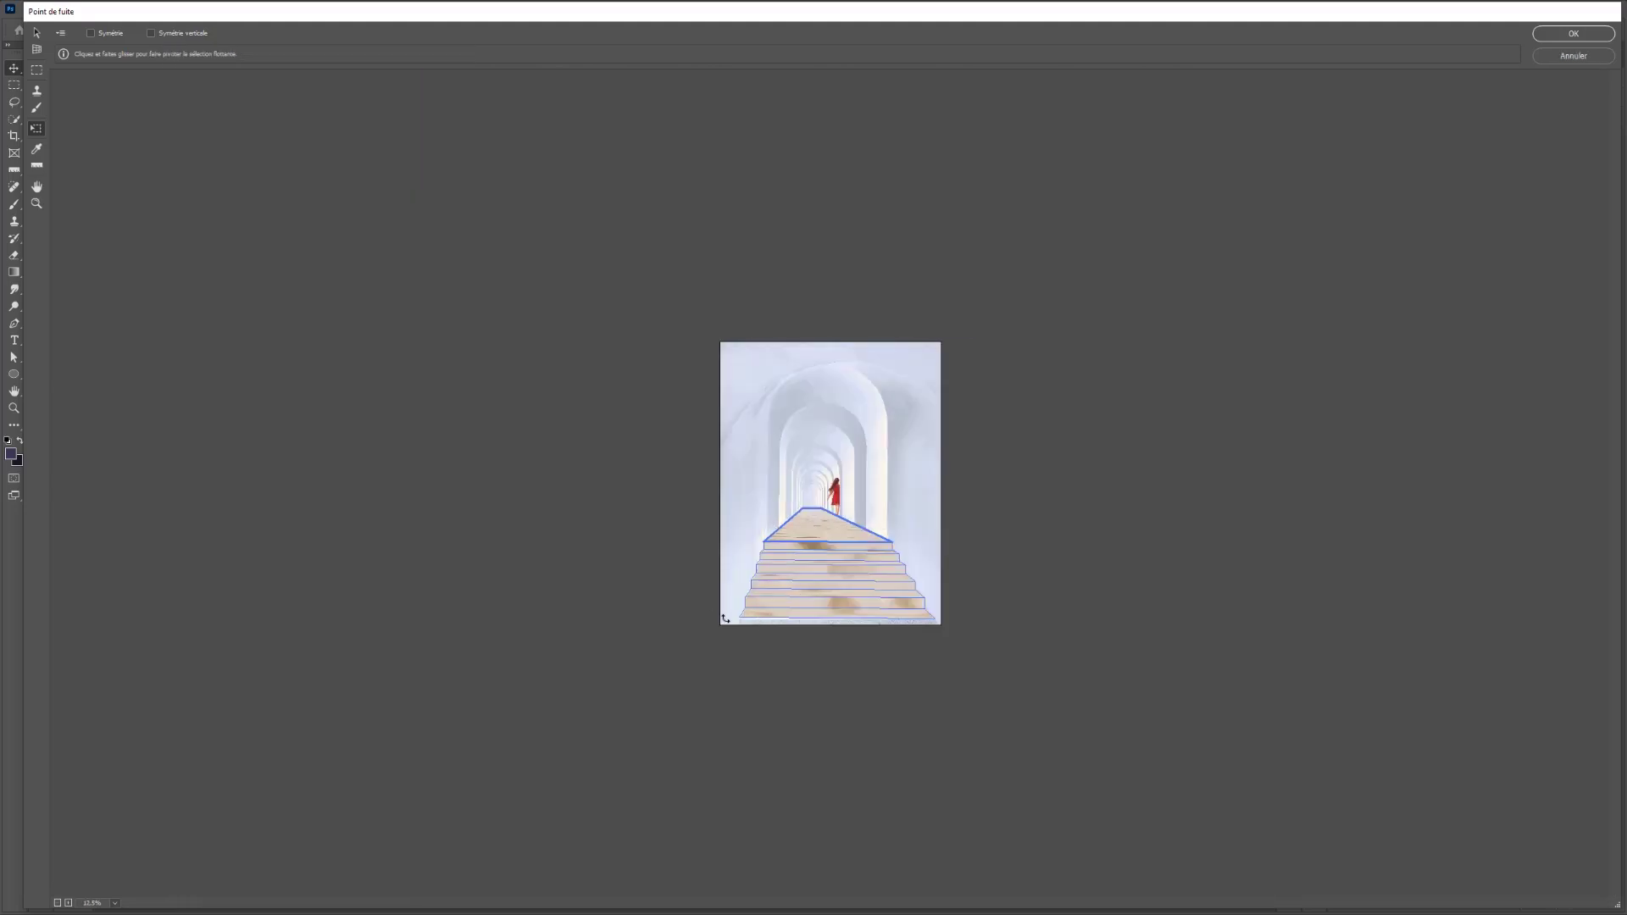
pyautogui.moveTo(725, 618); pyautogui.dragTo(966, 685)
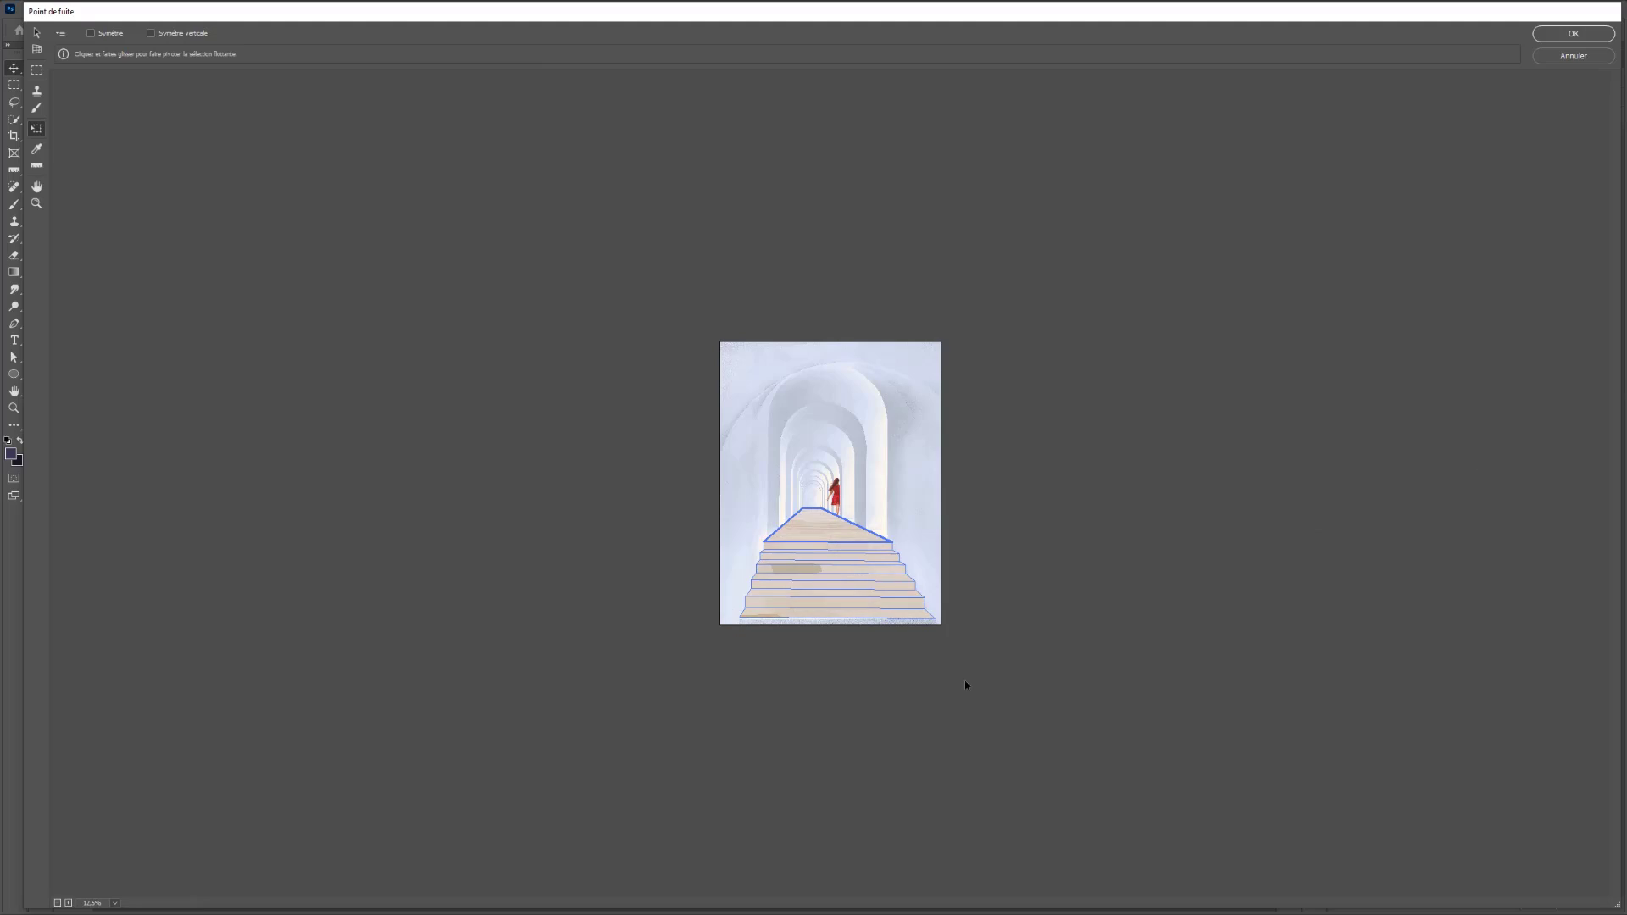
pyautogui.moveTo(964, 685); pyautogui.dragTo(697, 534)
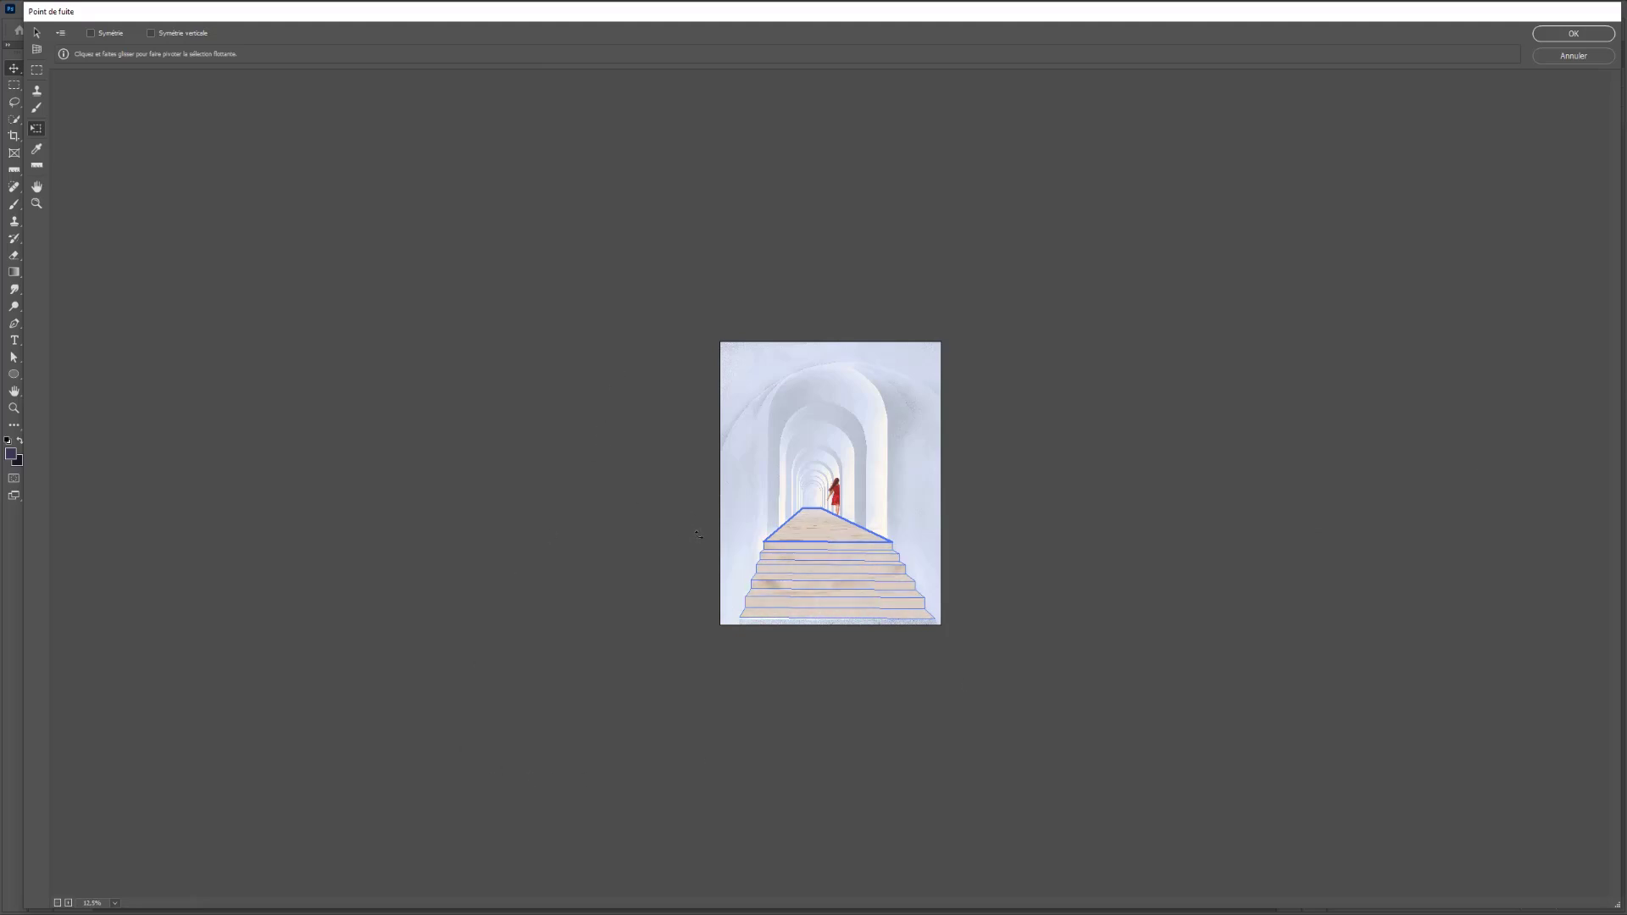
pyautogui.press('Return')
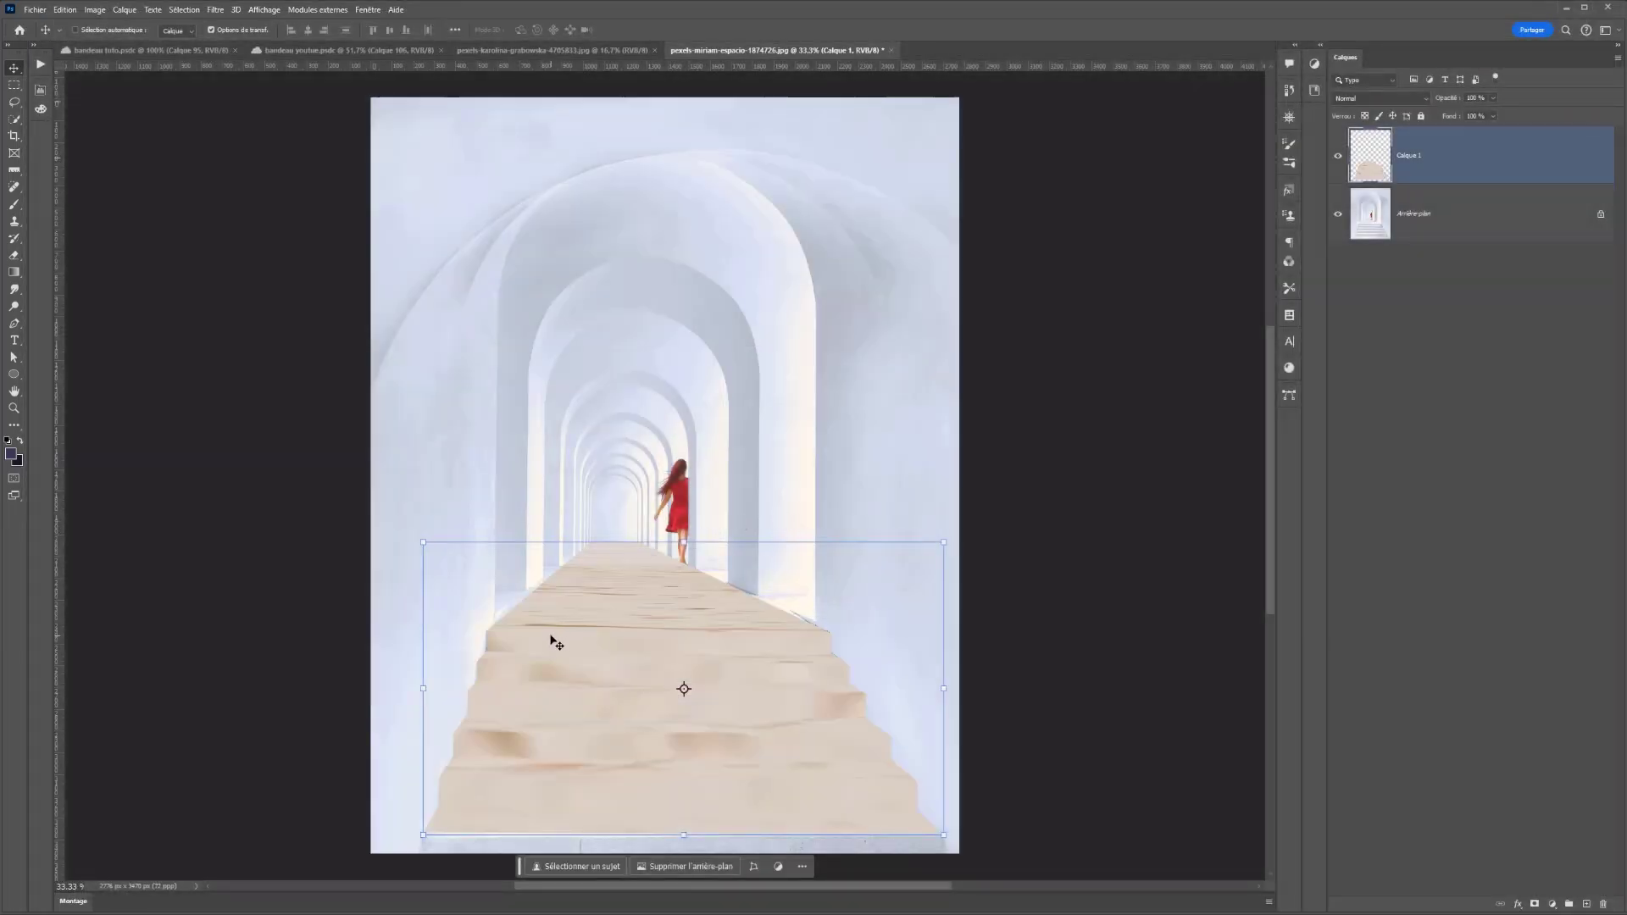
# Undo the perspective marble, re-paste and widen it, then undo the paste again
pyautogui.scroll(3, 571, 607)
pyautogui.scroll(-3, 585, 603)
pyautogui.scroll(-2, 587, 604)
pyautogui.hotkey('ctrl', 'z')
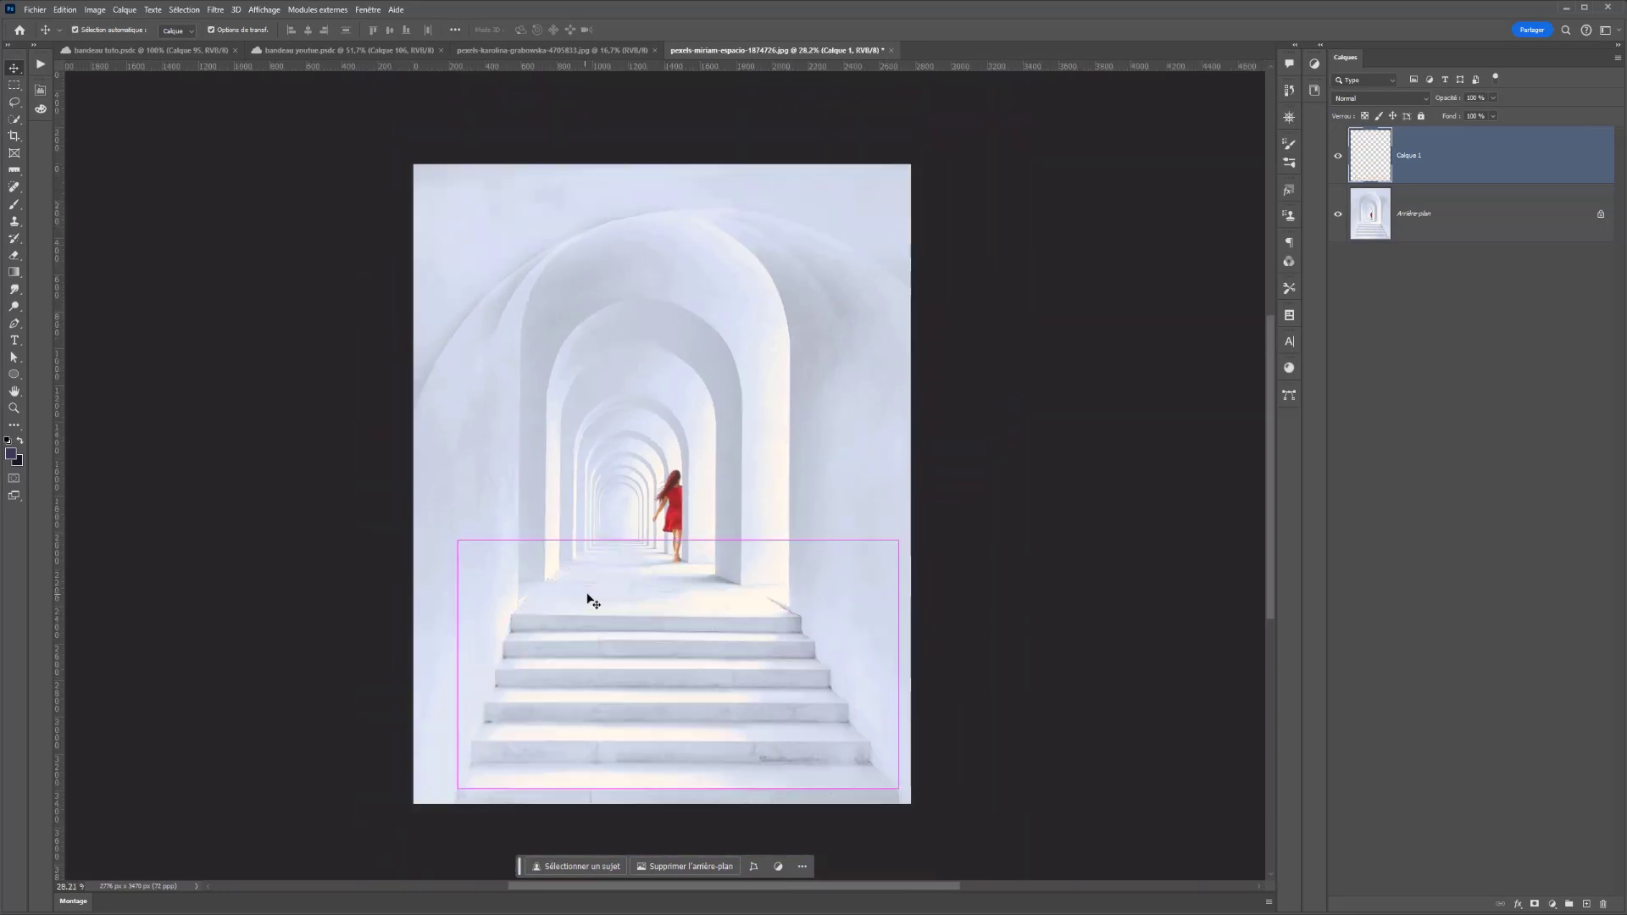
pyautogui.hotkey('ctrl', 'z')
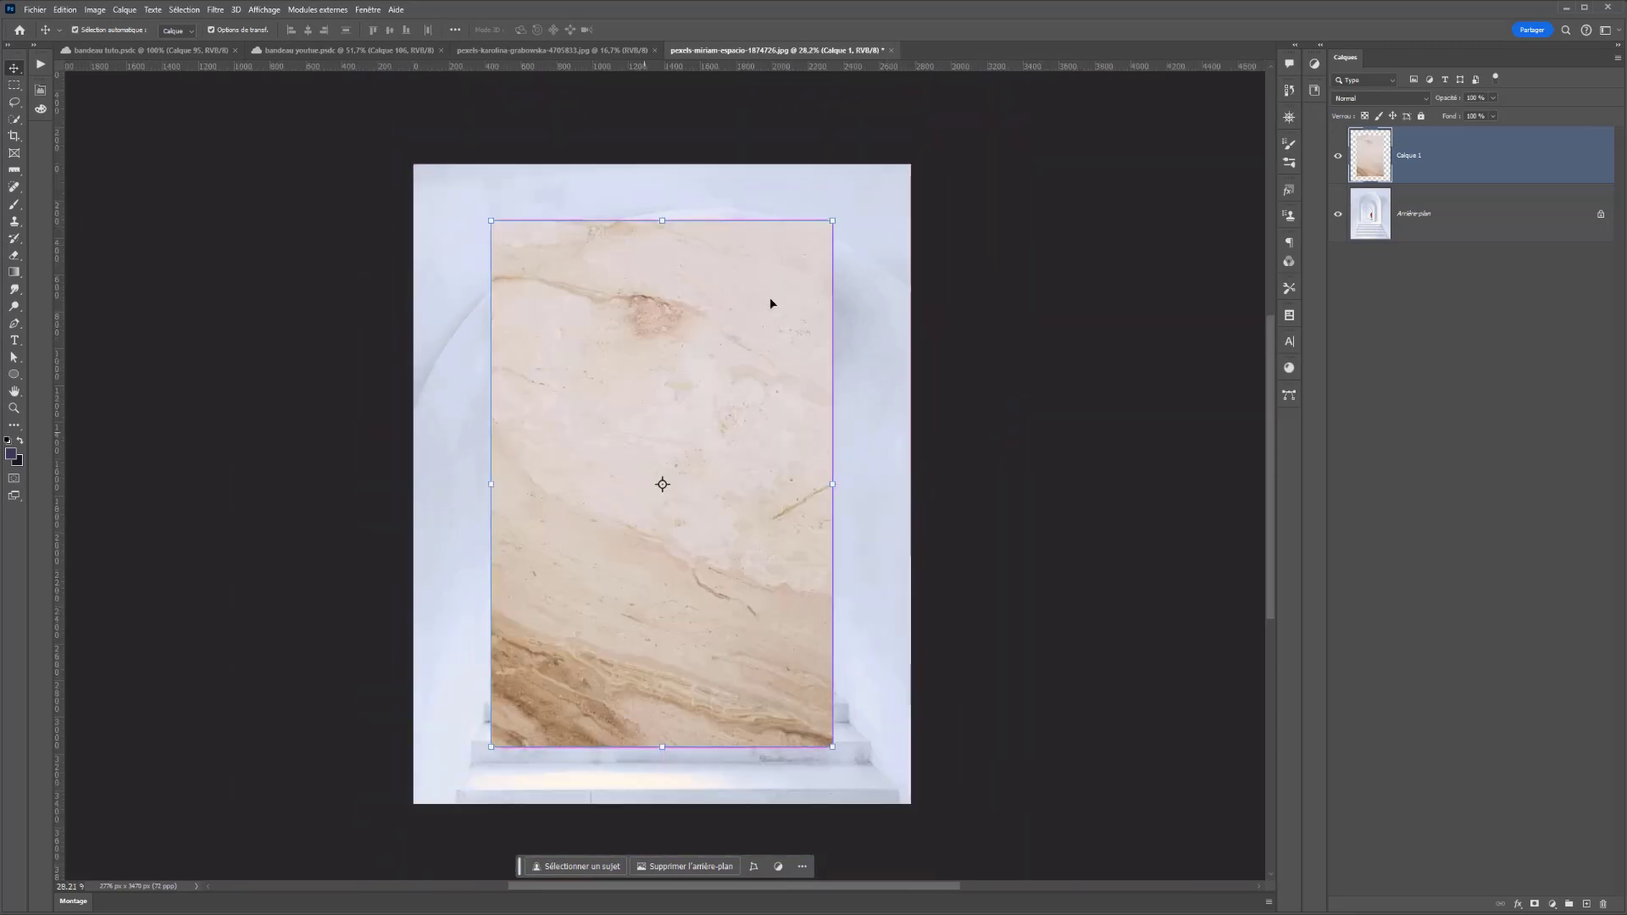
pyautogui.moveTo(837, 486); pyautogui.dragTo(1090, 414)
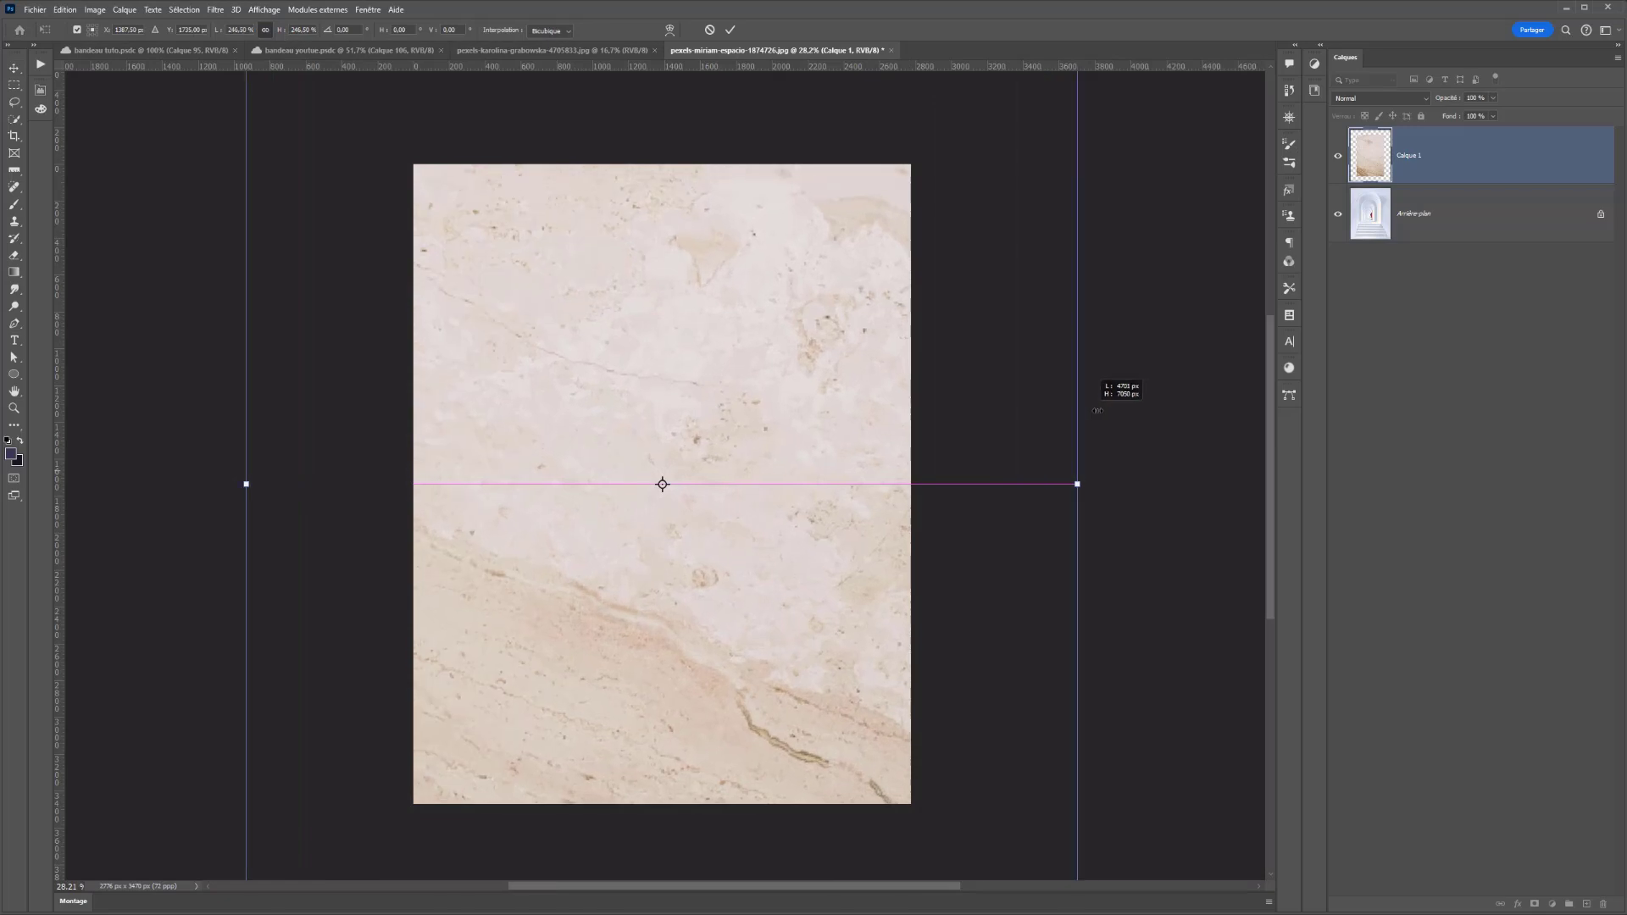
pyautogui.press('Return')
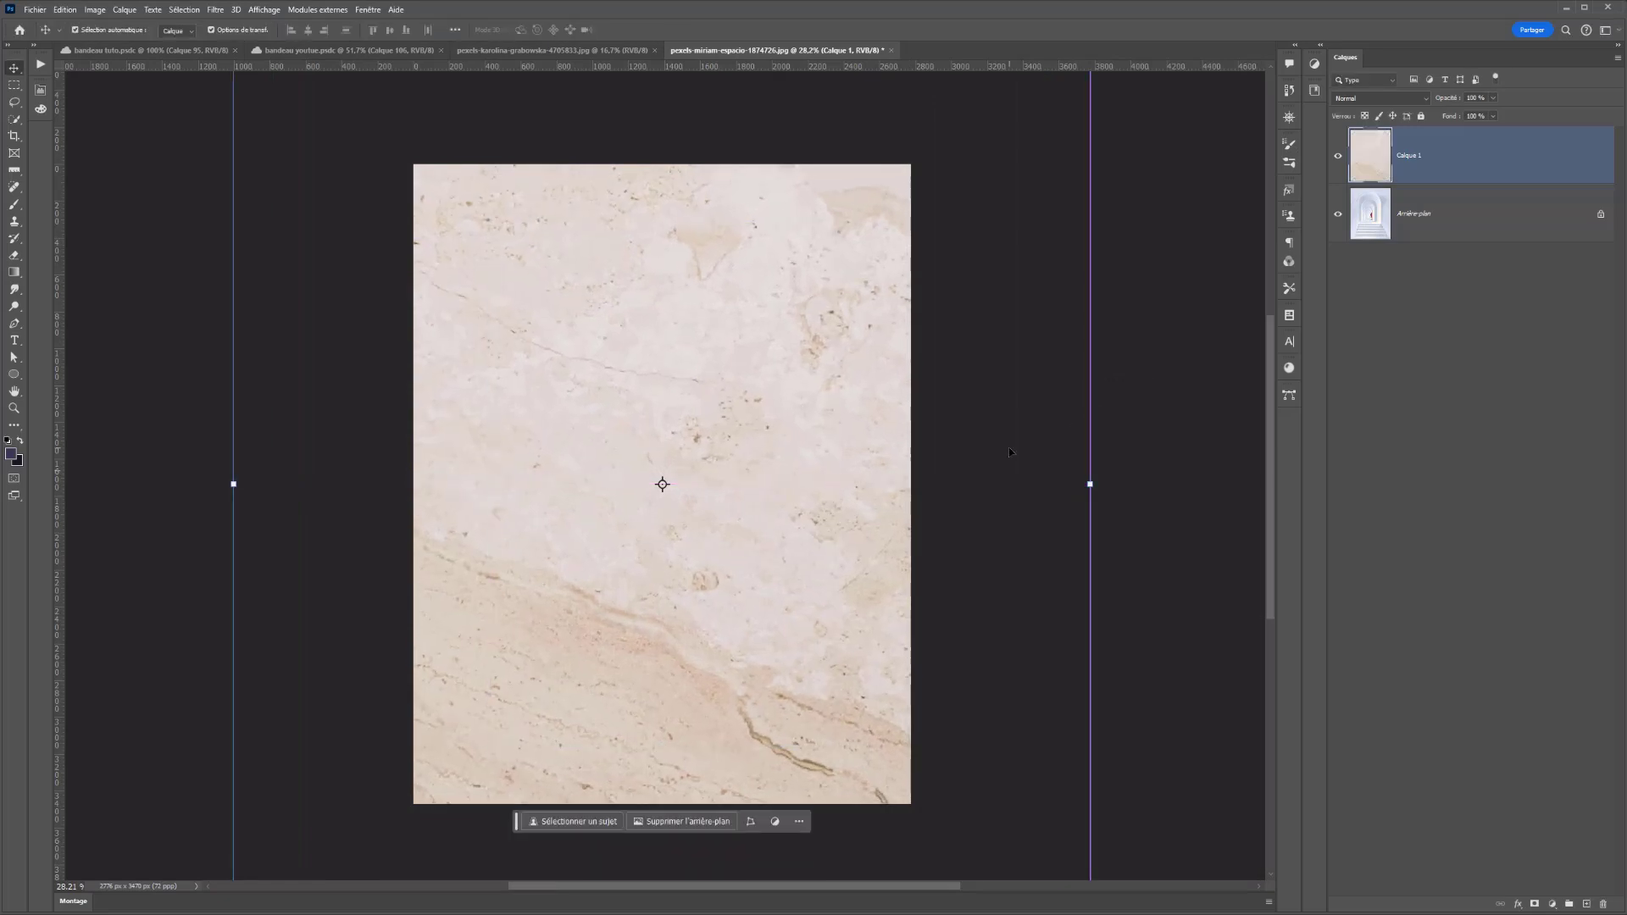
pyautogui.hotkey('ctrl', 'z')
pyautogui.hotkey('ctrl', 'z')
pyautogui.hotkey('ctrl', 'z')
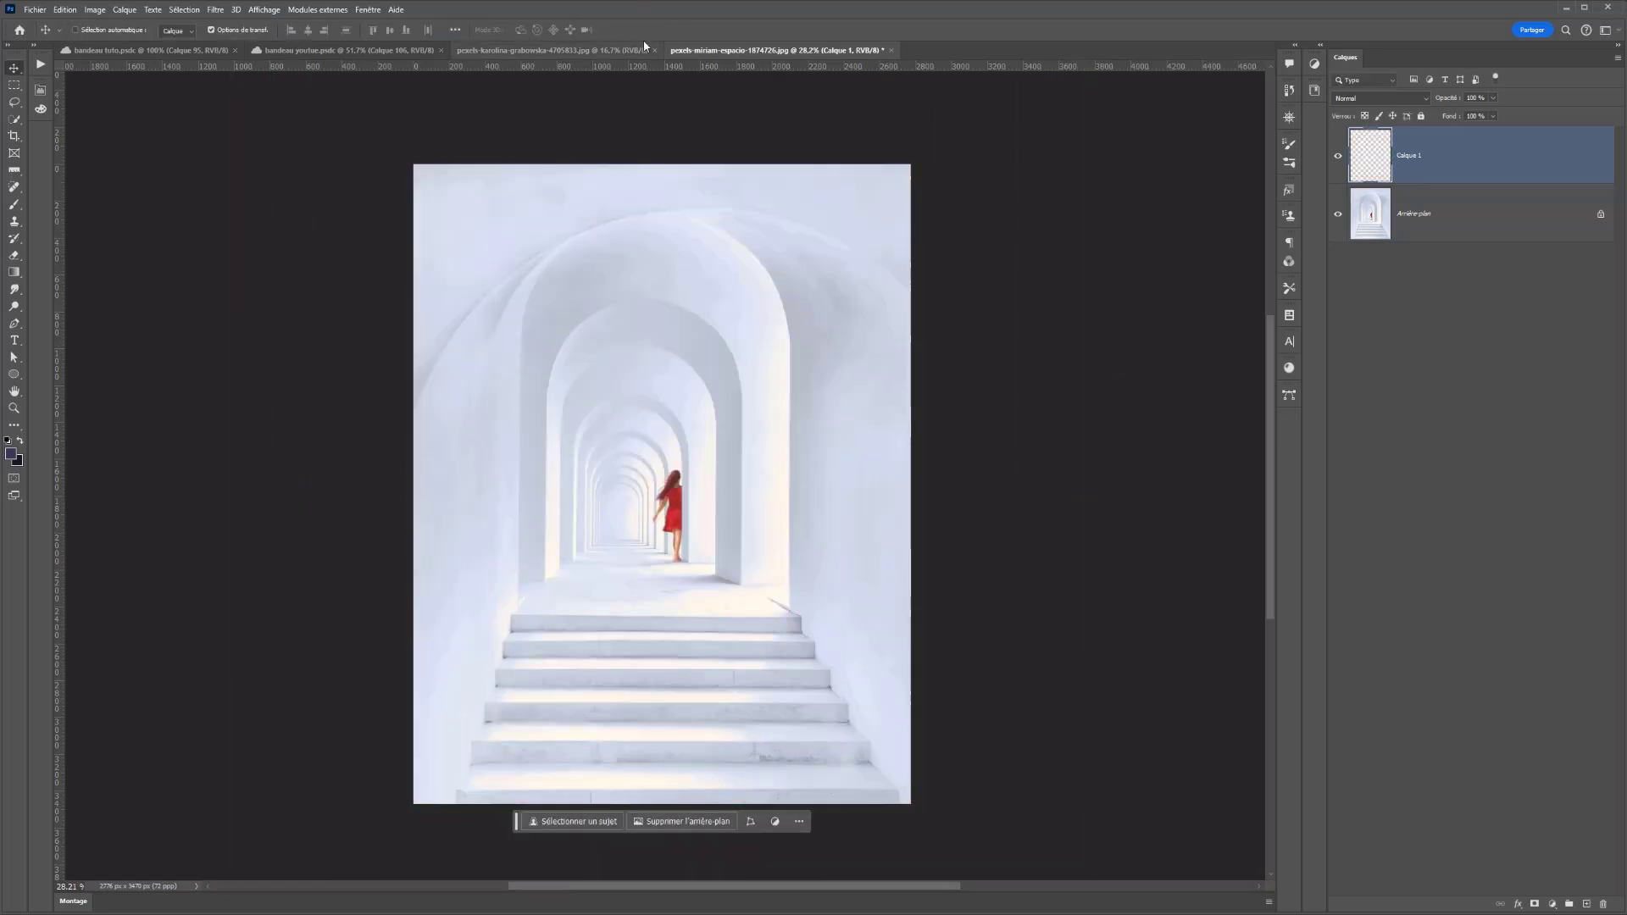
# Check the marble document, return to the arches photo and bring up the Filter list
pyautogui.click(616, 54)
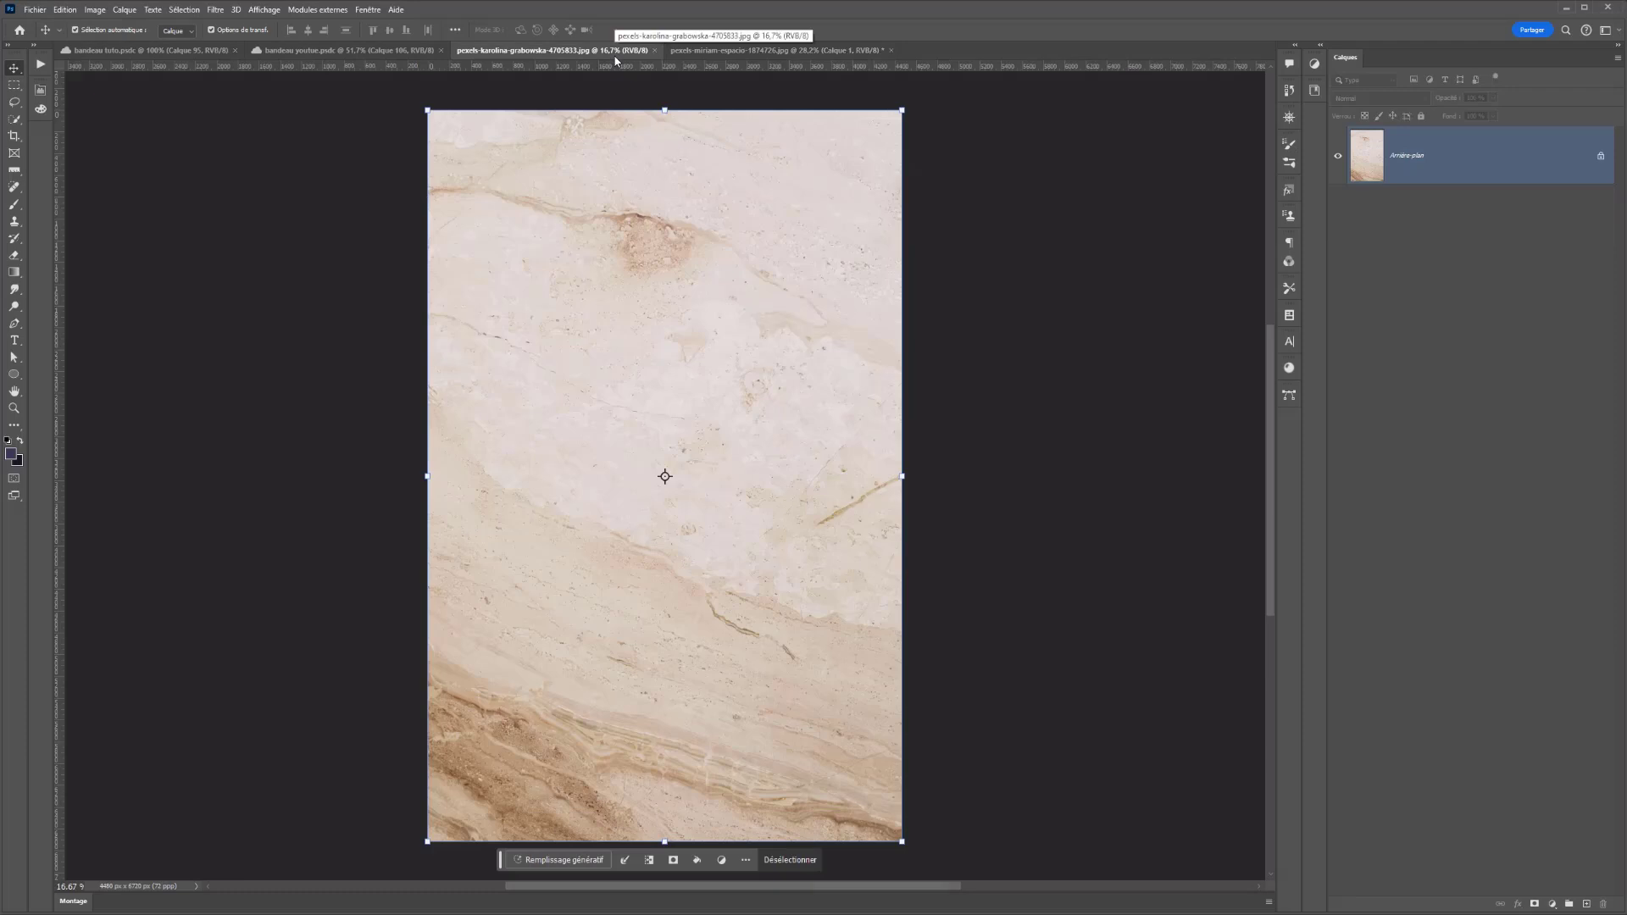
pyautogui.click(728, 51)
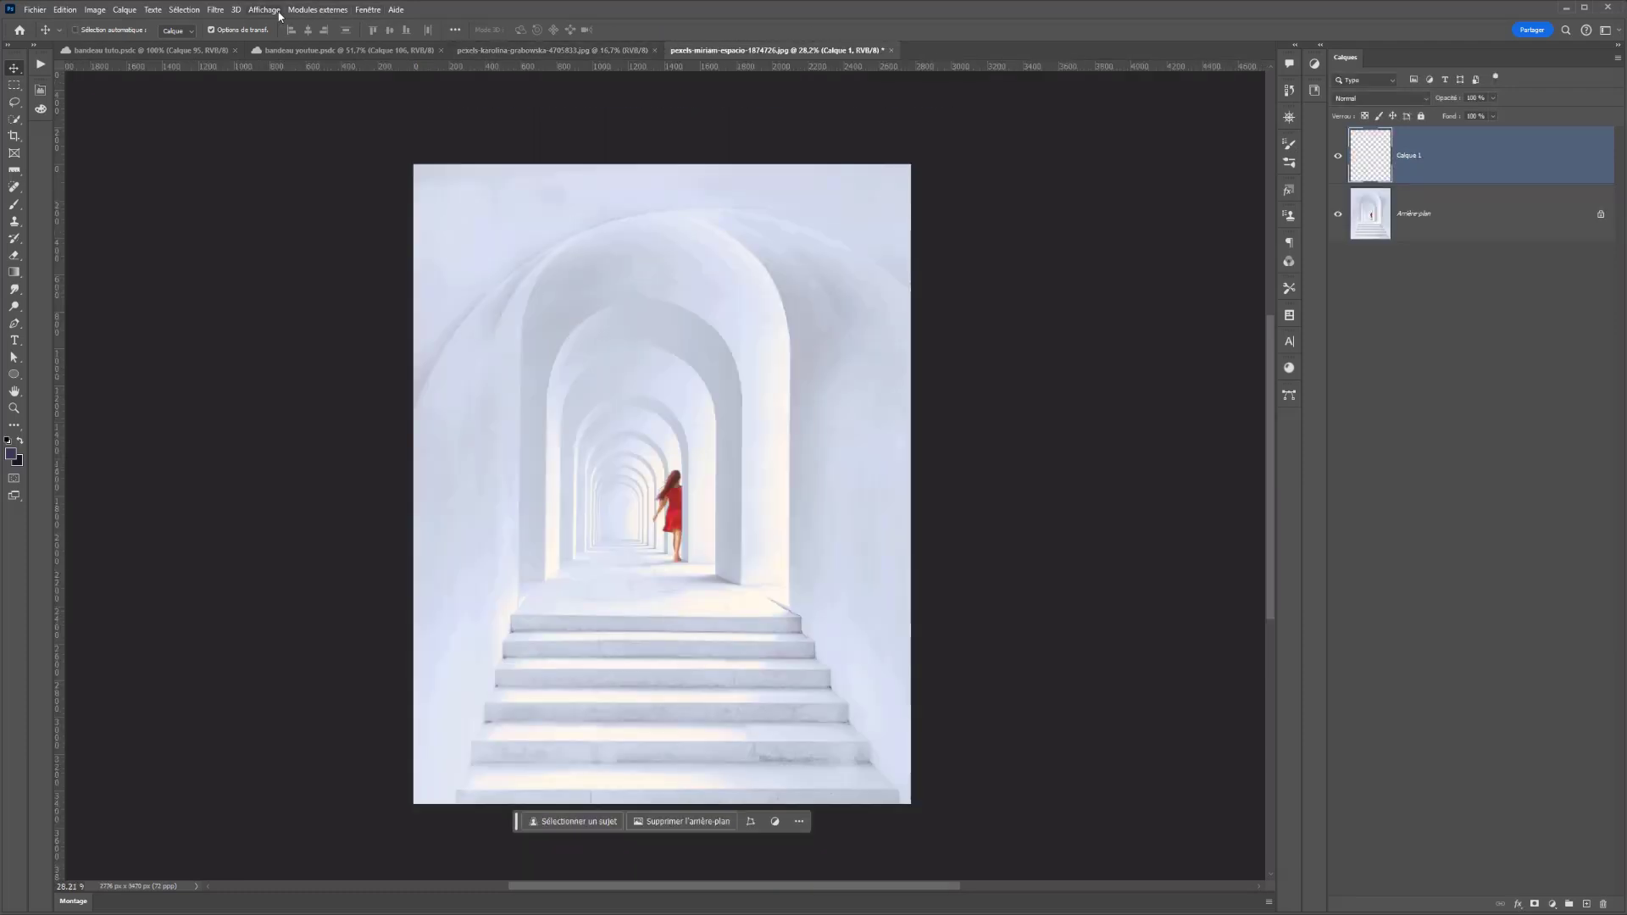
pyautogui.click(217, 10)
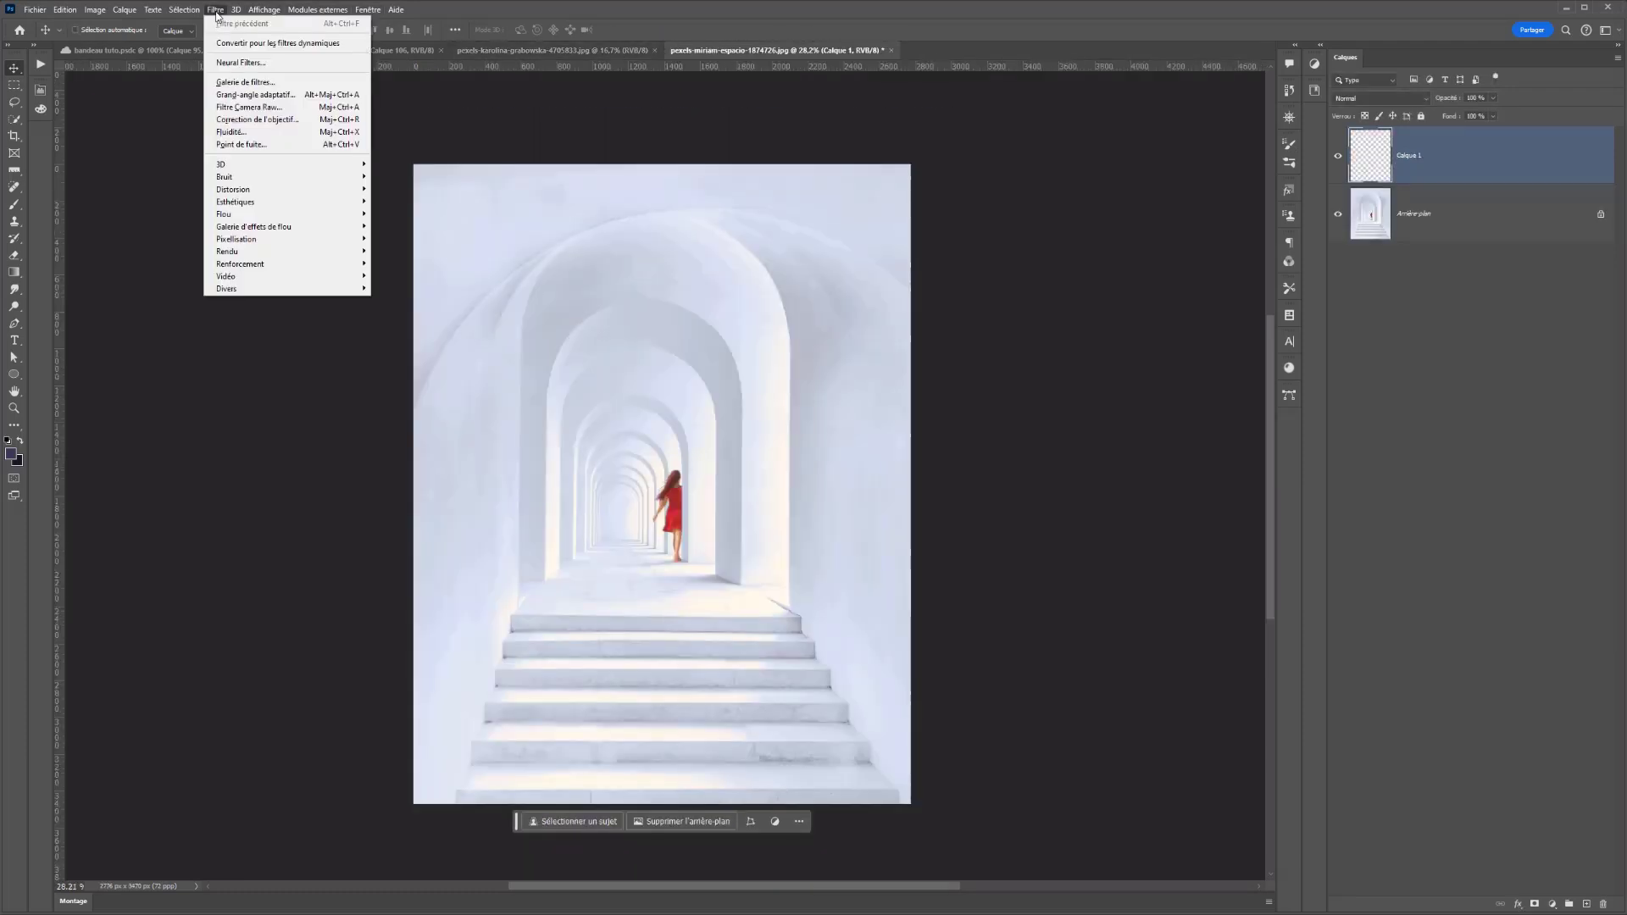
# Start Vanishing Point and draw a plane over the top step, aligning its right corners
pyautogui.click(248, 152)
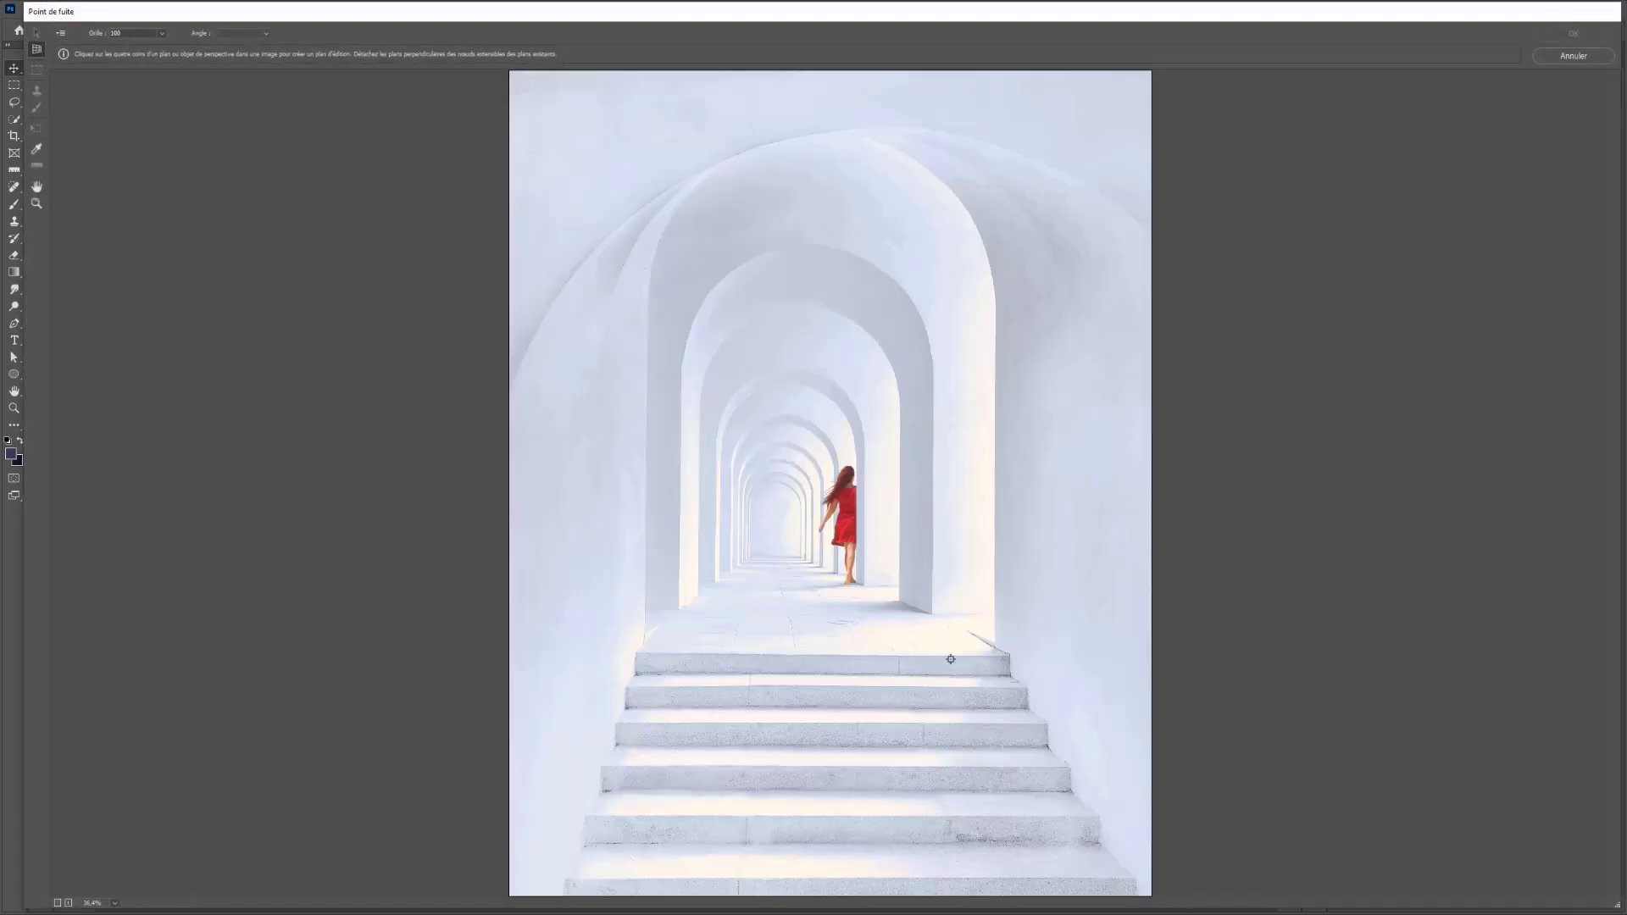
pyautogui.click(979, 653)
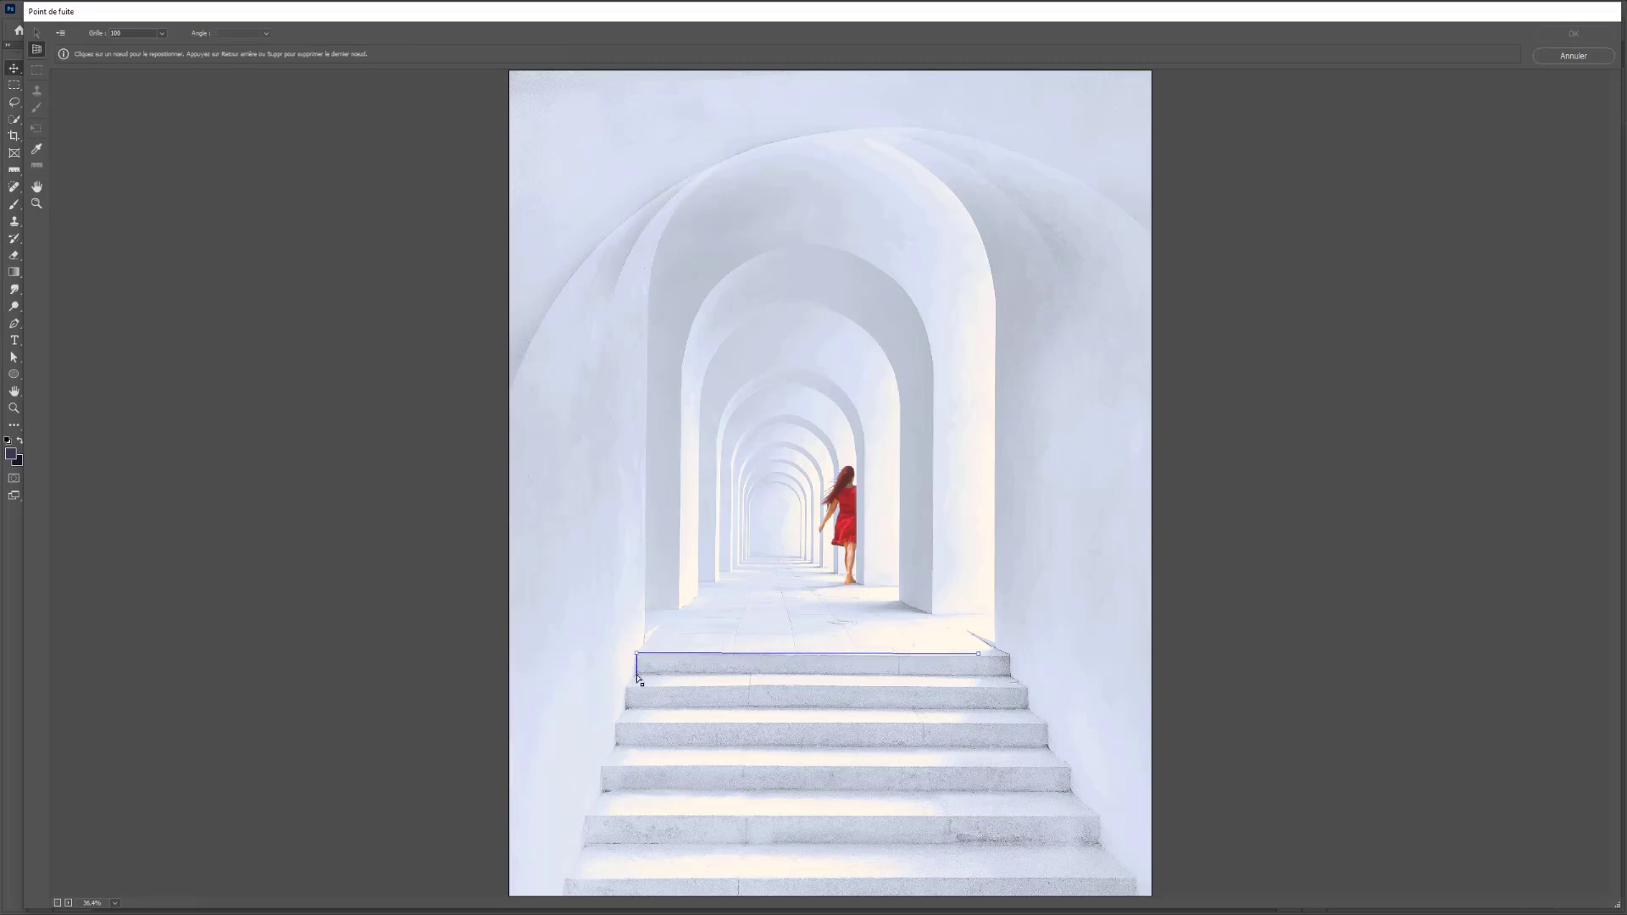
pyautogui.click(636, 673)
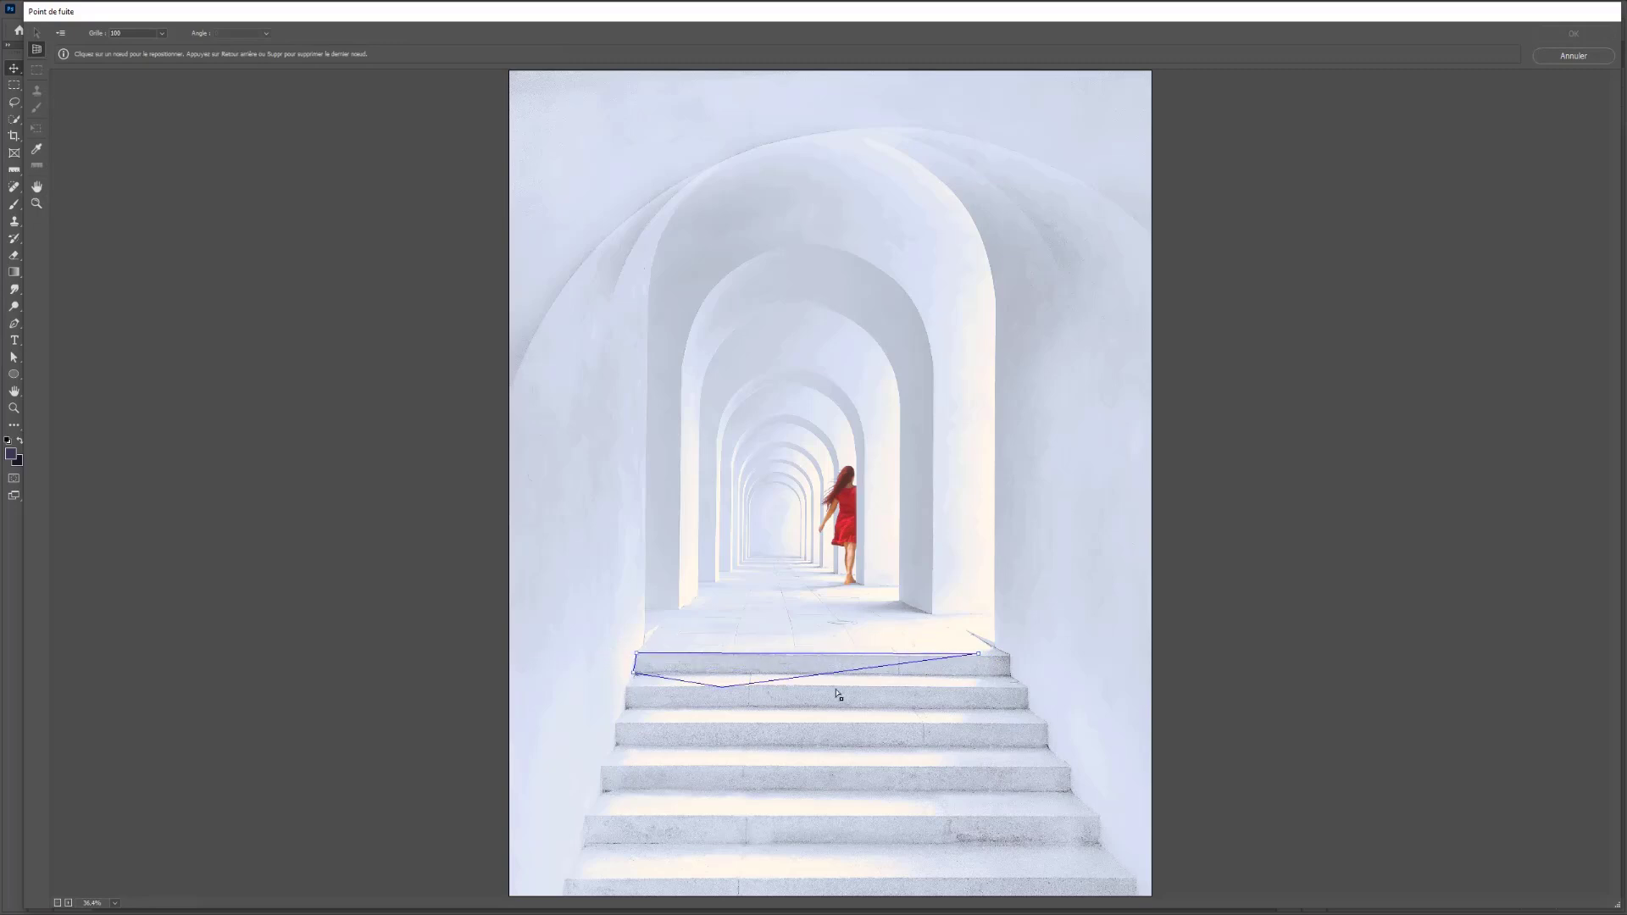
pyautogui.click(1009, 674)
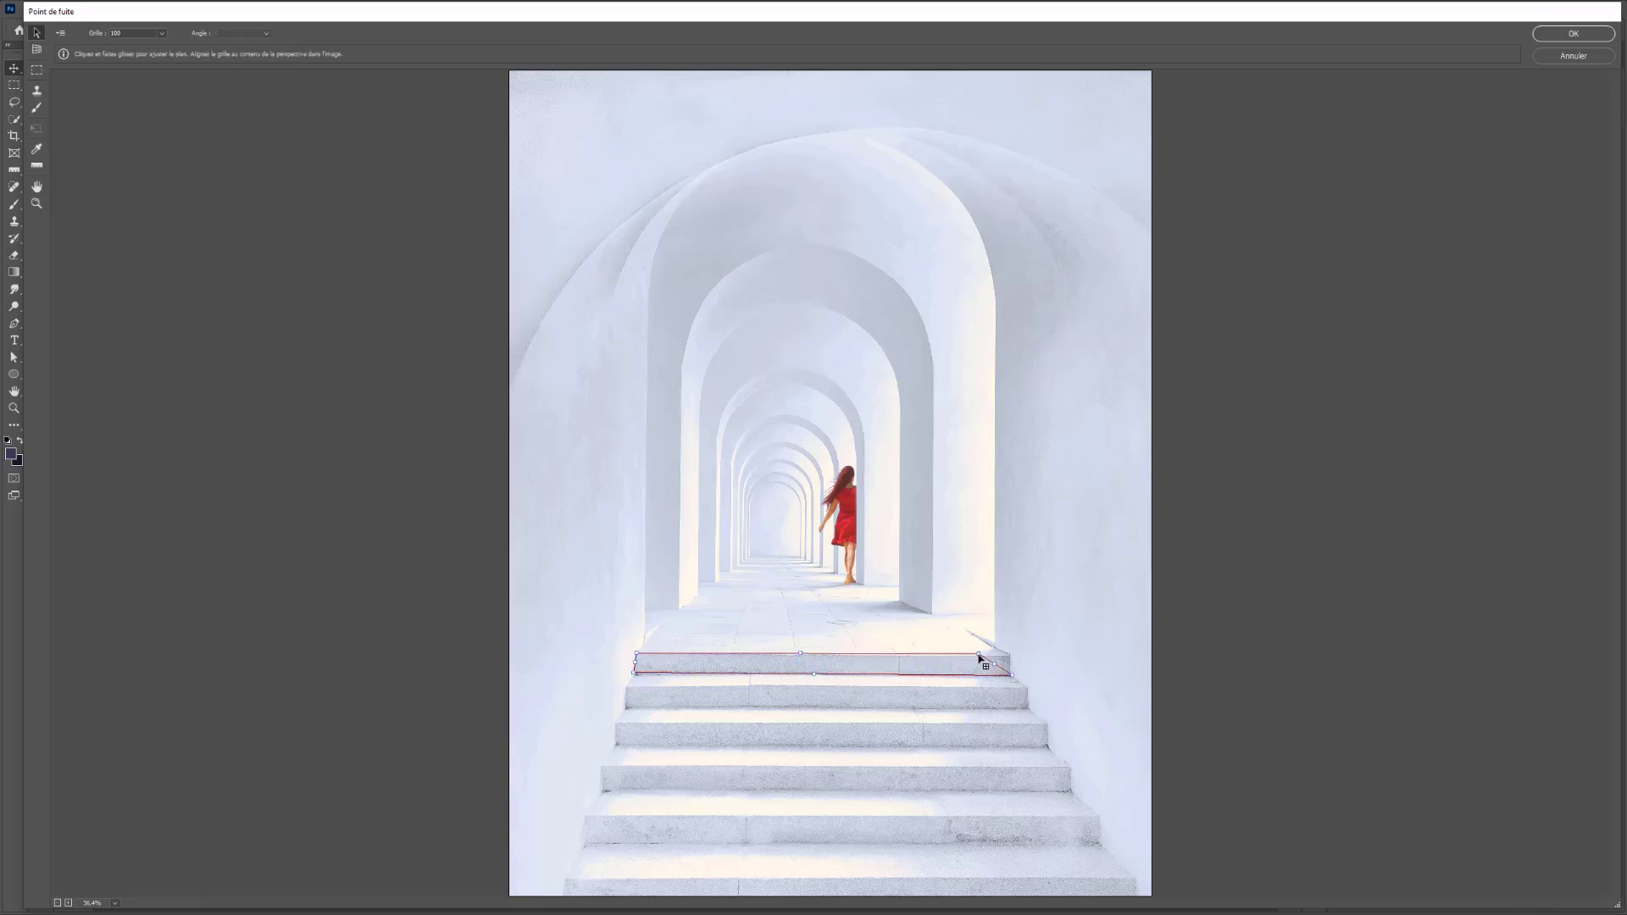
pyautogui.moveTo(995, 653); pyautogui.dragTo(1008, 655)
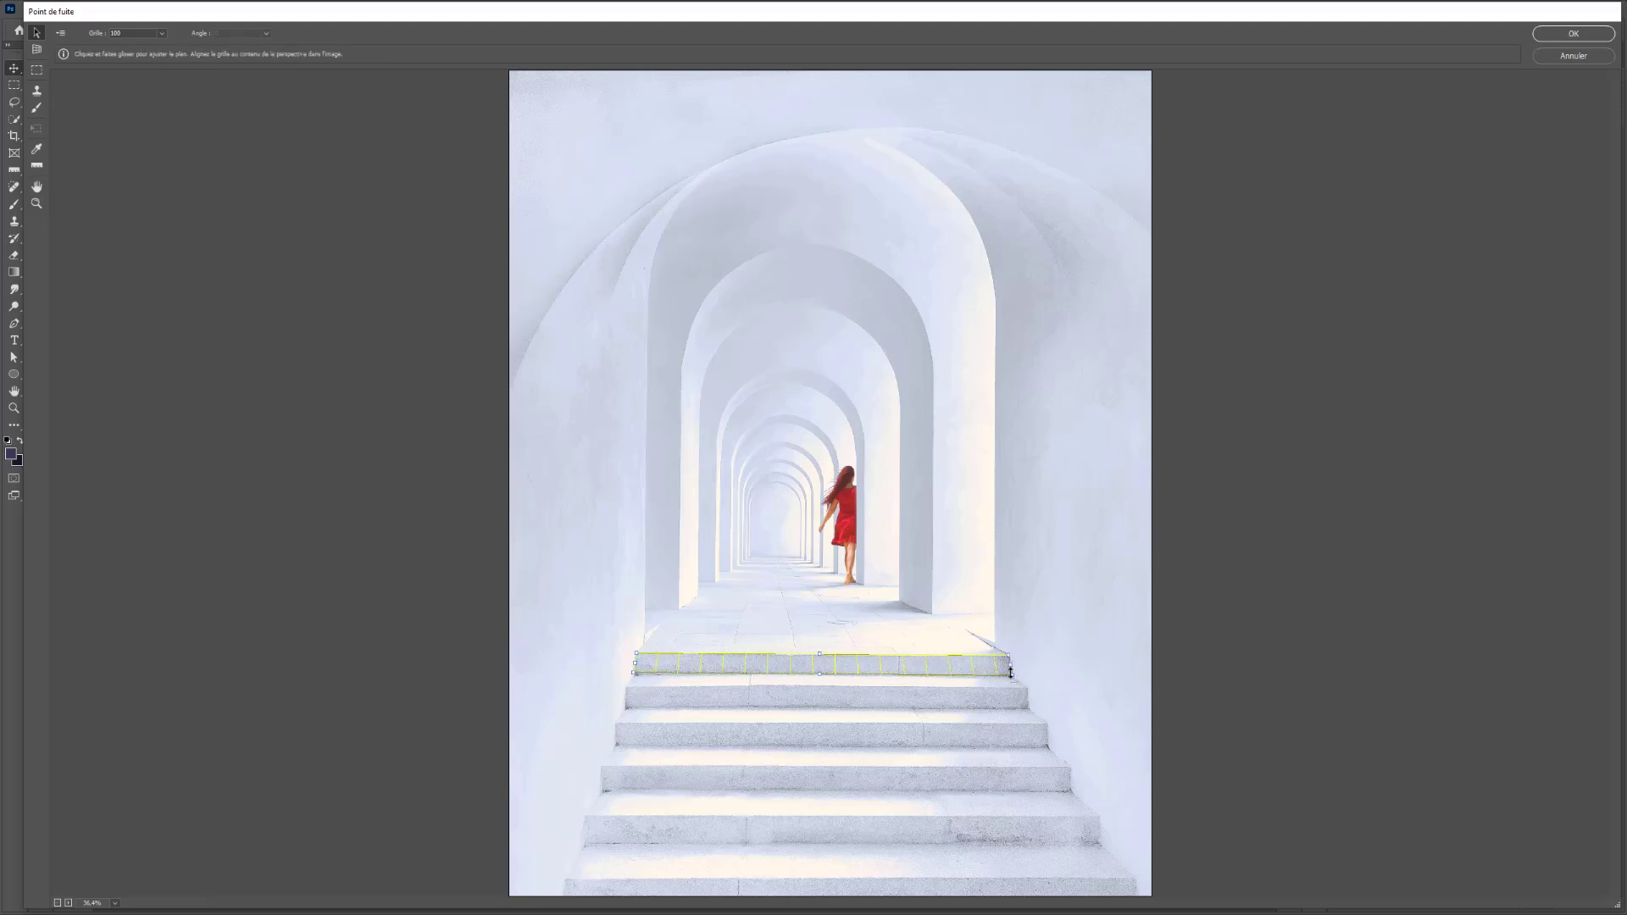
pyautogui.moveTo(1011, 677); pyautogui.dragTo(1012, 679)
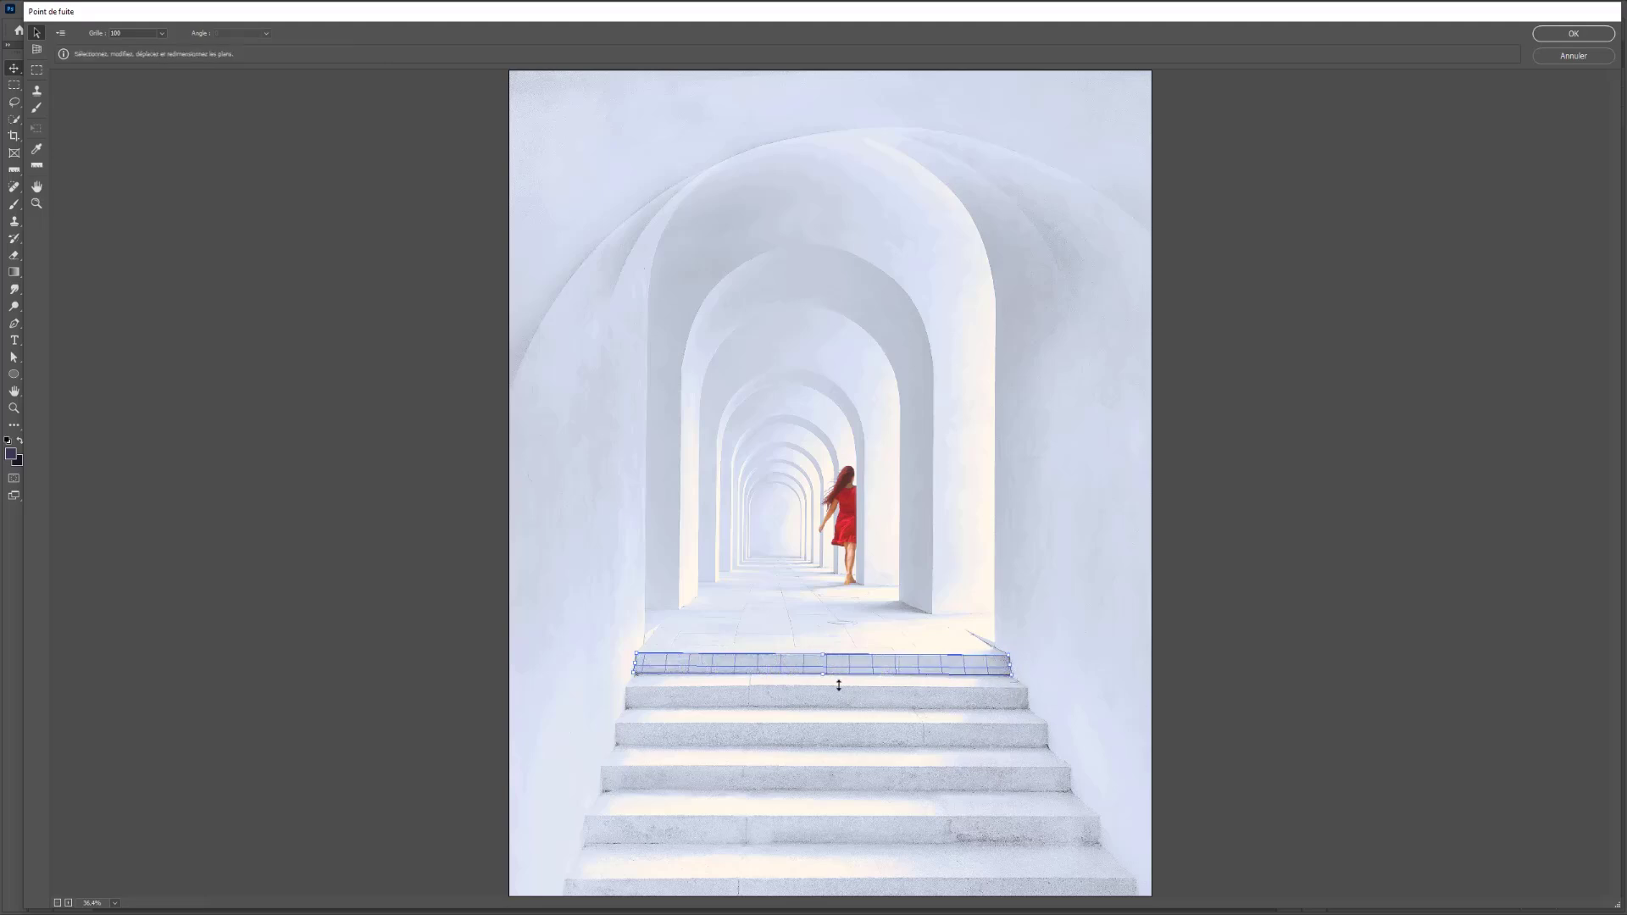
# Fine-tune the step plane's corners, trying and undoing a perpendicular plane
pyautogui.scroll(3, 474, 708)
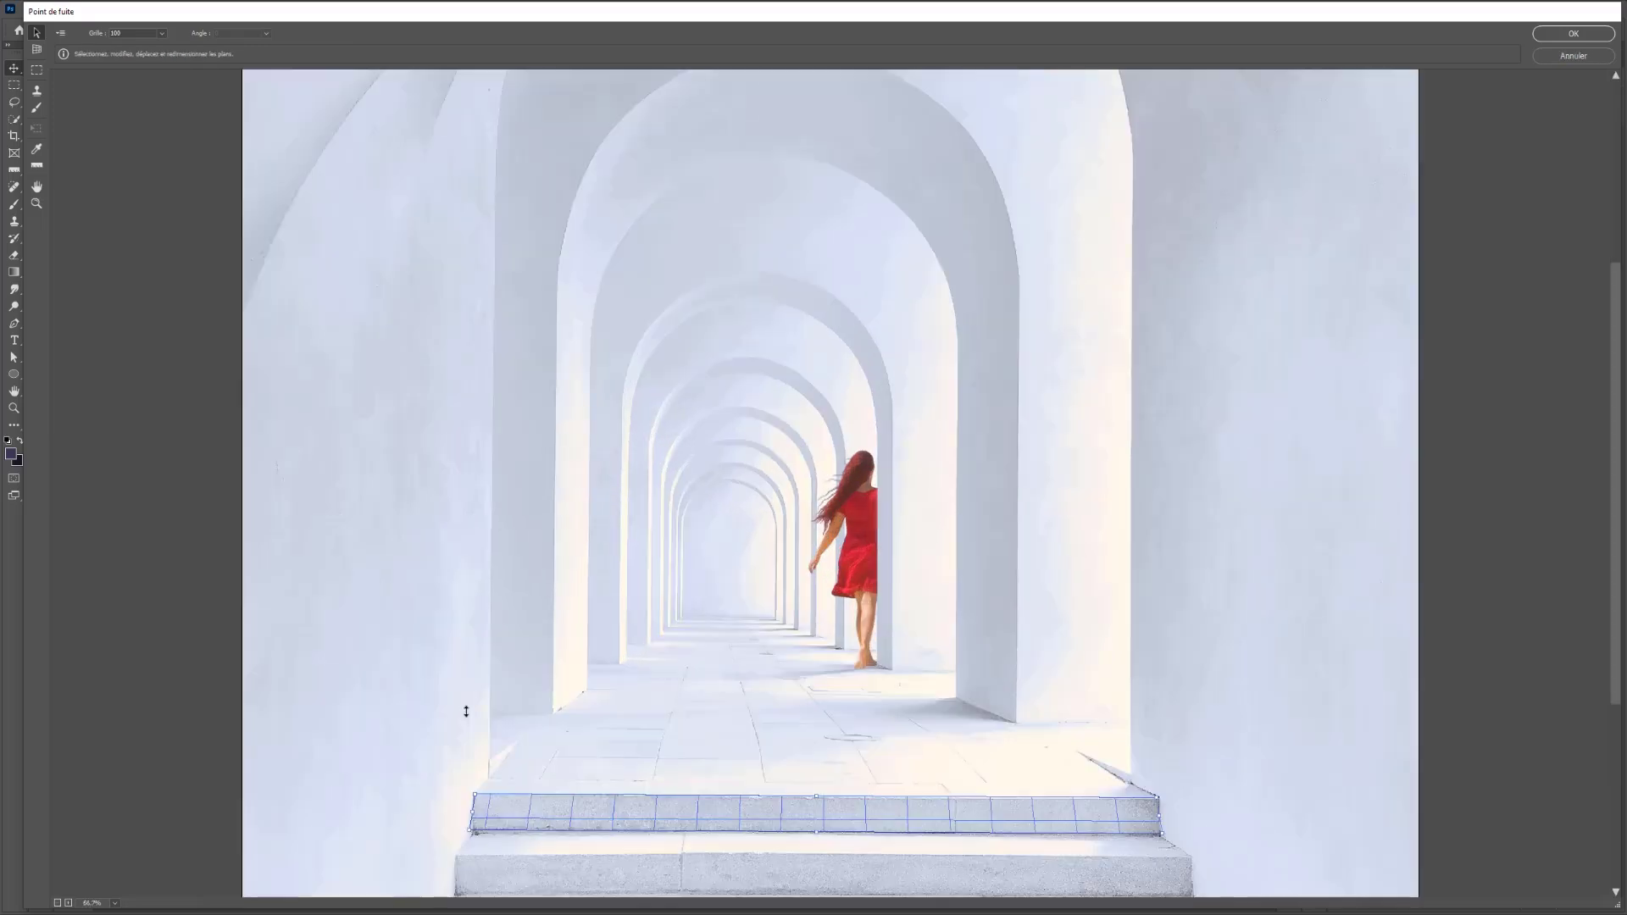
pyautogui.moveTo(471, 705); pyautogui.dragTo(472, 712)
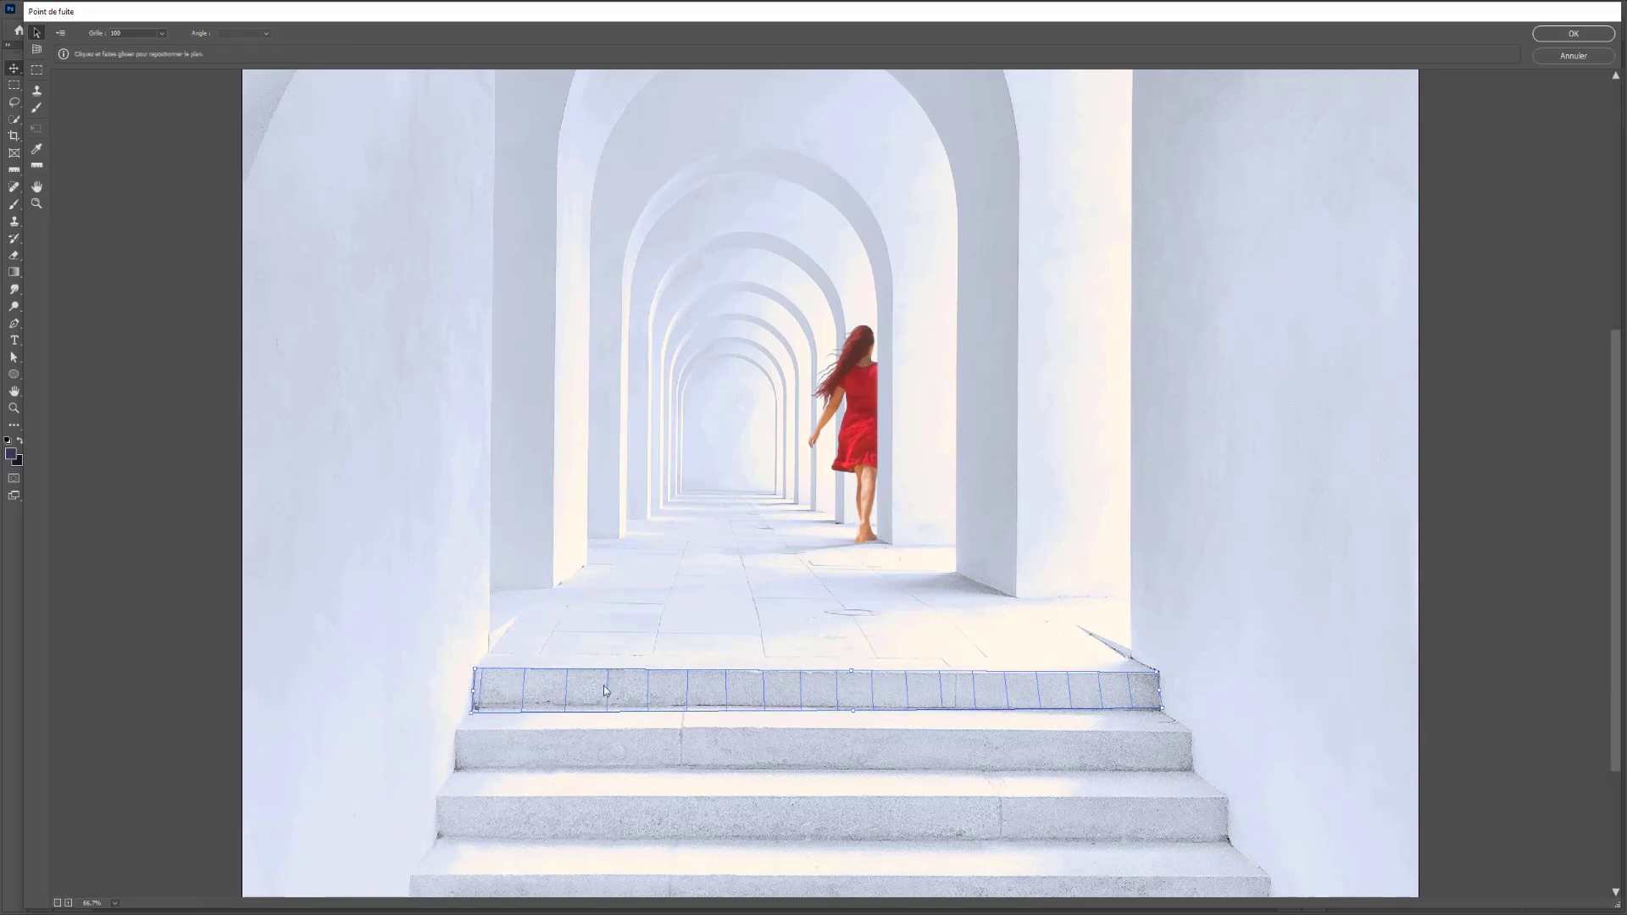
pyautogui.moveTo(479, 717); pyautogui.dragTo(475, 710)
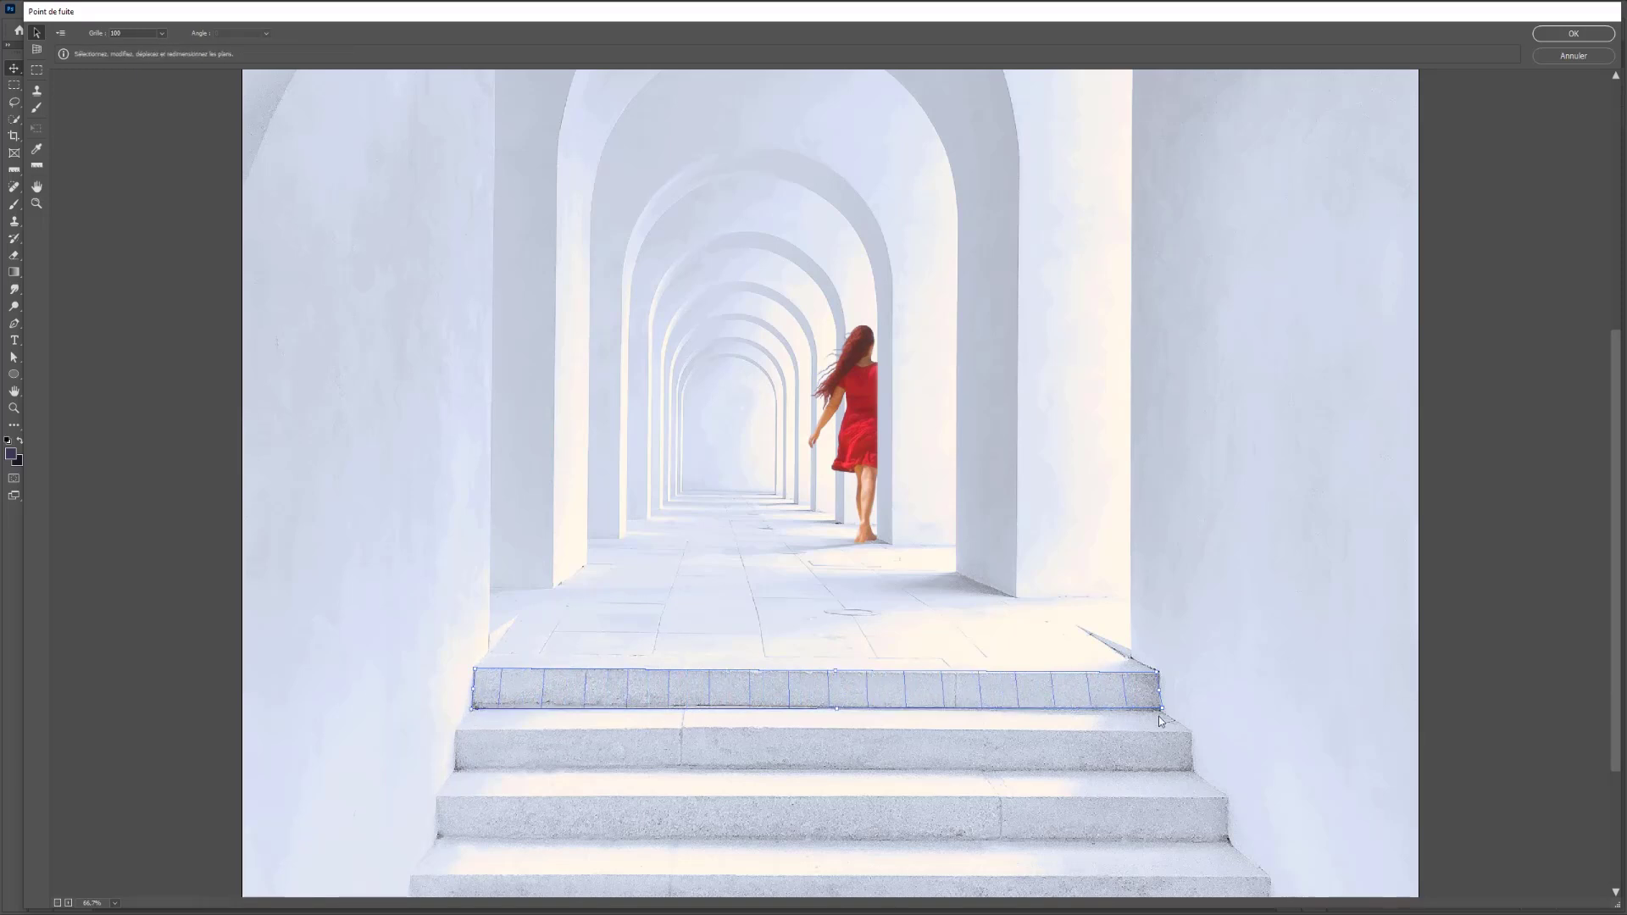
pyautogui.moveTo(1163, 714); pyautogui.dragTo(1161, 710)
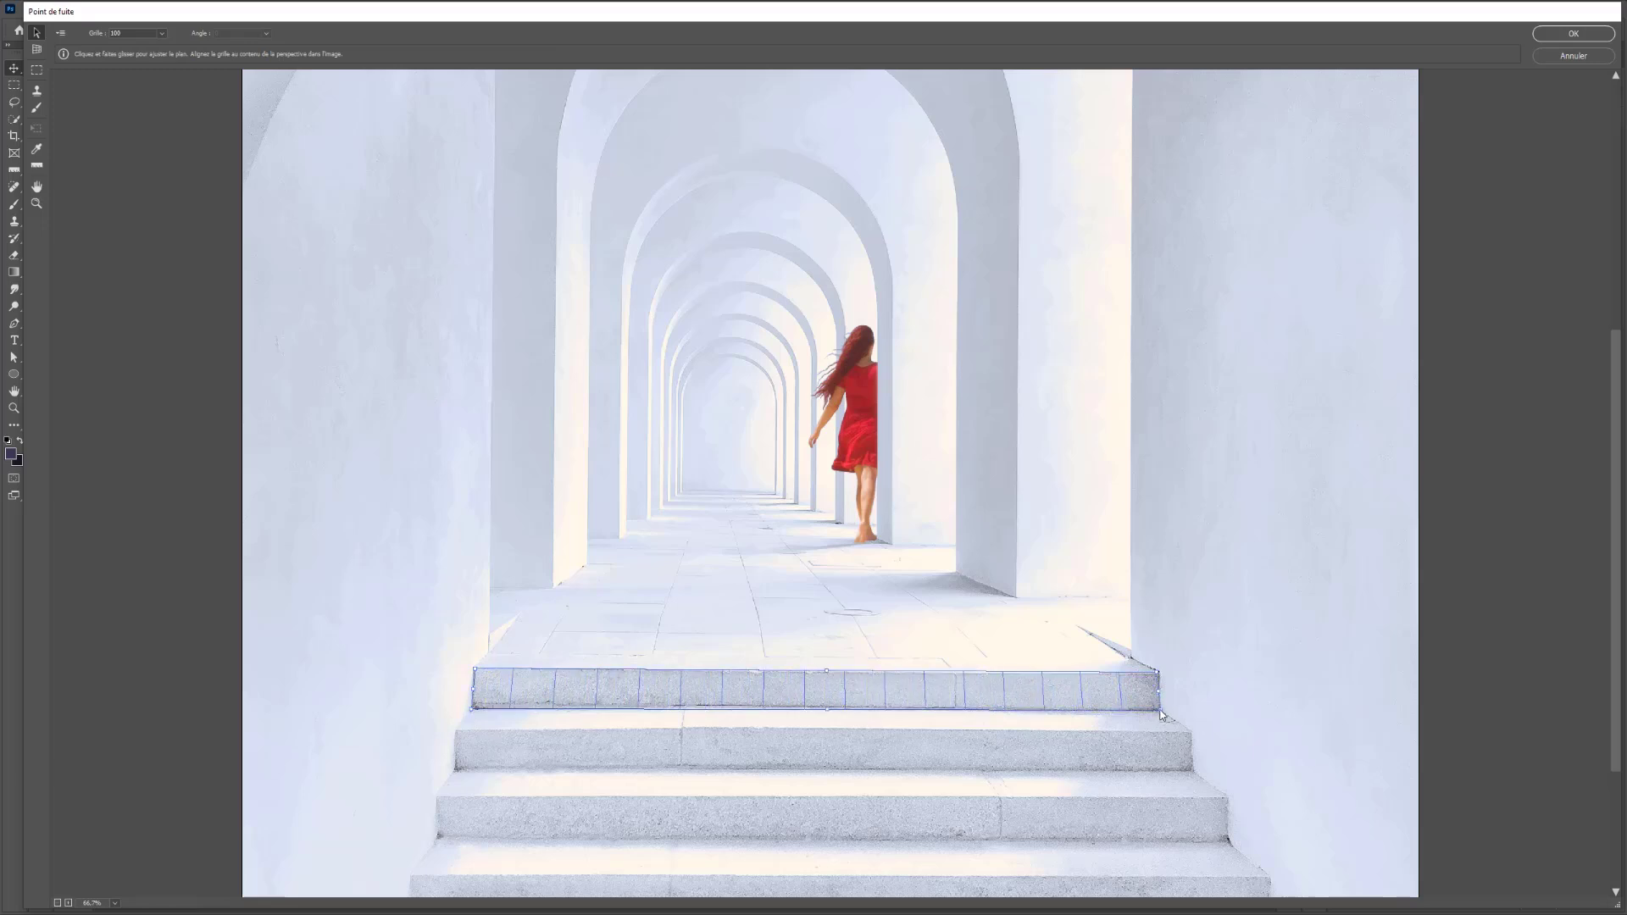
pyautogui.moveTo(812, 710)
pyautogui.mouseDown()
pyautogui.moveTo(839, 750)
pyautogui.moveTo(843, 654)
pyautogui.mouseUp()
pyautogui.hotkey('ctrl', 'z')
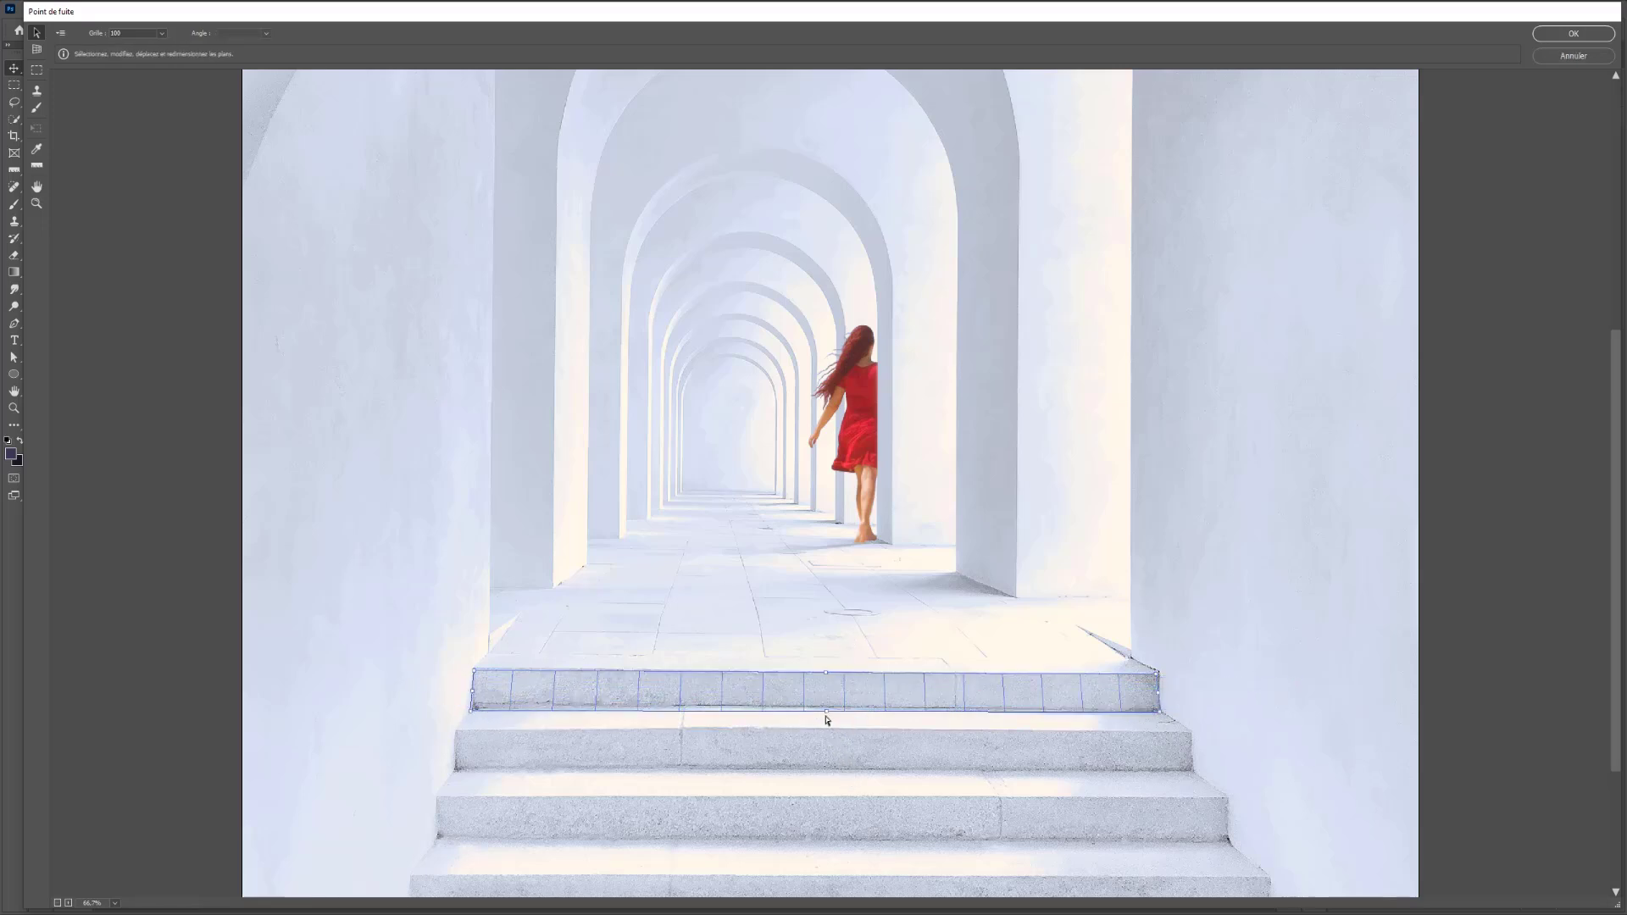
pyautogui.moveTo(828, 714); pyautogui.dragTo(826, 717)
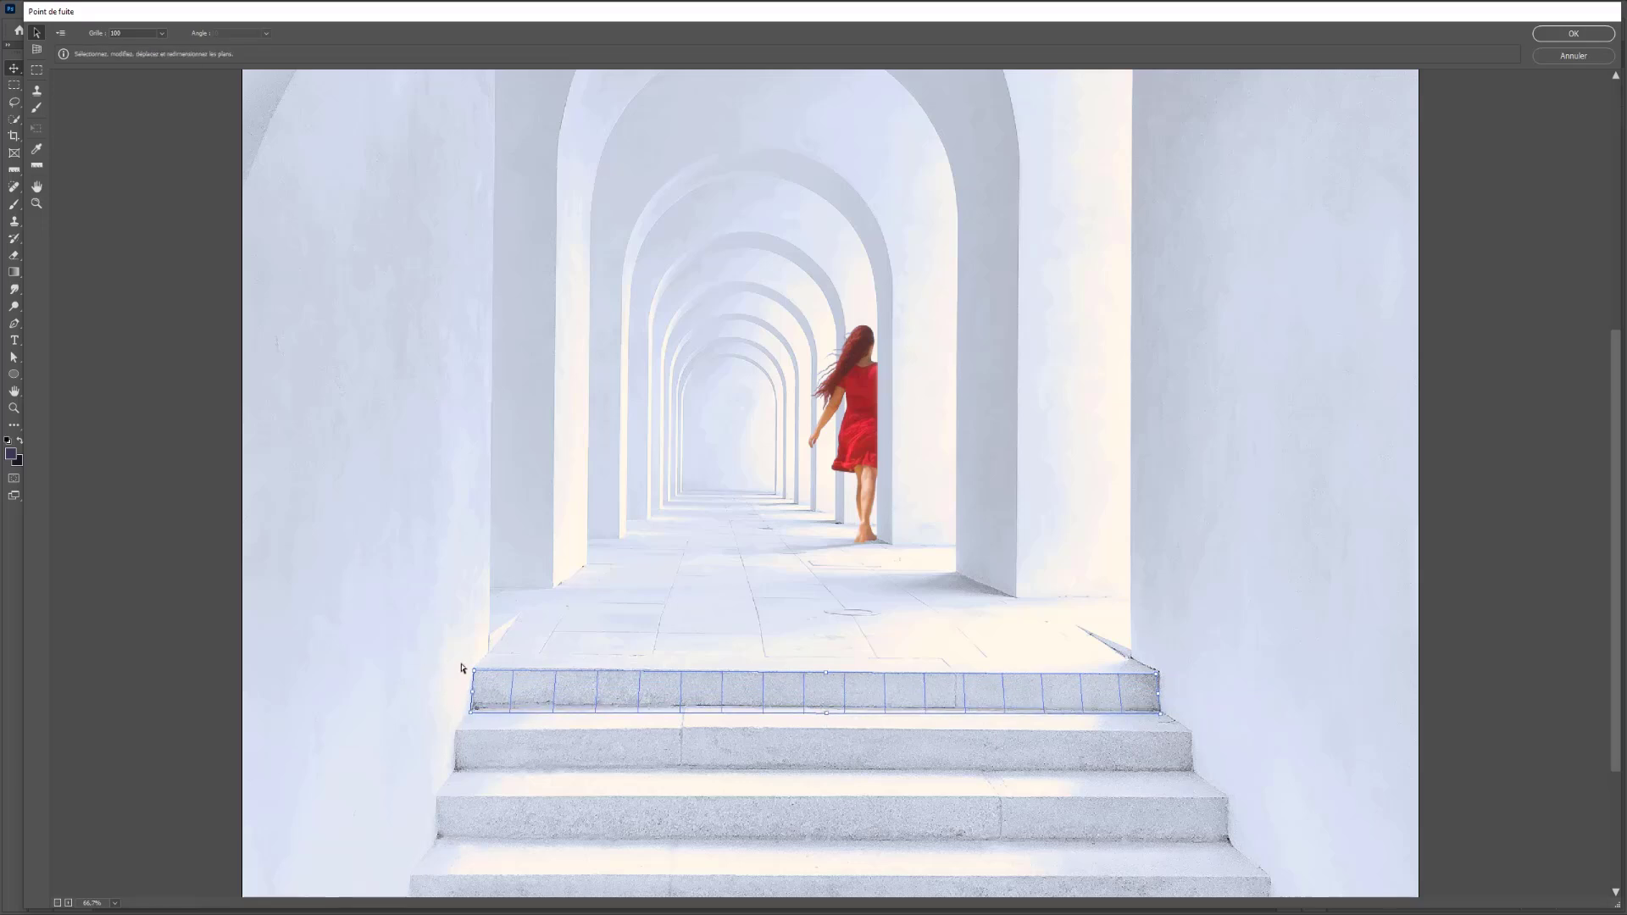
pyautogui.moveTo(476, 673); pyautogui.dragTo(473, 670)
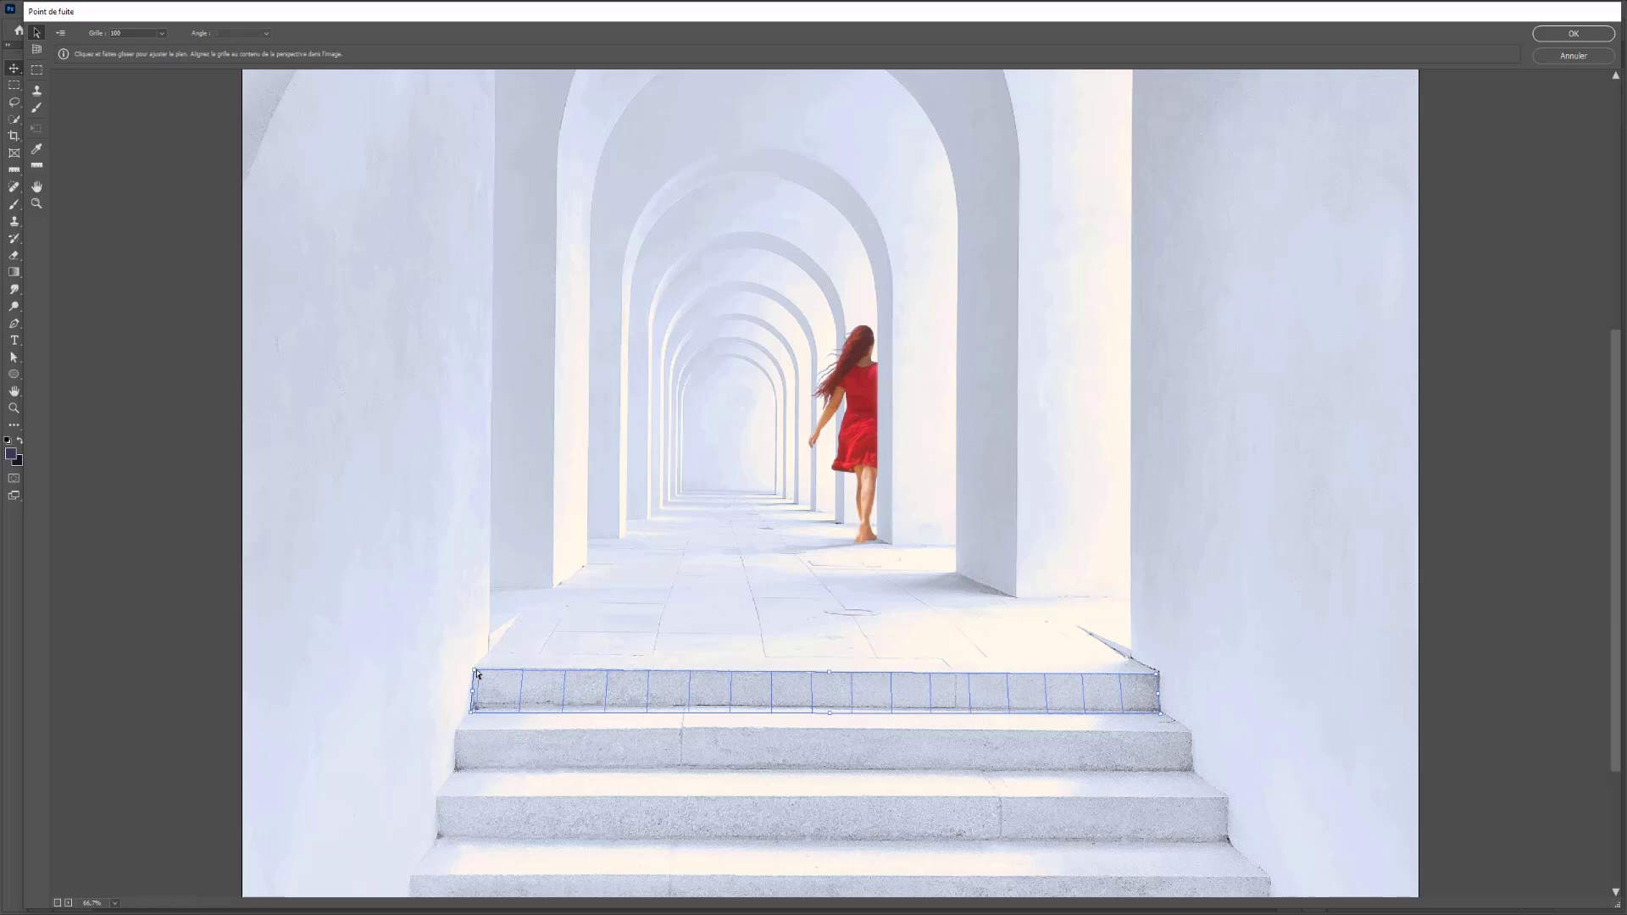
pyautogui.moveTo(830, 672)
pyautogui.mouseDown()
pyautogui.moveTo(812, 736)
pyautogui.moveTo(715, 726)
pyautogui.mouseUp()
# Adjust the step plane a bit more, then select it and delete it
pyautogui.click(473, 718)
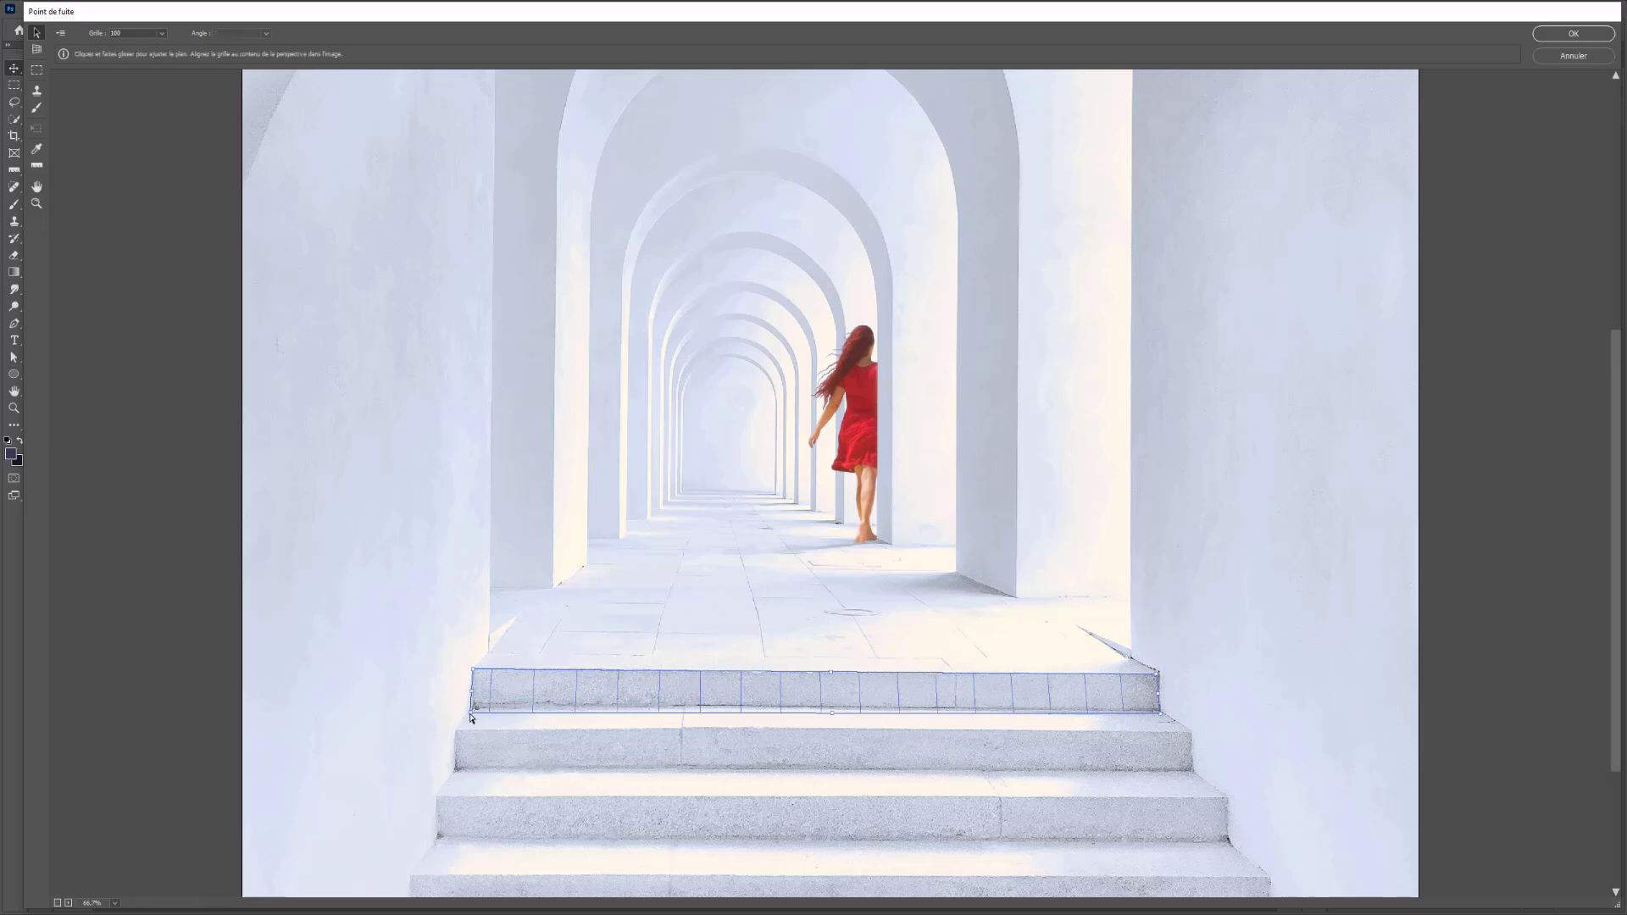
pyautogui.moveTo(471, 719); pyautogui.dragTo(475, 718)
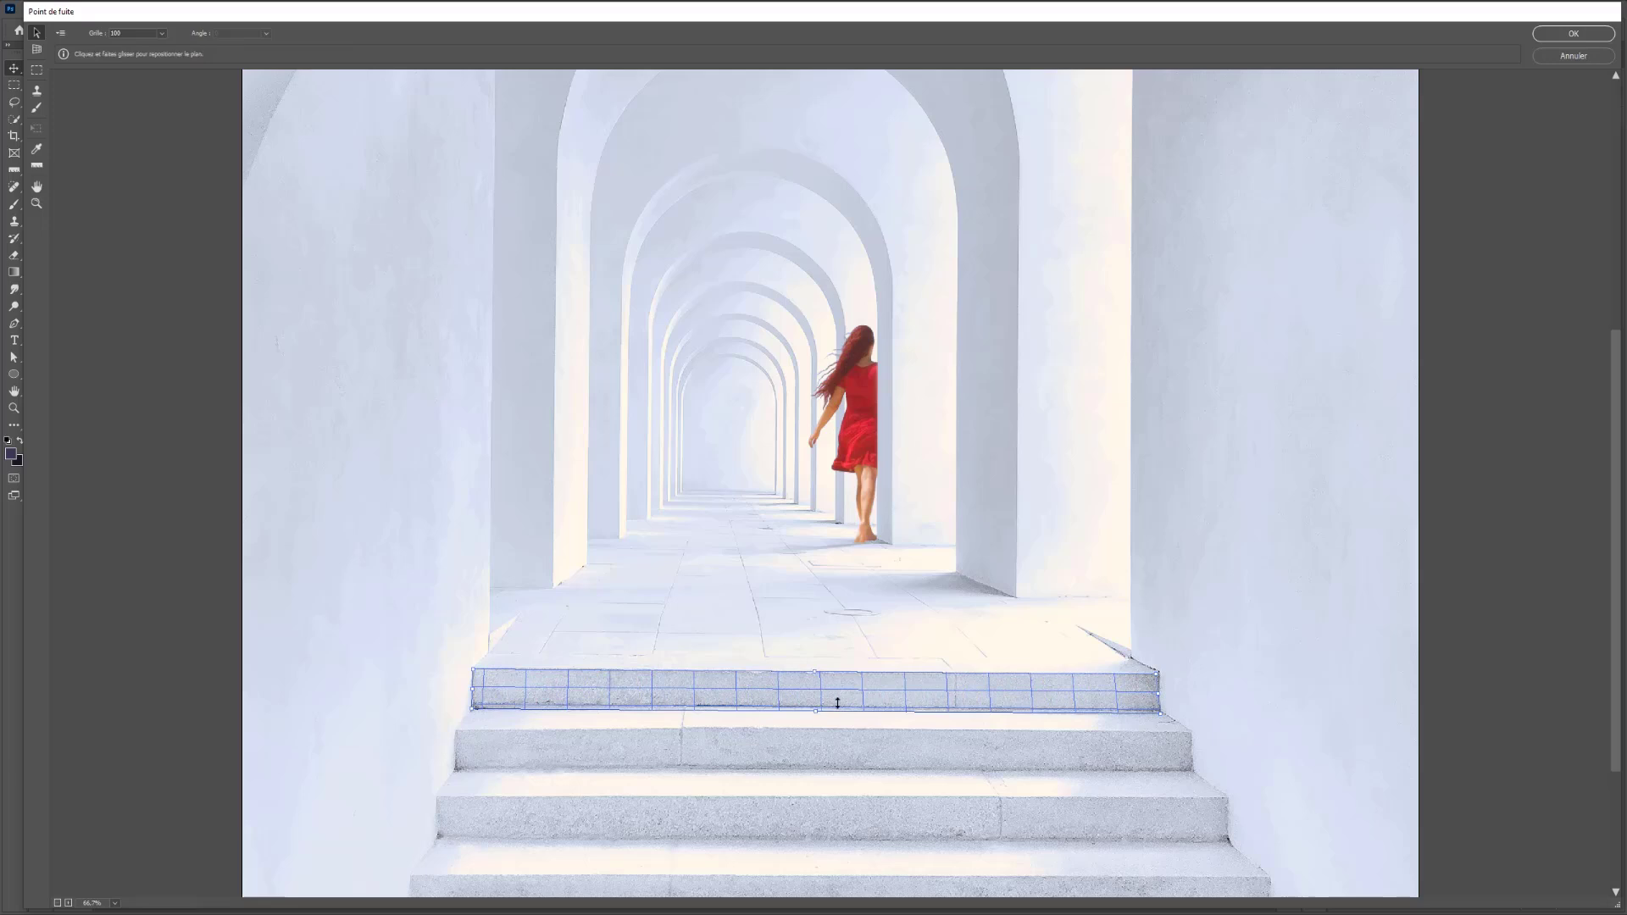
pyautogui.moveTo(837, 703)
pyautogui.mouseDown()
pyautogui.moveTo(793, 689)
pyautogui.moveTo(792, 672)
pyautogui.mouseUp()
pyautogui.click(559, 639)
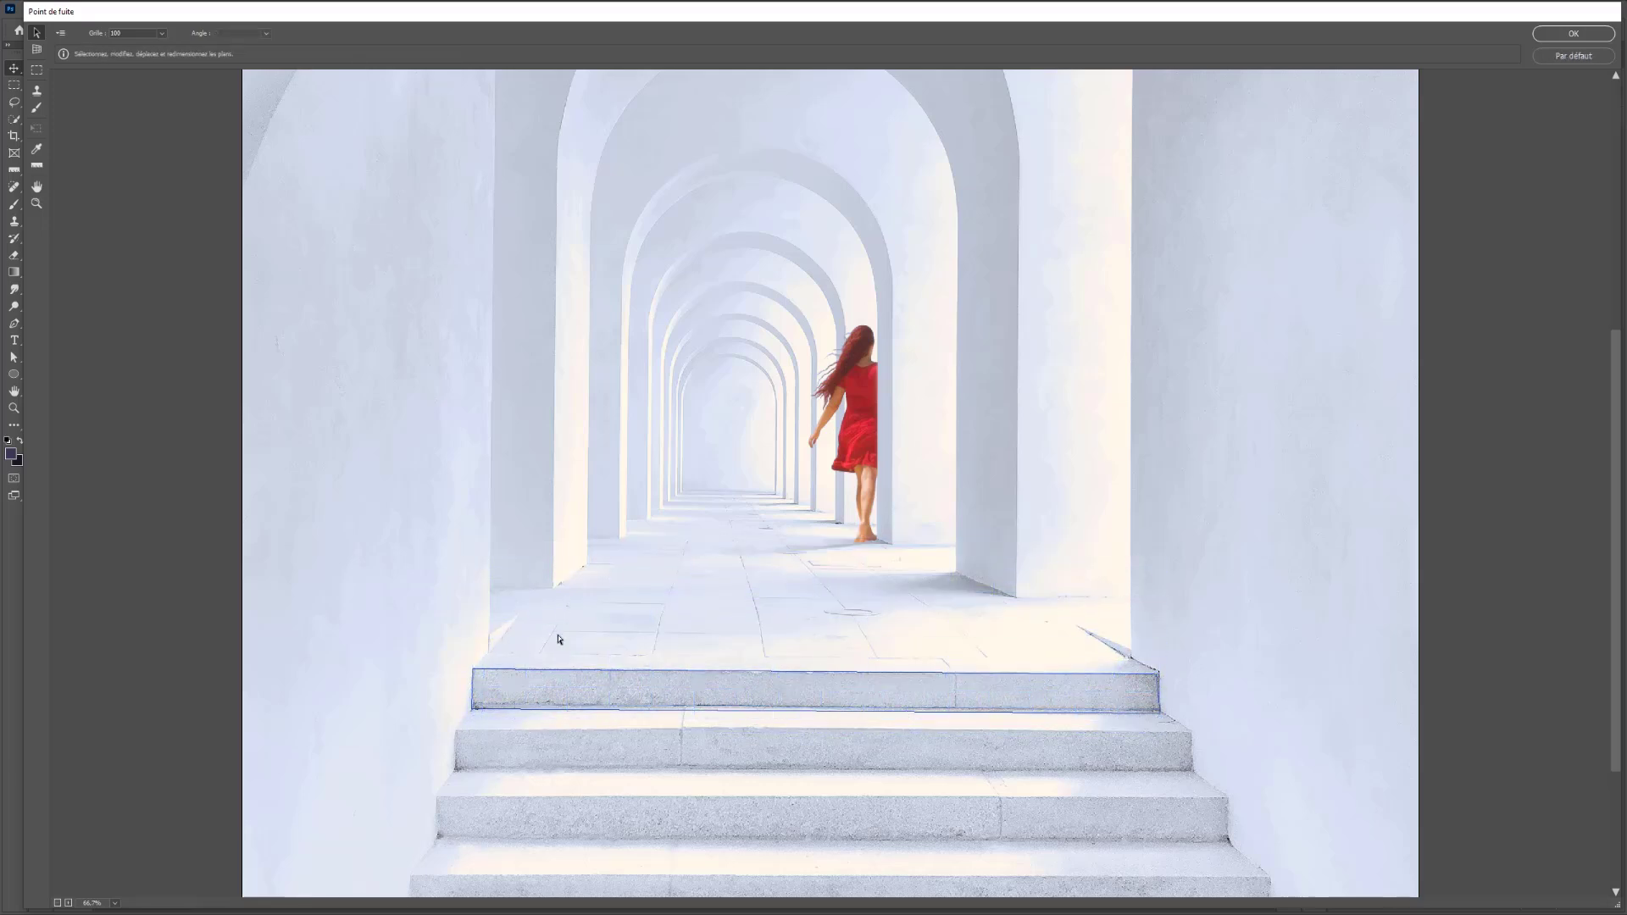
pyautogui.click(639, 686)
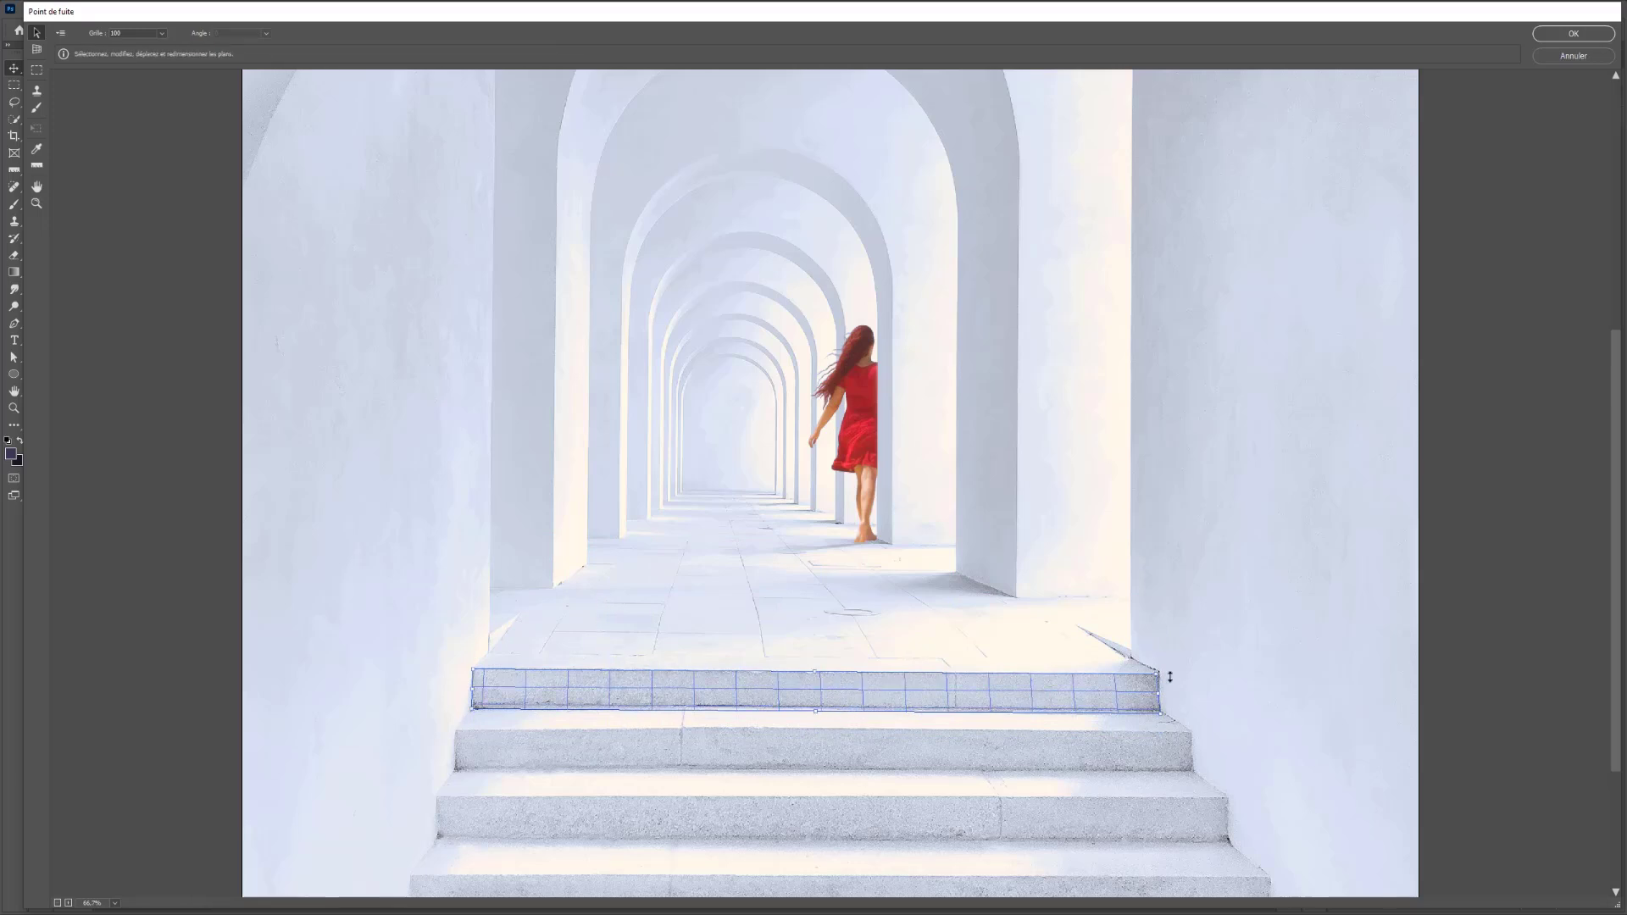
pyautogui.press('BackSpace')
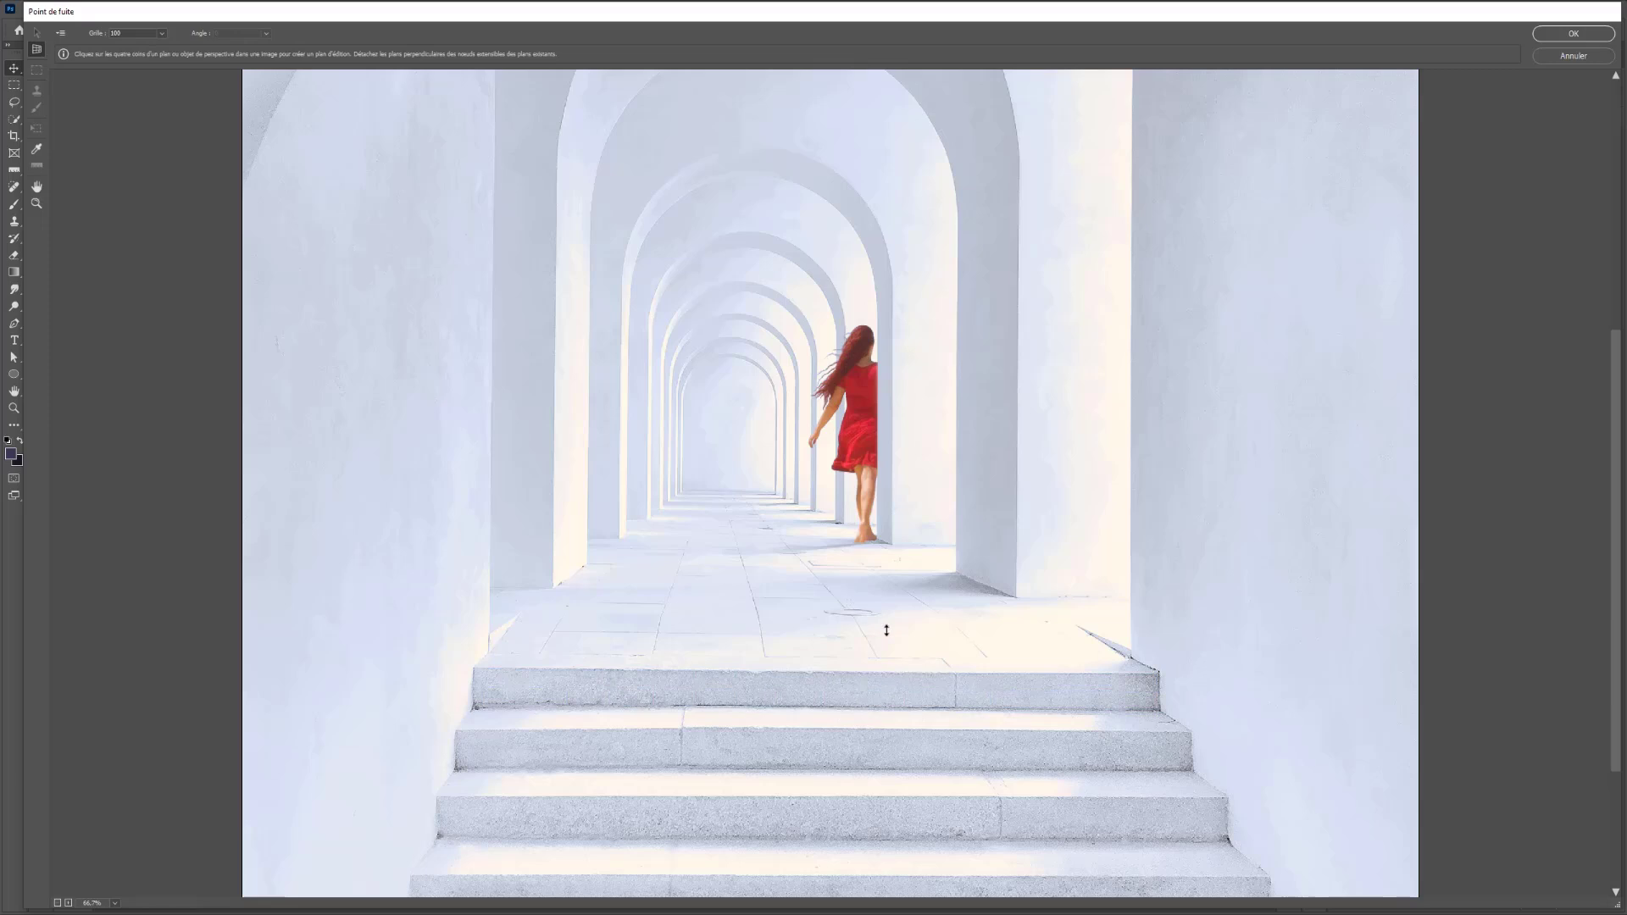
# Draw a valid plane across the landing floor and pull a perpendicular plane down the step face
pyautogui.click(475, 669)
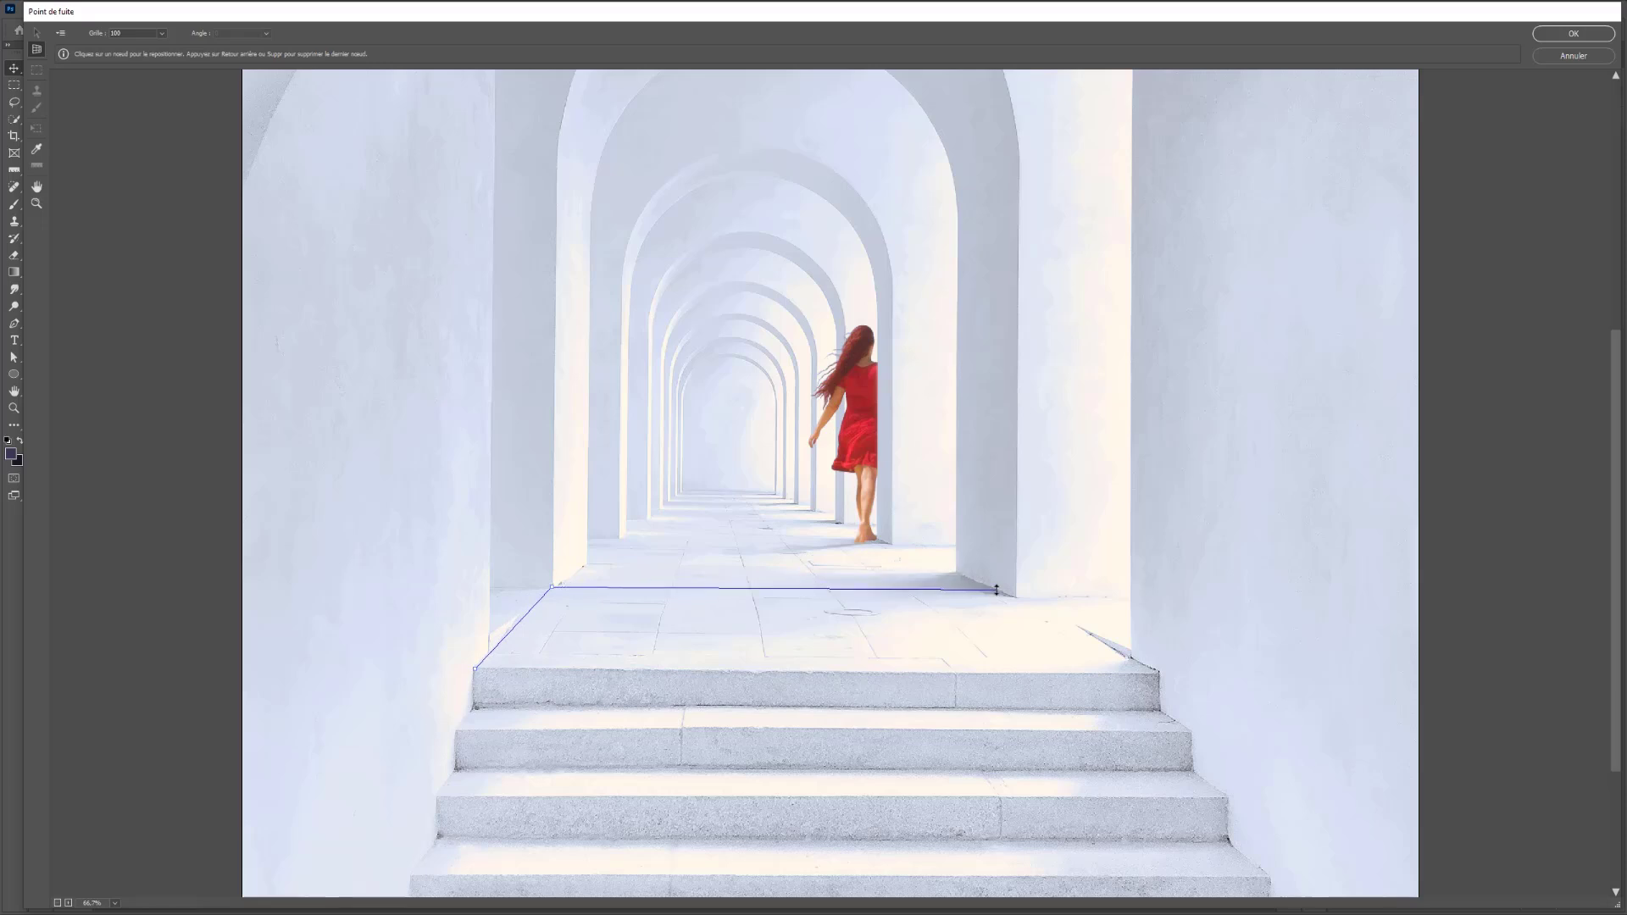
pyautogui.click(996, 589)
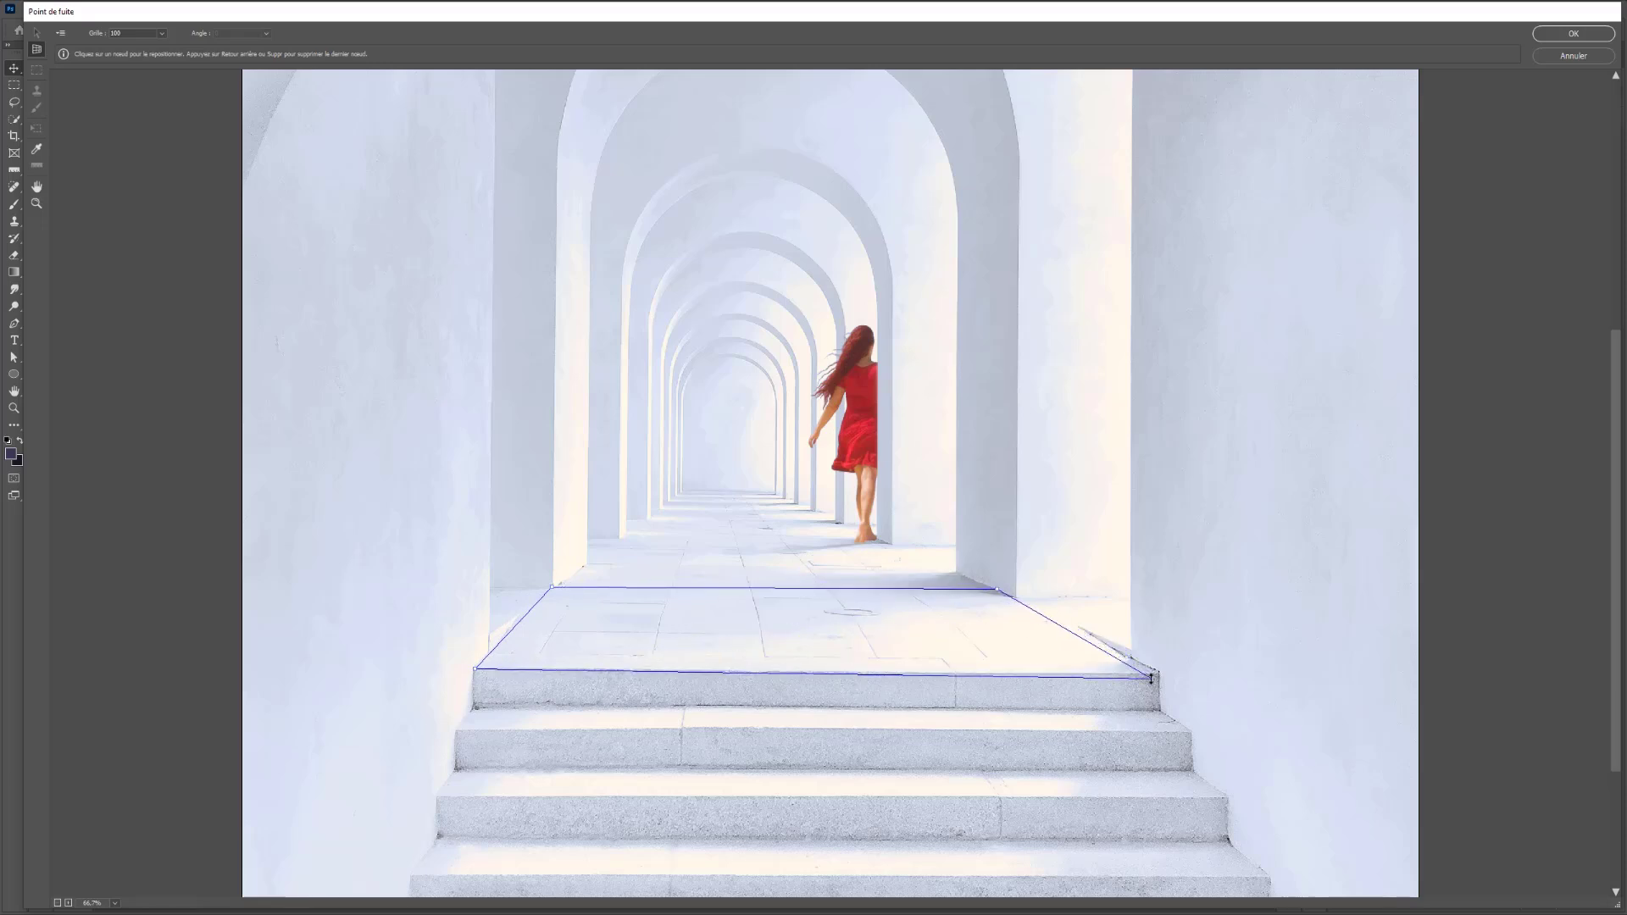
pyautogui.click(1154, 673)
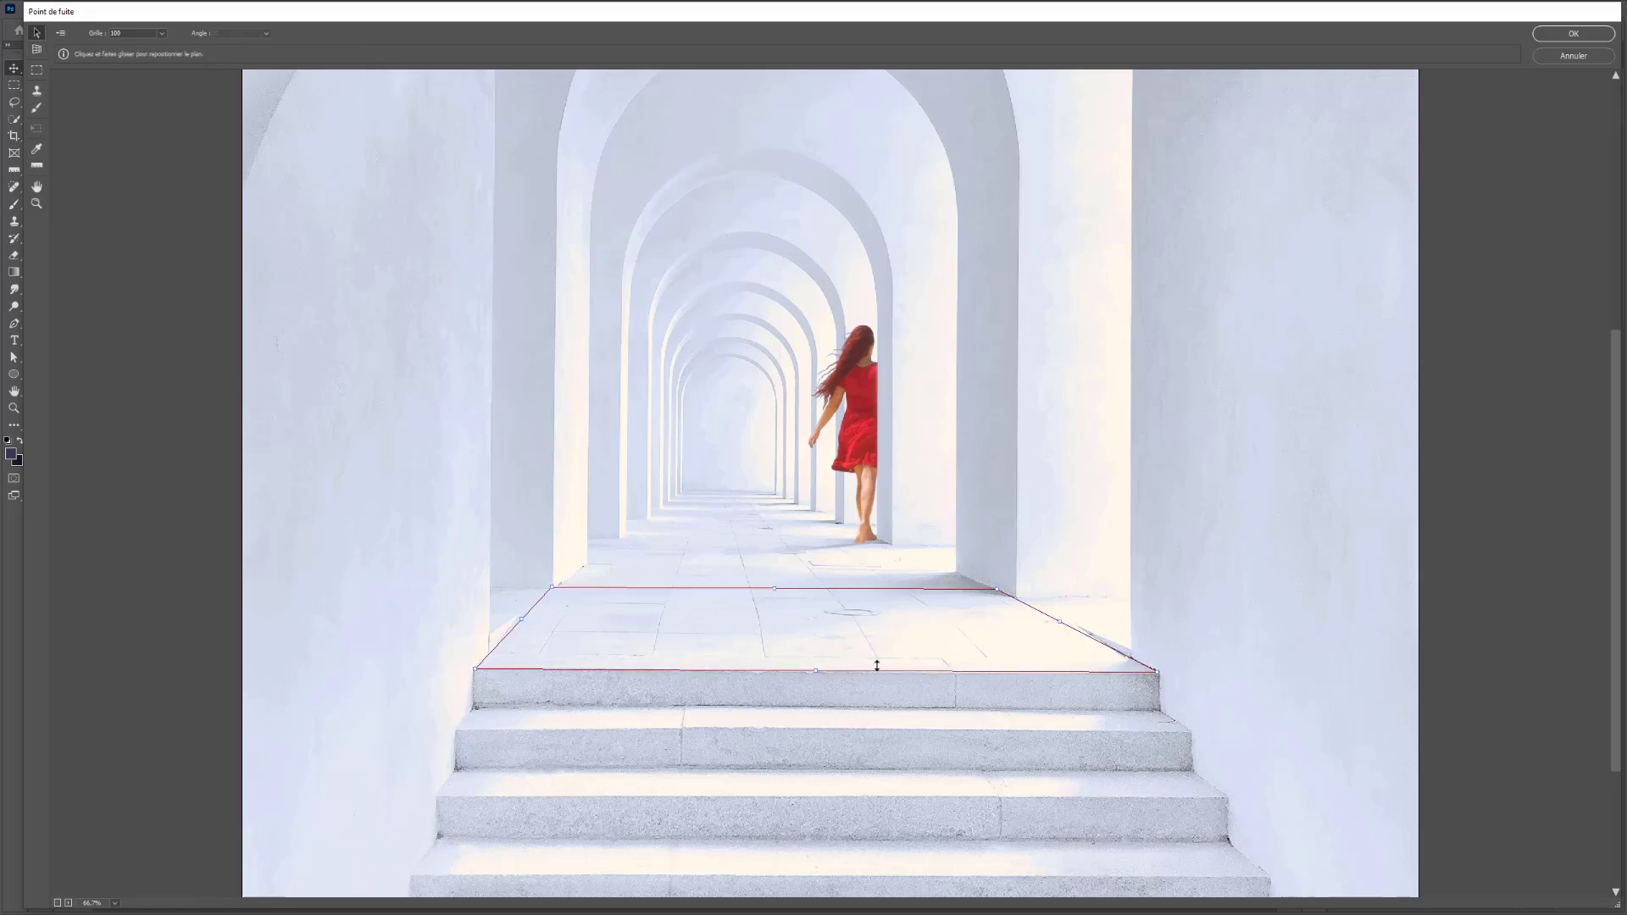
pyautogui.moveTo(1154, 670); pyautogui.dragTo(1158, 671)
pyautogui.moveTo(554, 587); pyautogui.dragTo(560, 585)
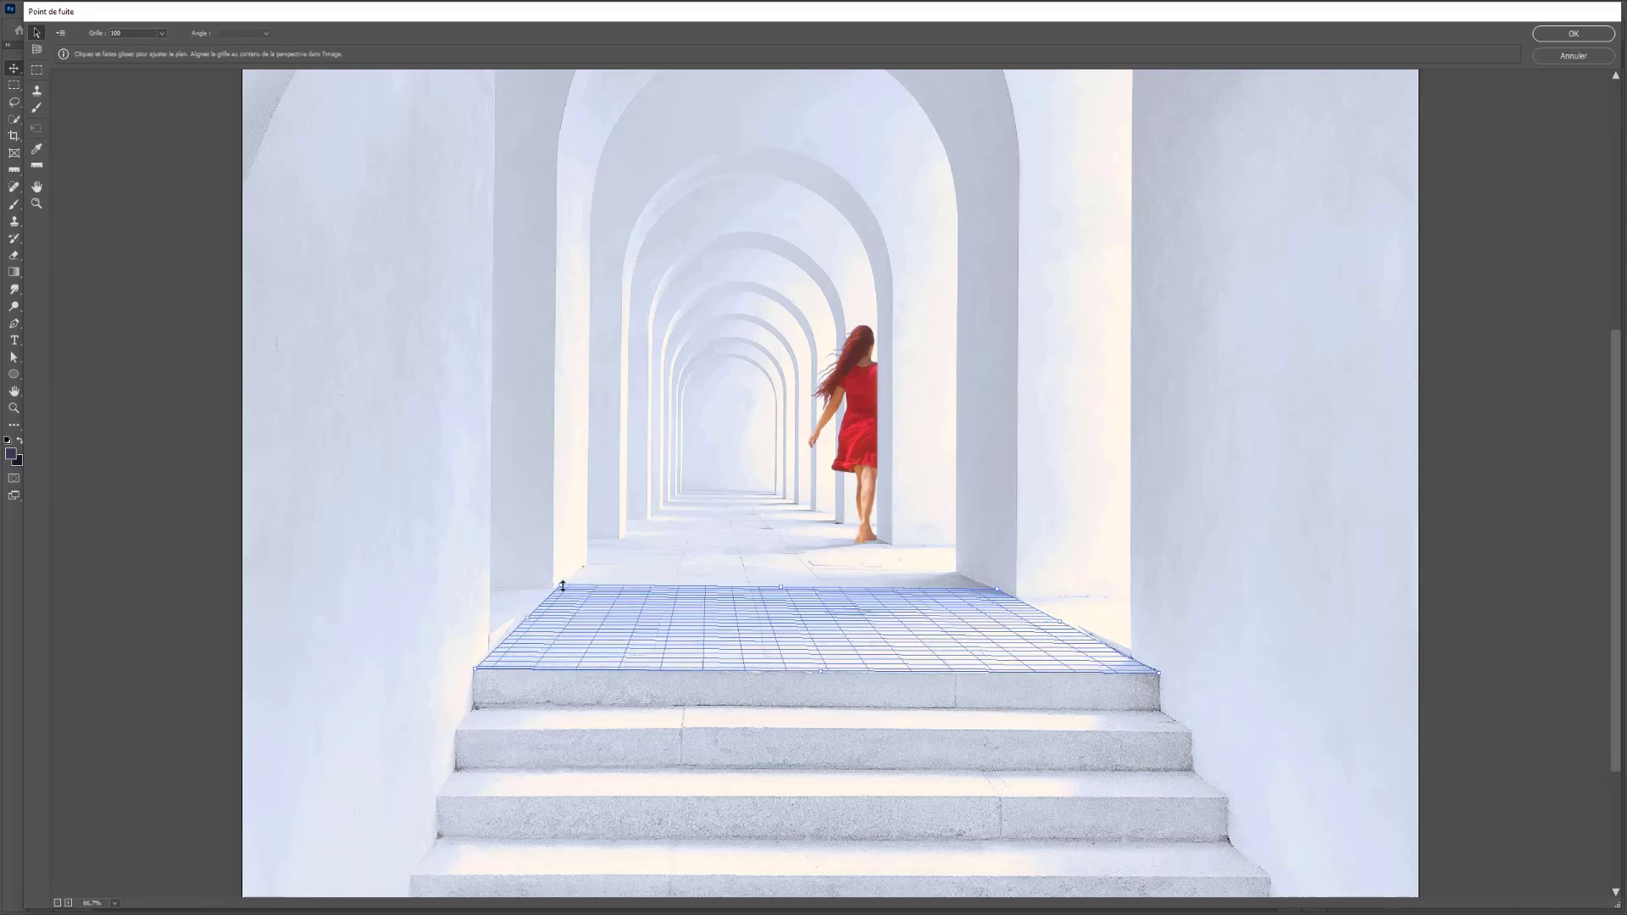
pyautogui.moveTo(821, 672); pyautogui.dragTo(837, 769)
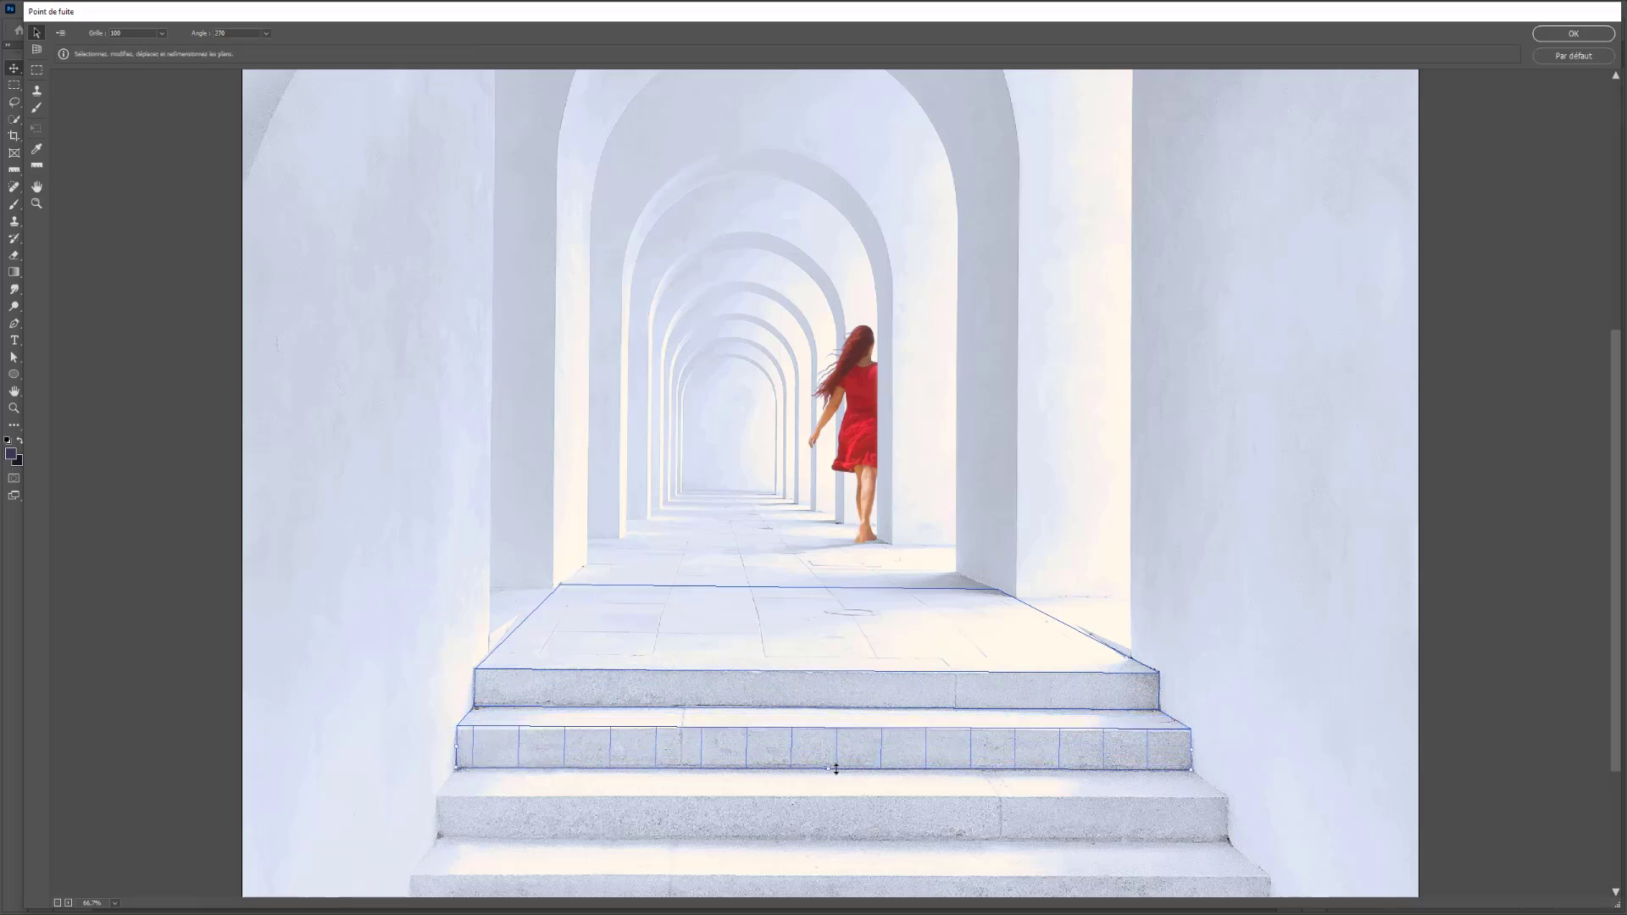
# Tear off planes for the next step face and the riser below, reaching the bottom stair
pyautogui.scroll(-2, 837, 767)
pyautogui.scroll(-2, 837, 767)
pyautogui.click(833, 625)
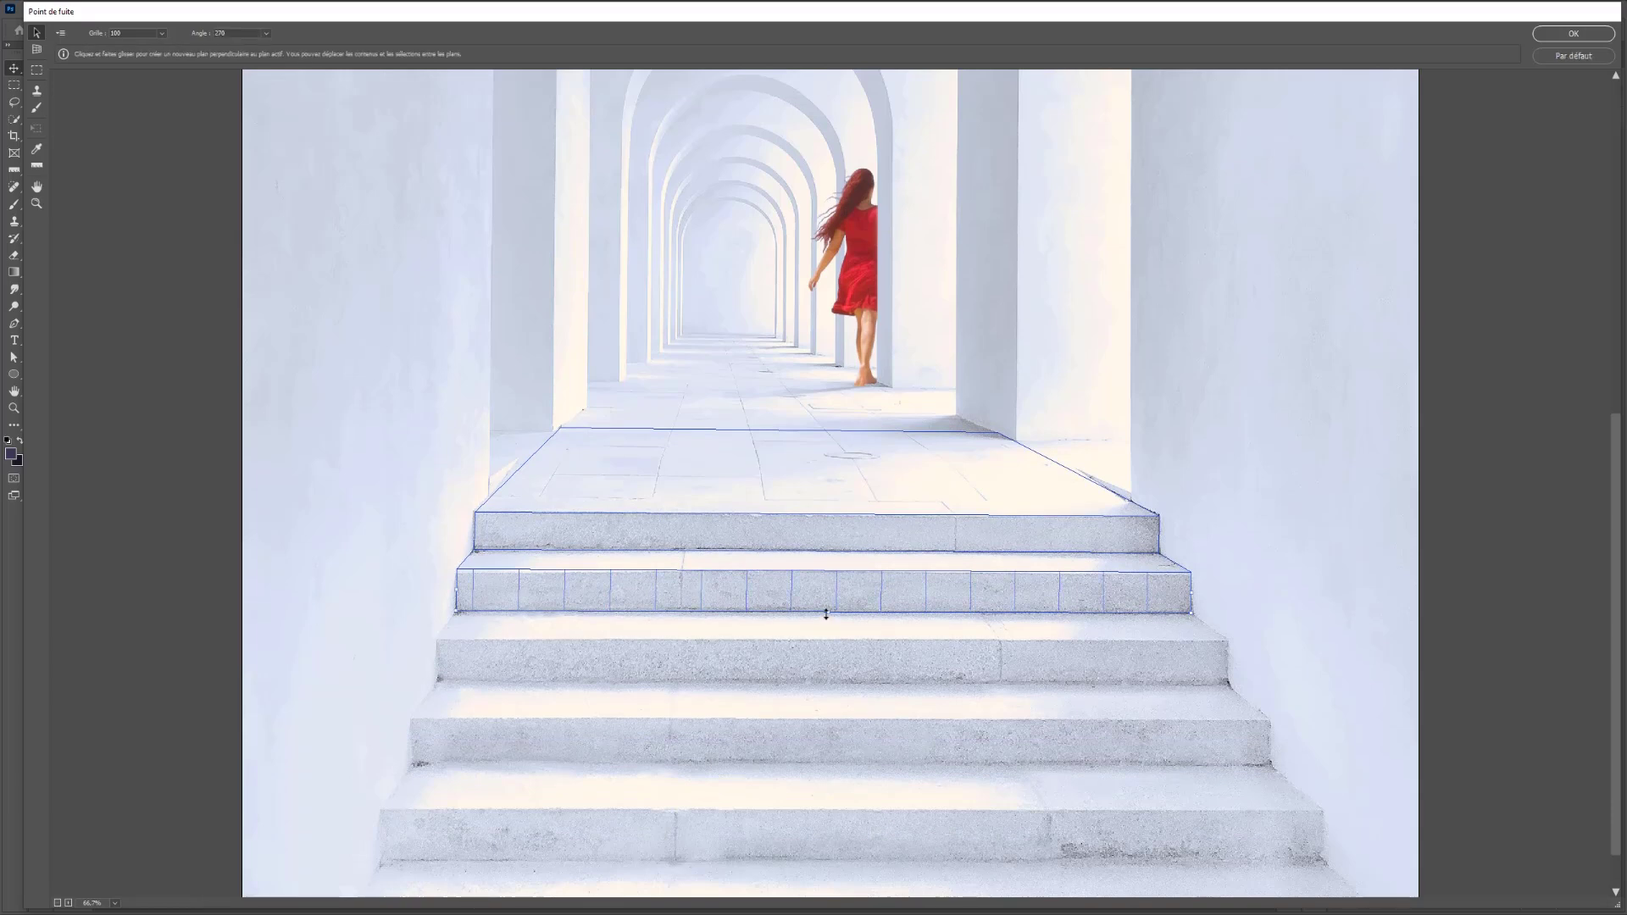
pyautogui.moveTo(831, 612); pyautogui.dragTo(848, 716)
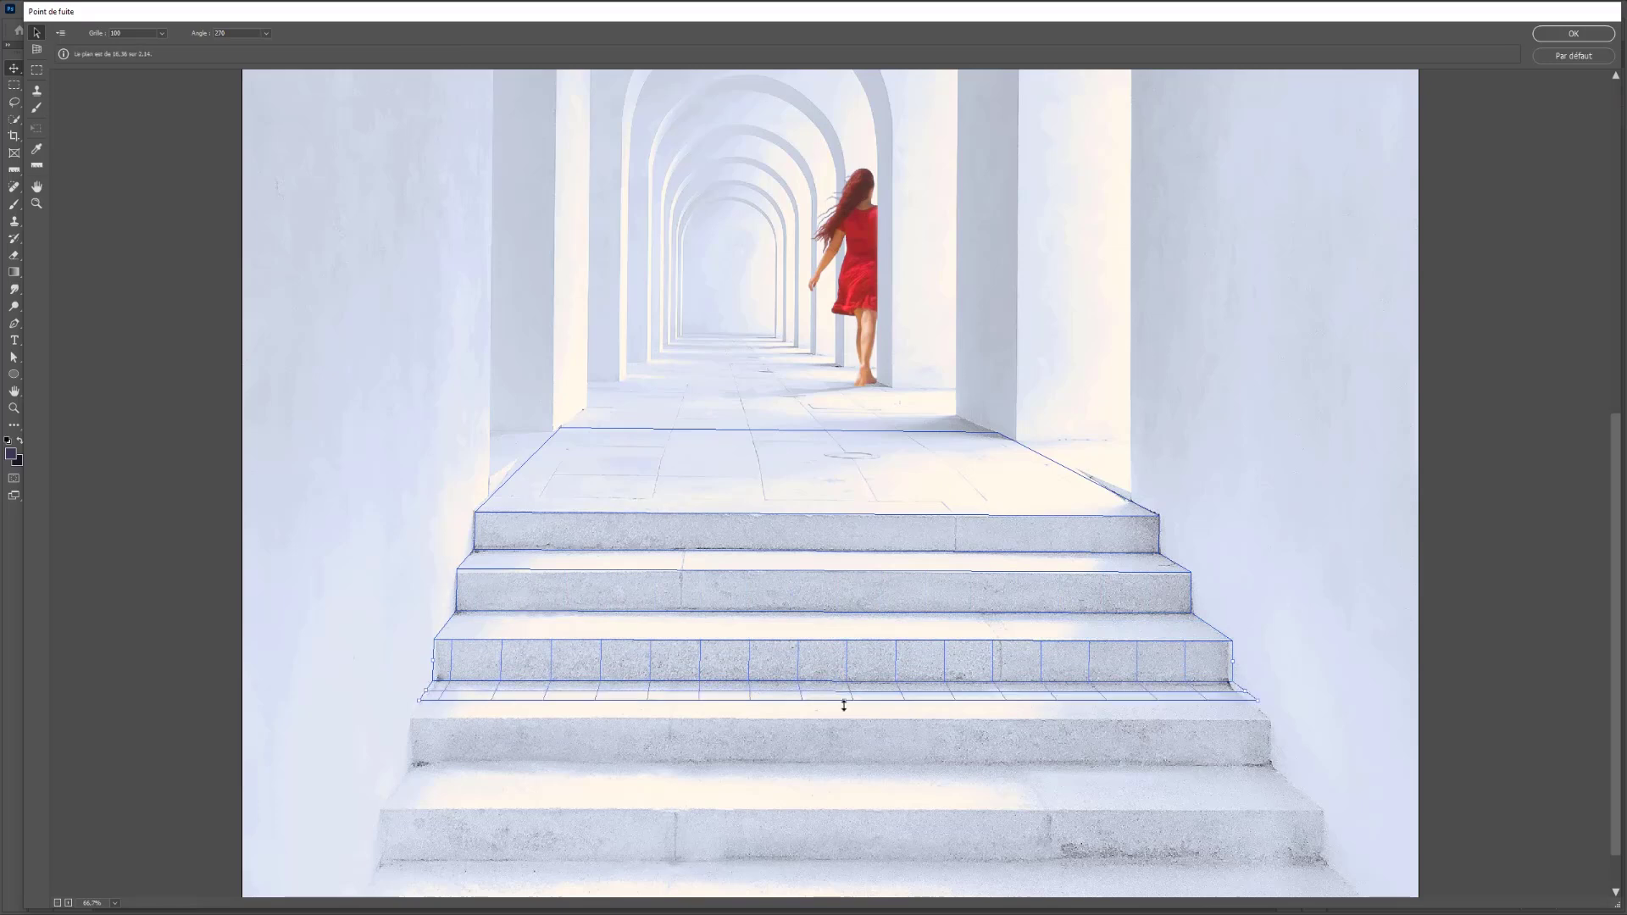
pyautogui.moveTo(849, 716); pyautogui.dragTo(860, 866)
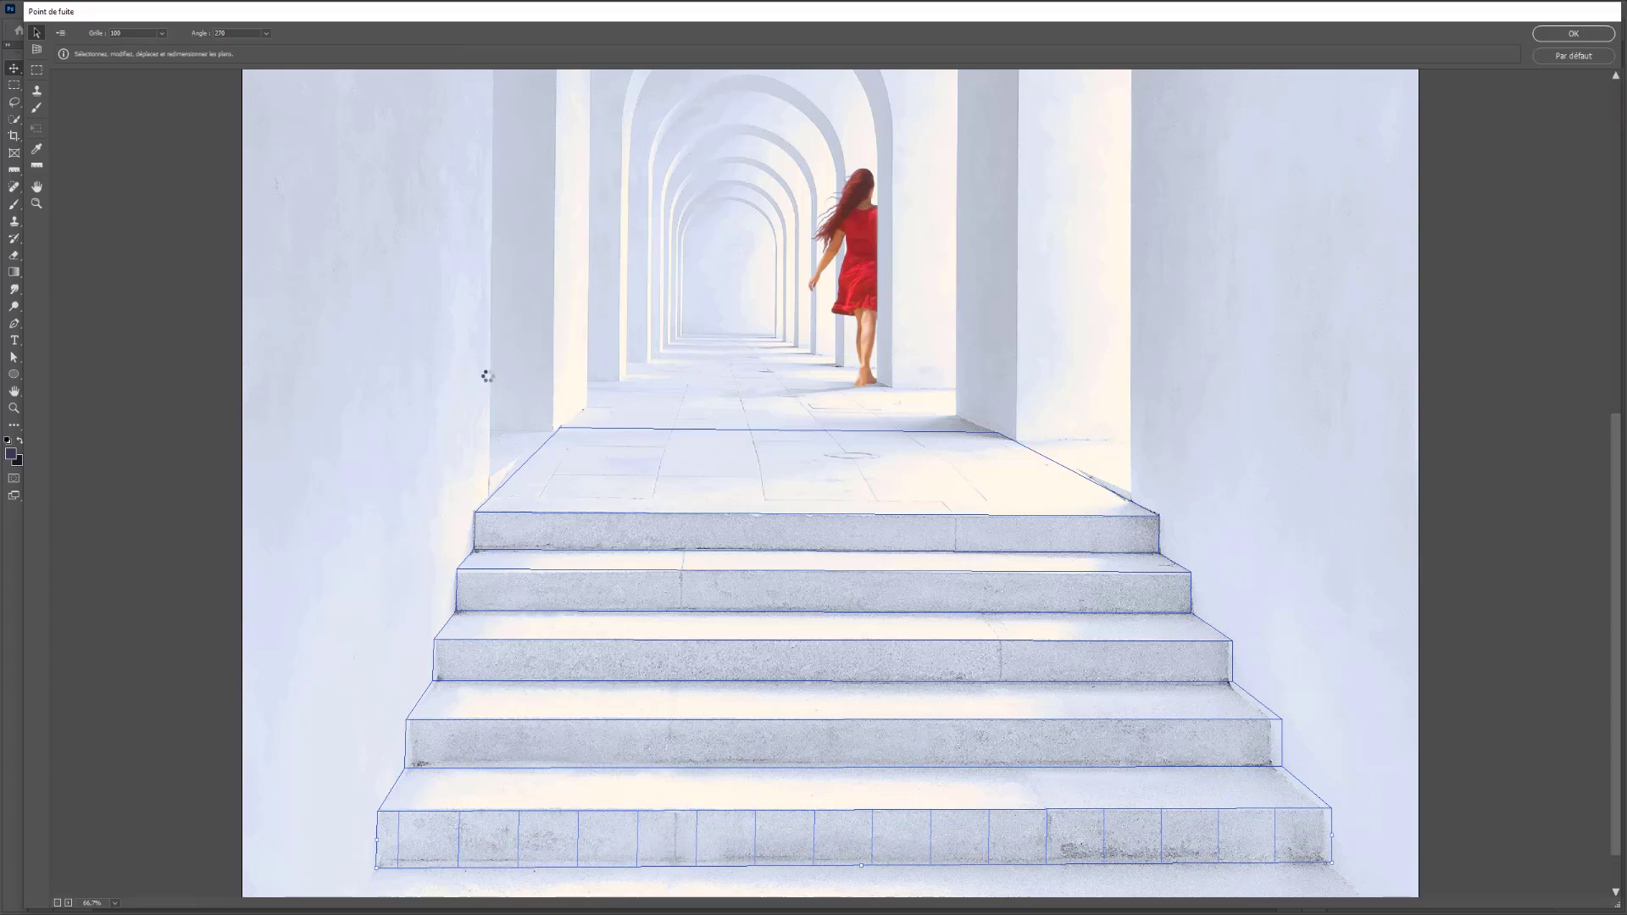
# Paste the marble into Vanishing Point and fit it onto the stair planes
pyautogui.hotkey('ctrl', 'v')
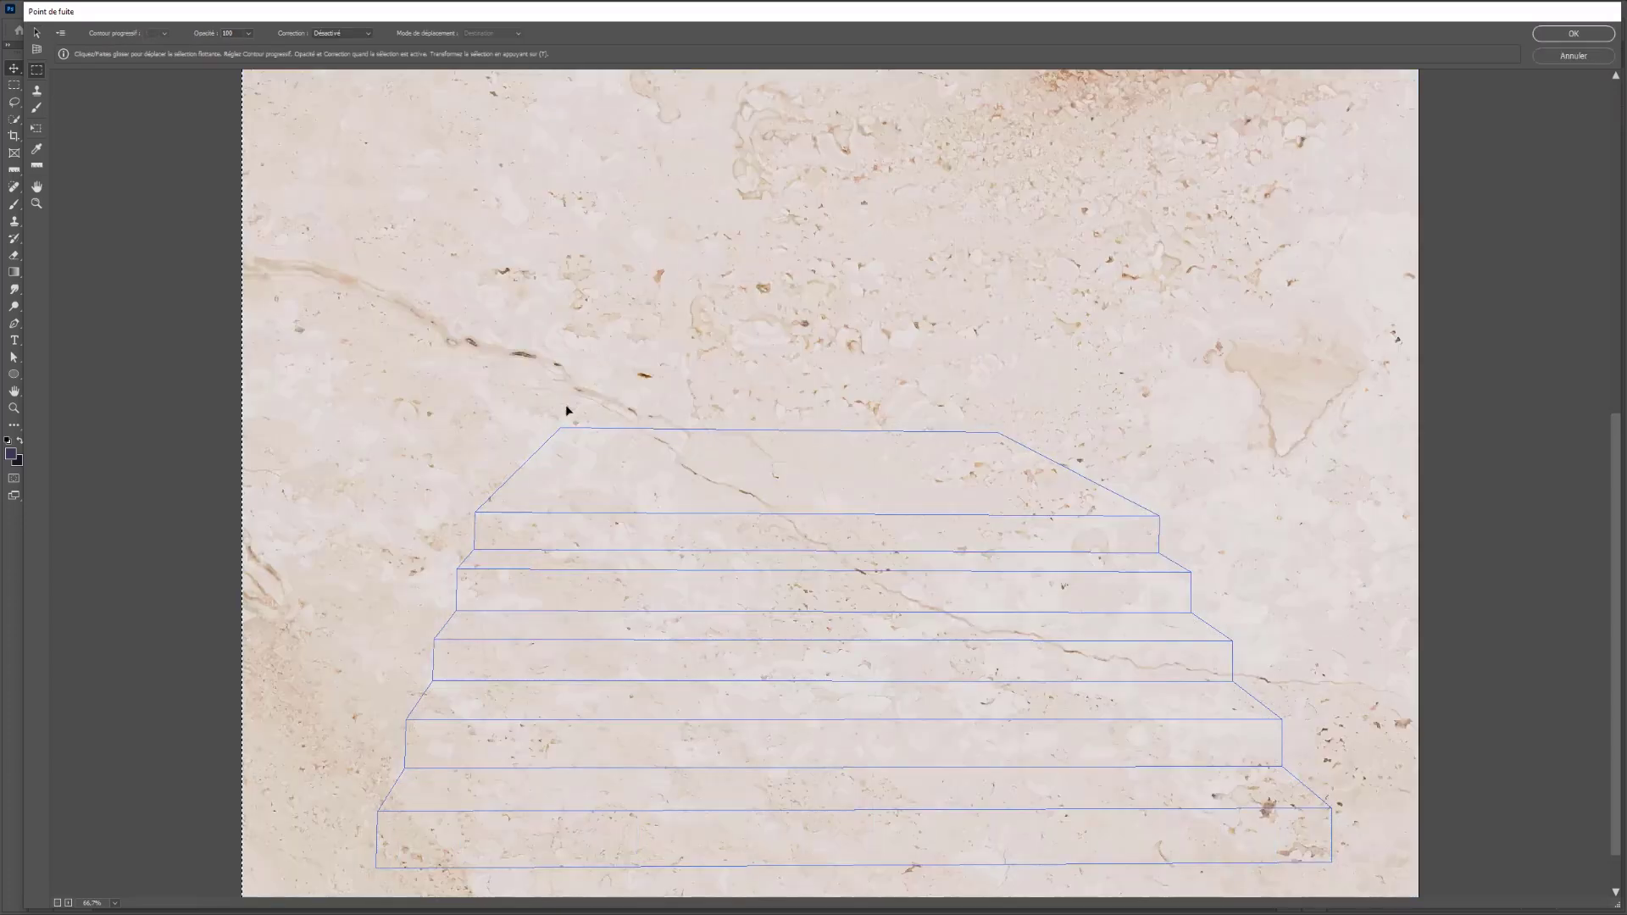
pyautogui.moveTo(632, 582); pyautogui.dragTo(744, 549)
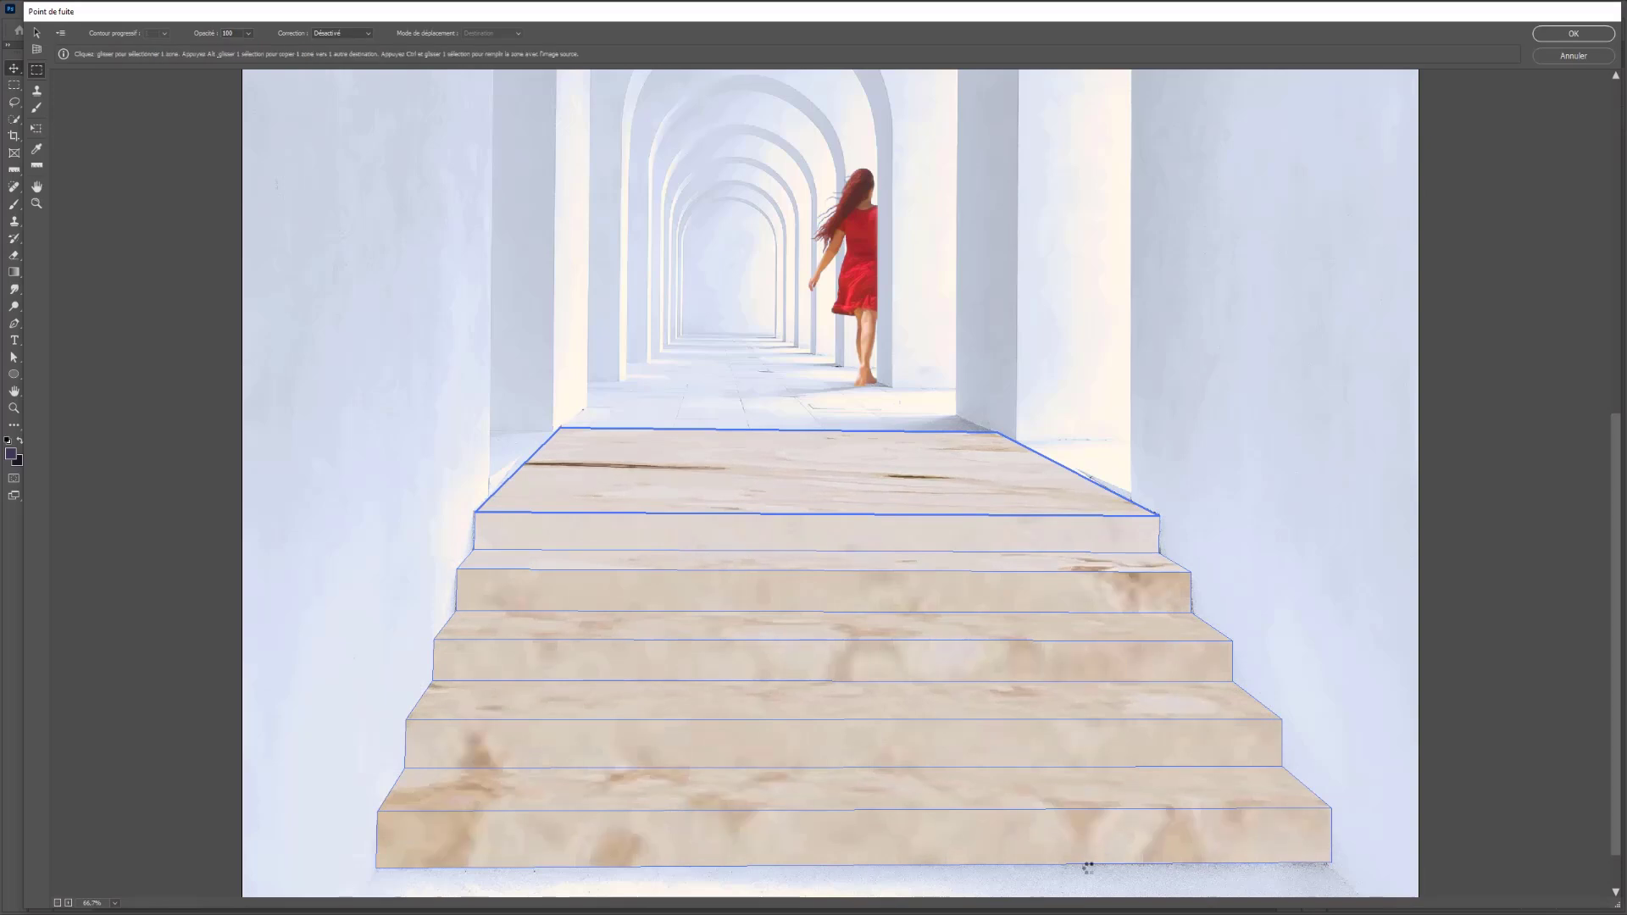
pyautogui.scroll(-2, 882, 511)
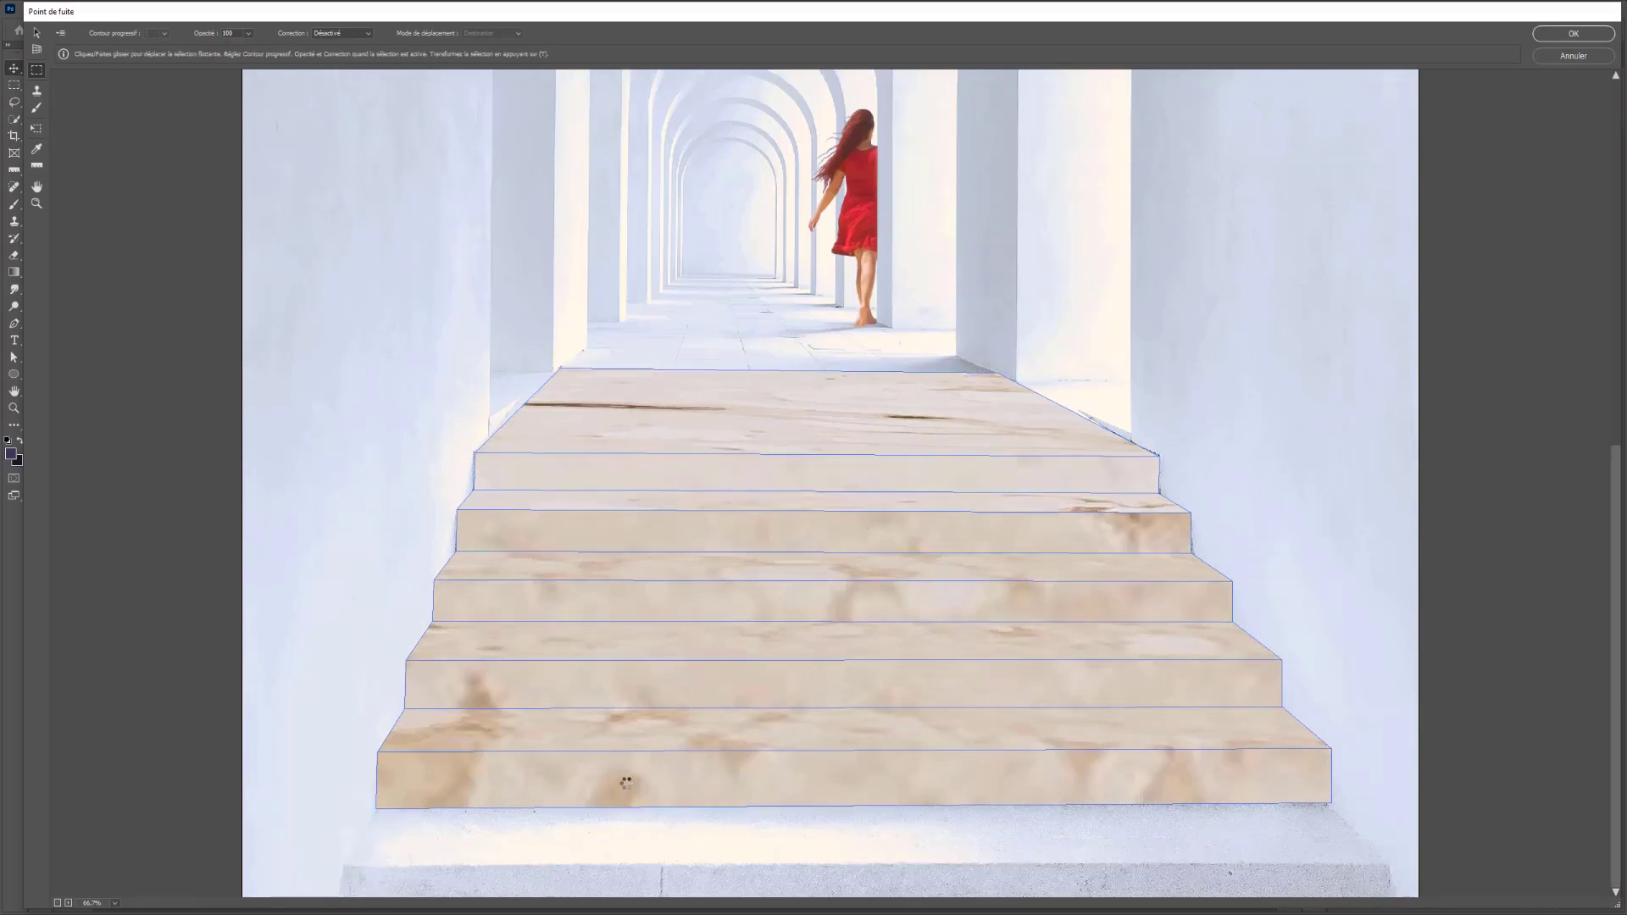
pyautogui.scroll(3, 627, 762)
pyautogui.keyDown('alt'); pyautogui.scroll(-1, 628, 762); pyautogui.keyUp('alt')
pyautogui.keyDown('alt'); pyautogui.scroll(-1, 629, 765); pyautogui.keyUp('alt')
pyautogui.keyDown('alt'); pyautogui.scroll(1, 632, 769); pyautogui.keyUp('alt')
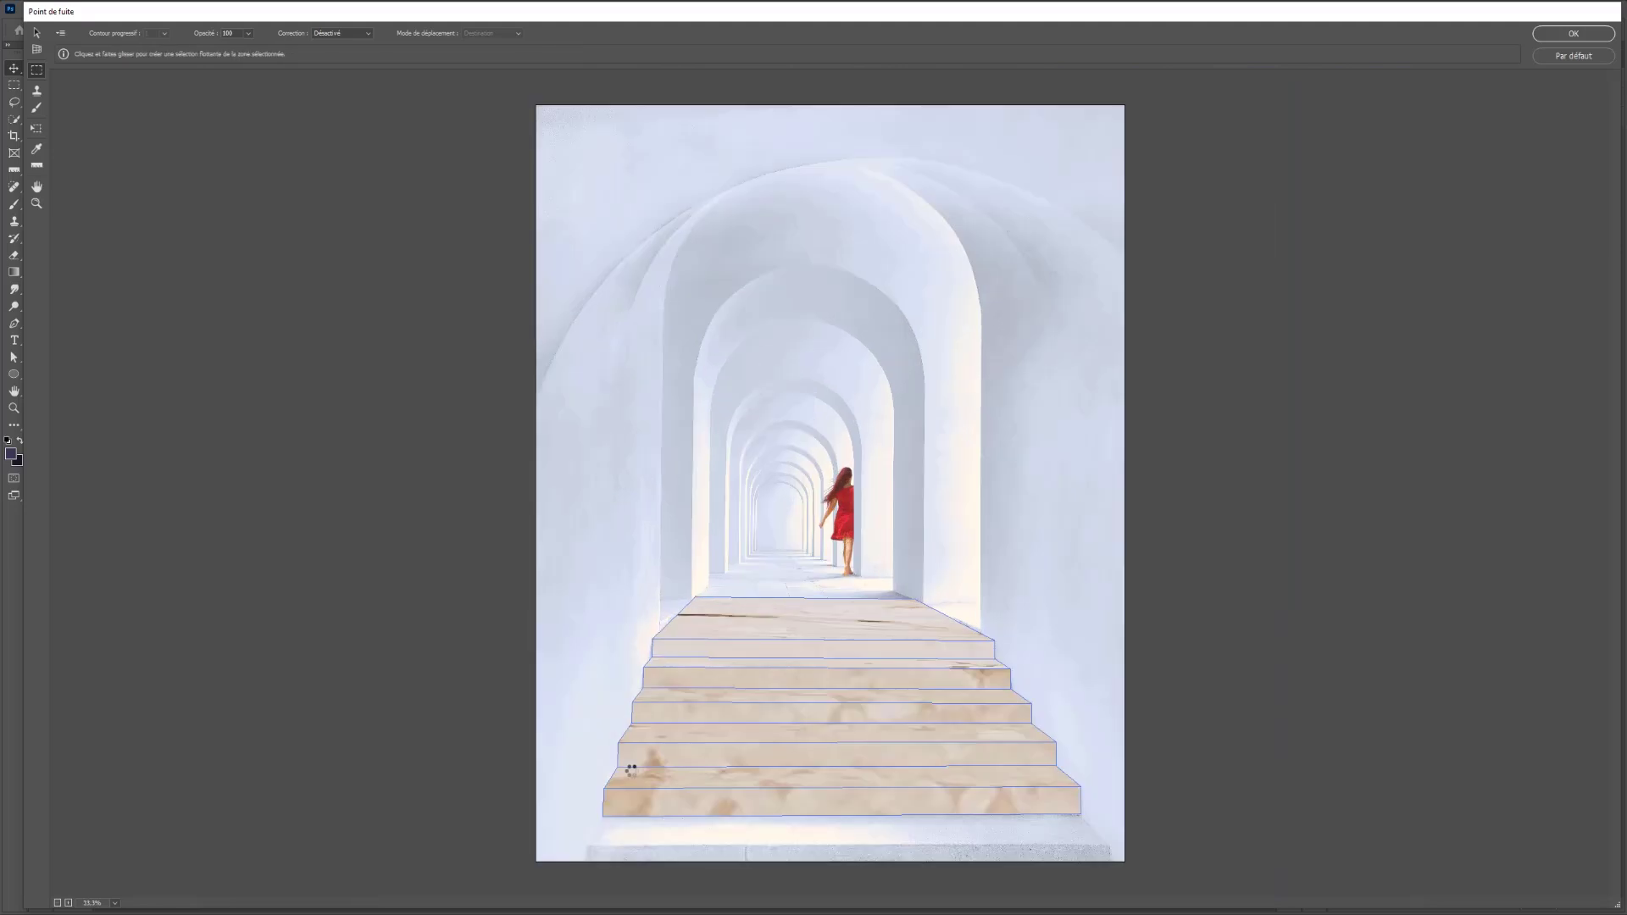
# Try horizontal and vertical flips on the marble, restore its orientation, and apply with OK
pyautogui.press('t')
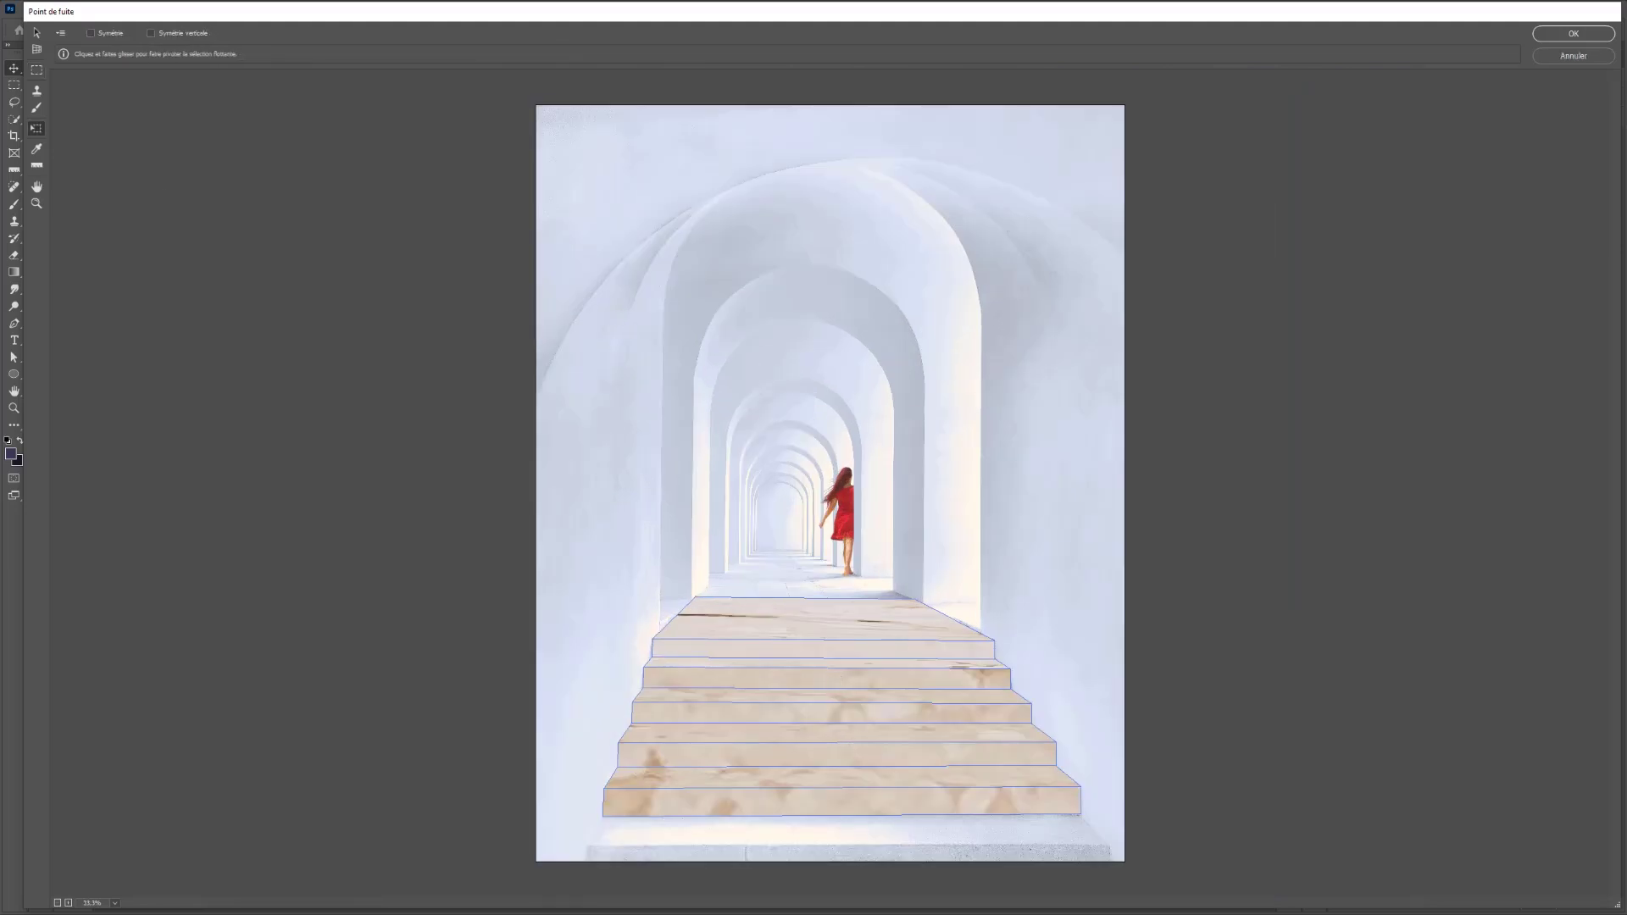
pyautogui.click(91, 34)
pyautogui.click(151, 33)
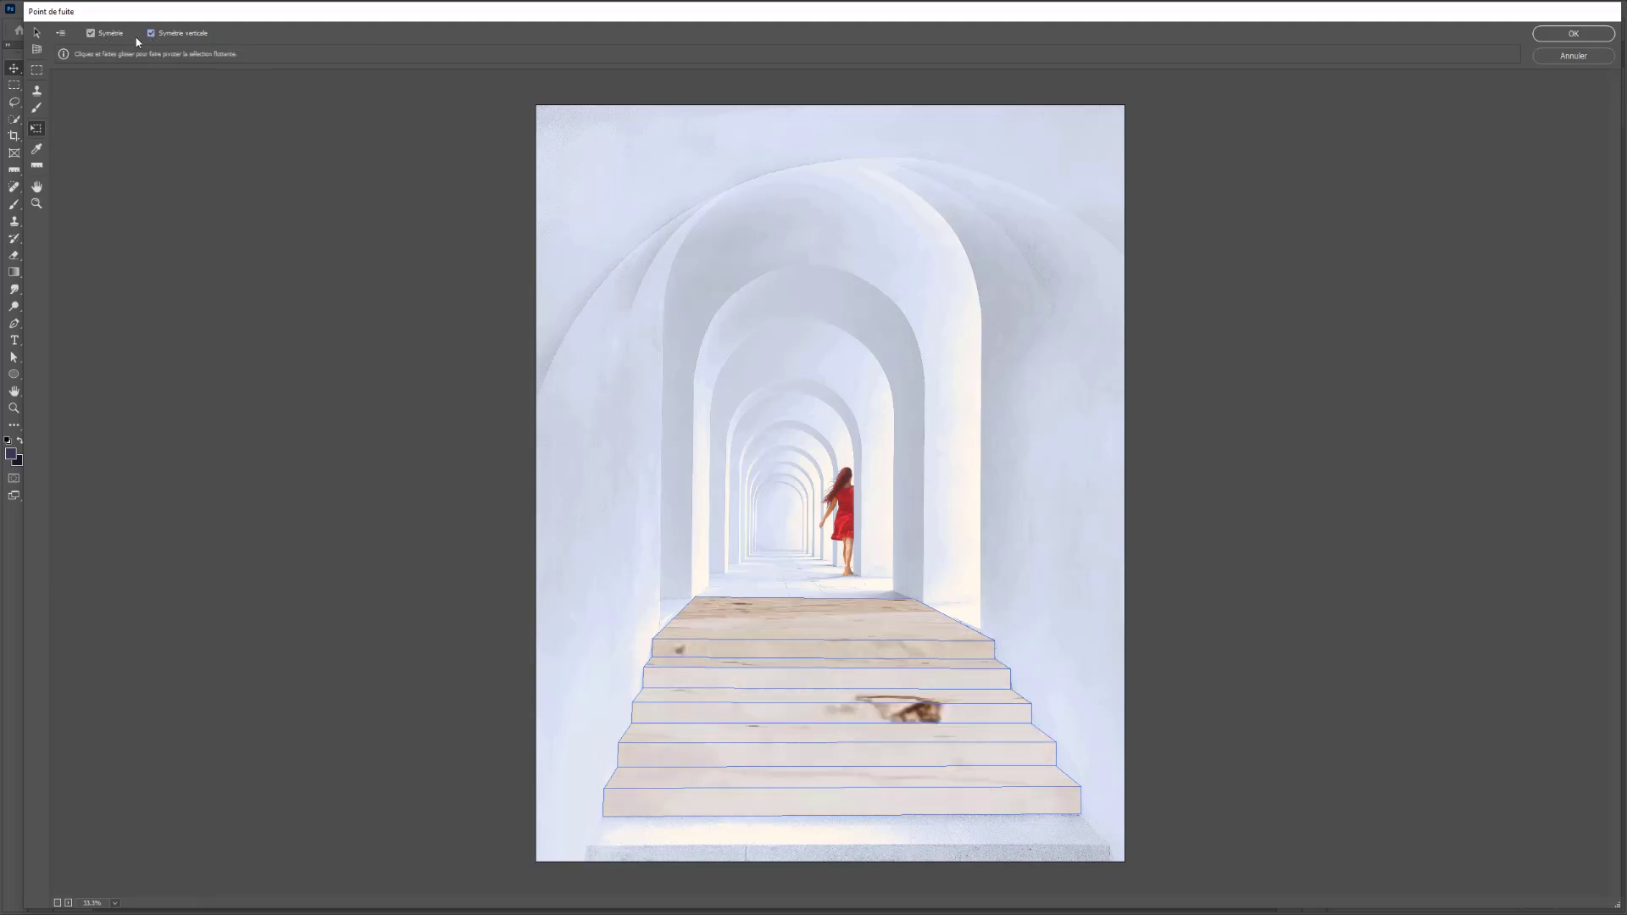
pyautogui.click(151, 33)
pyautogui.click(90, 33)
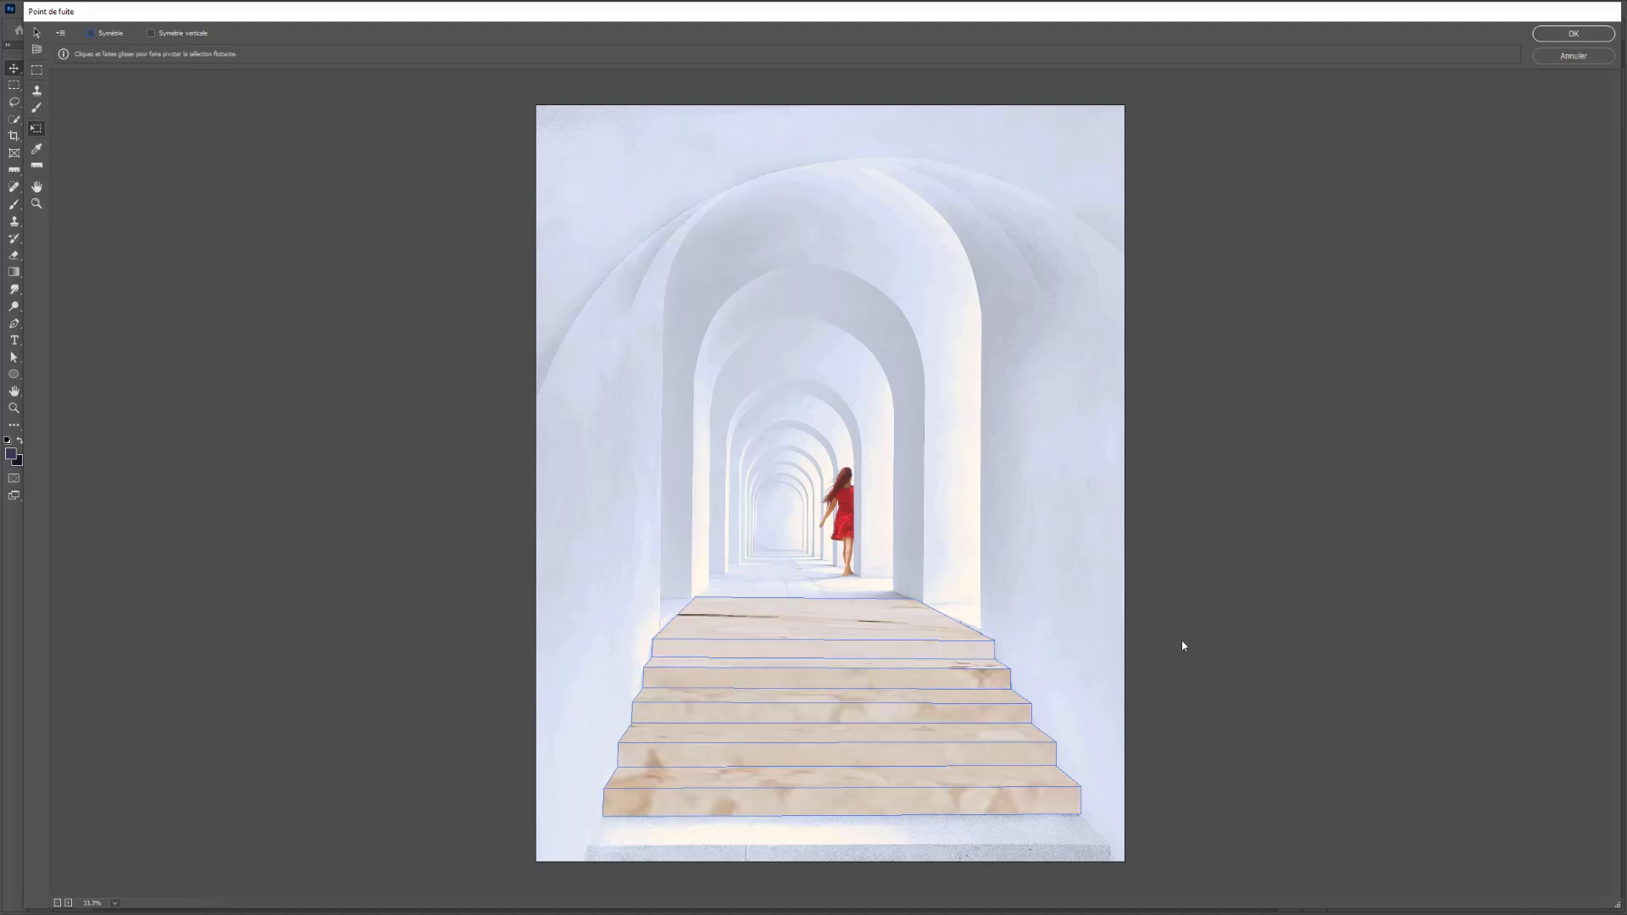
pyautogui.click(60, 33)
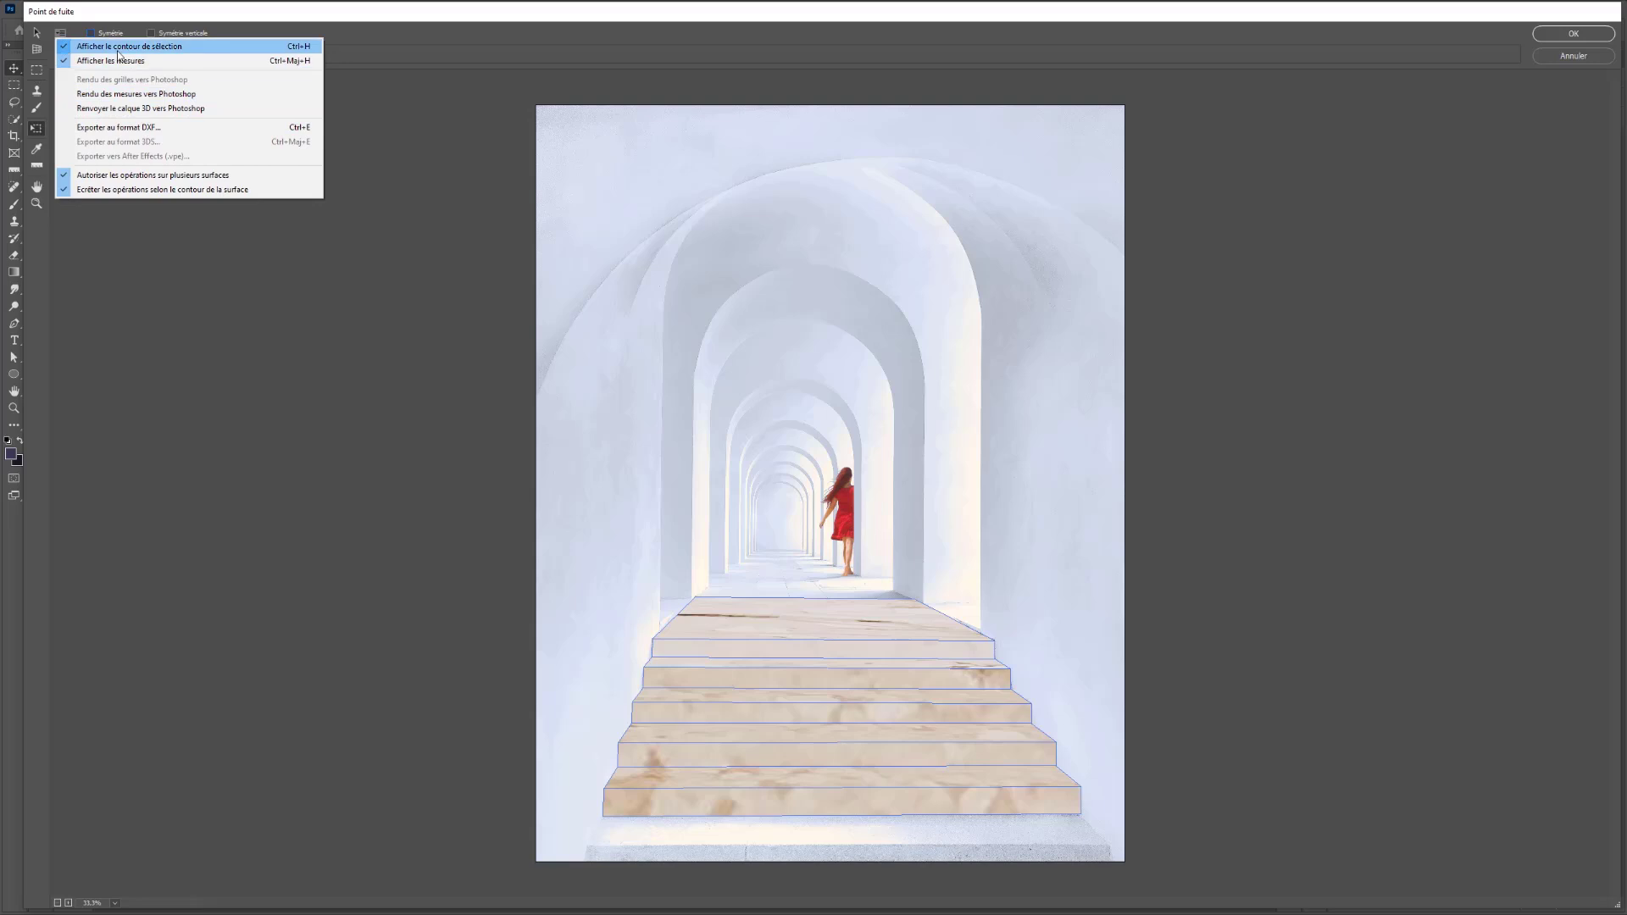
pyautogui.click(1570, 36)
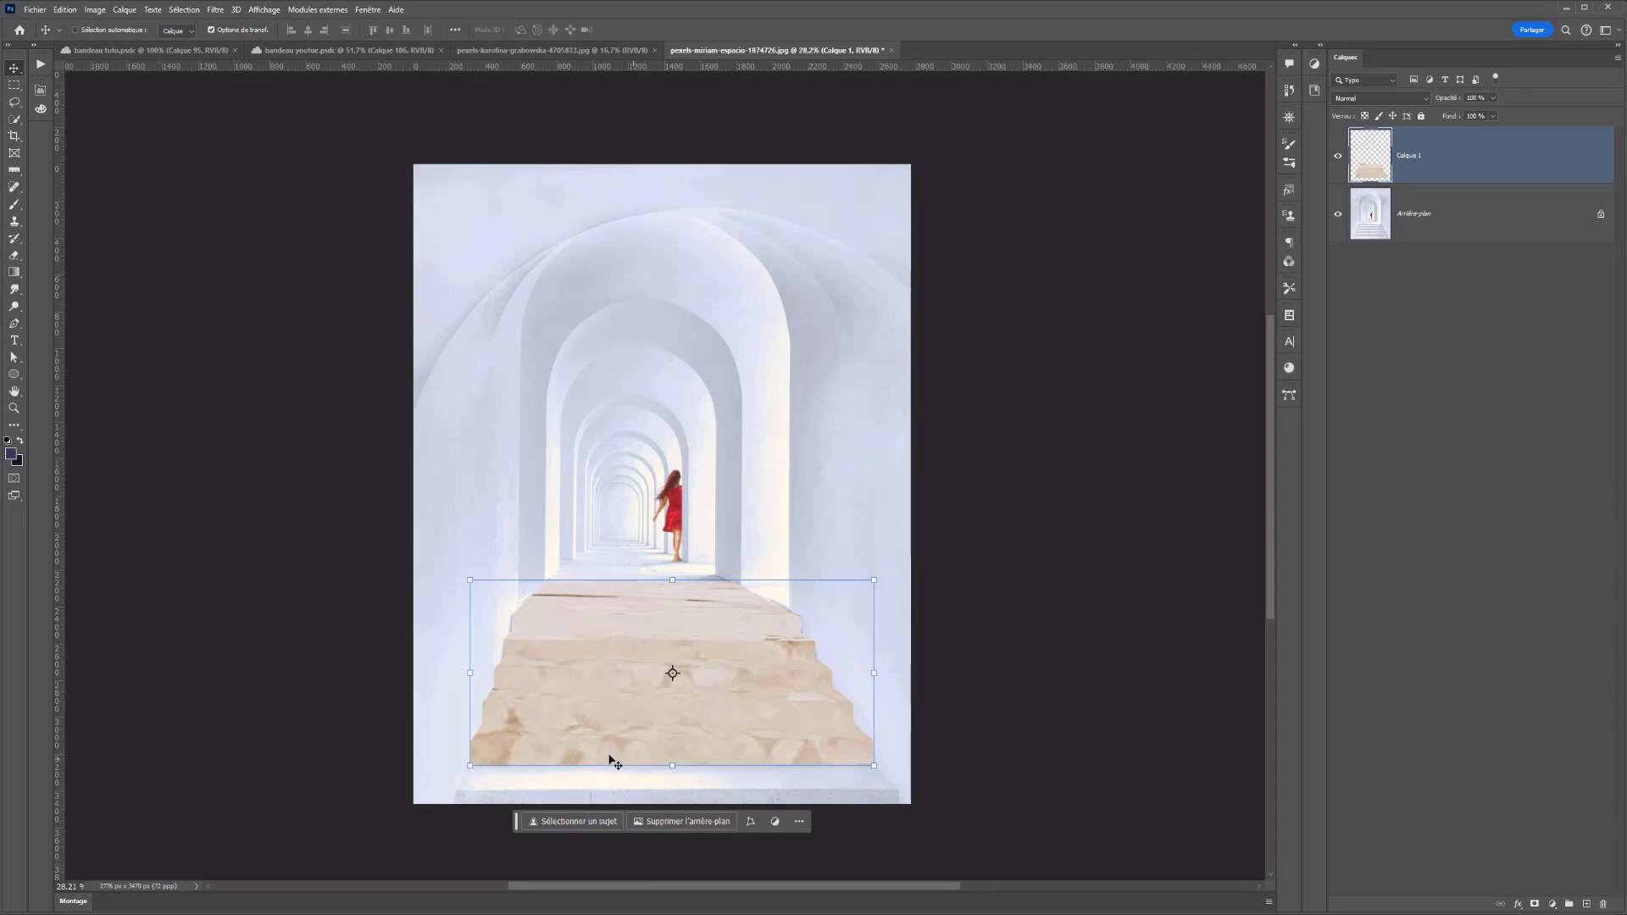
# Adjust Calque 1's Blend If sliders for Calque actif and Calque du dessous so bright steps show through
pyautogui.rightClick(1490, 146)
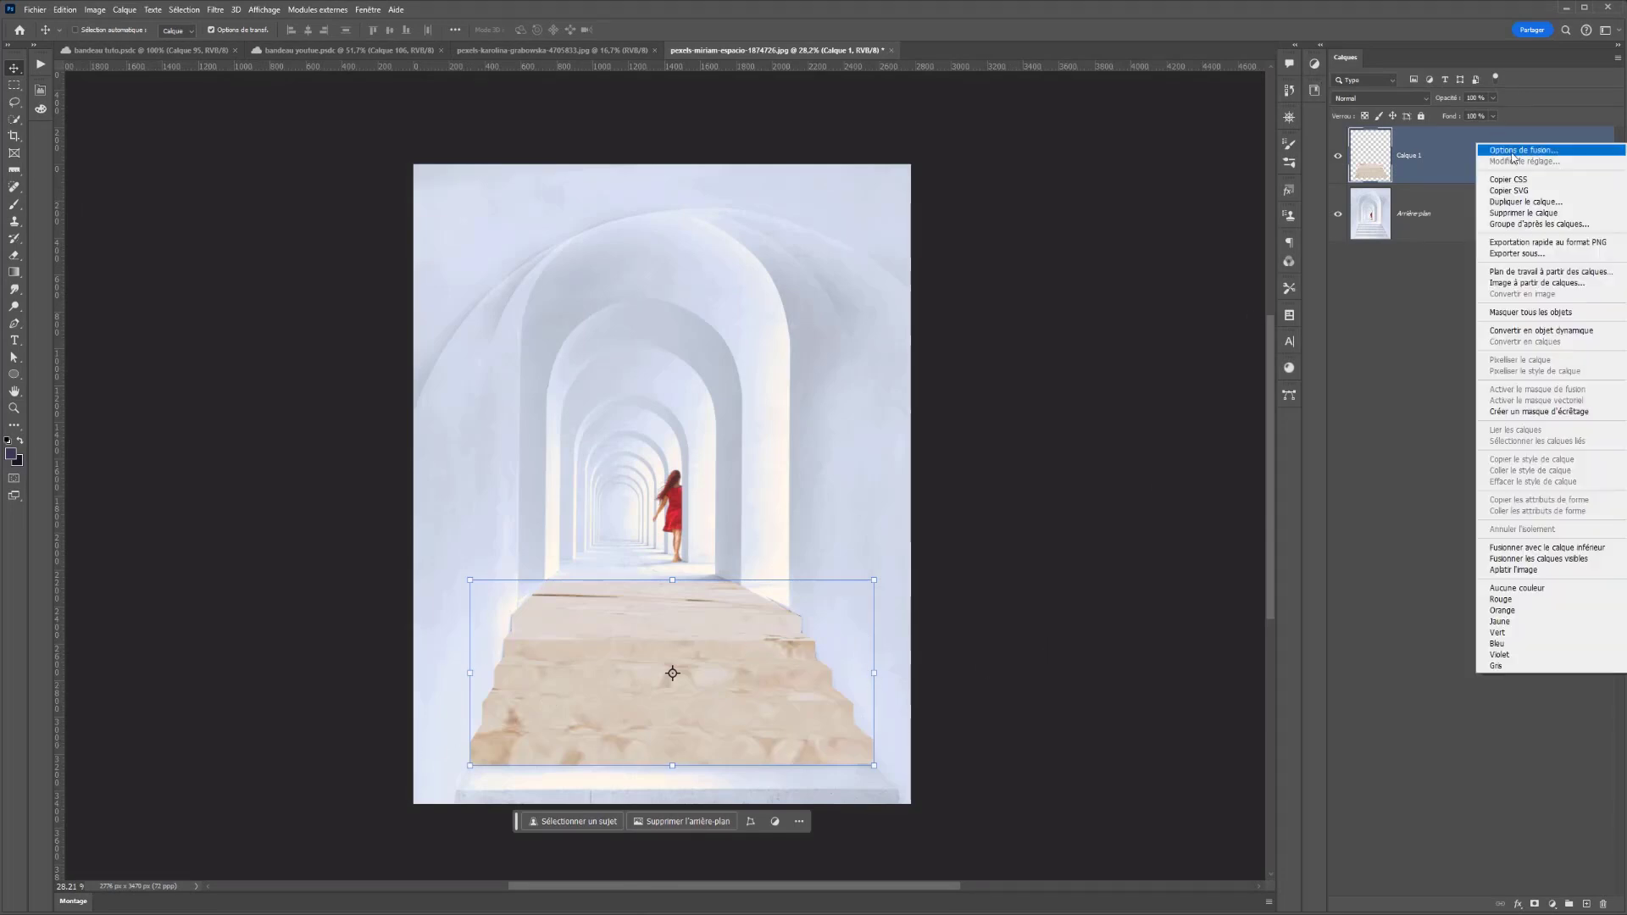
pyautogui.click(1517, 152)
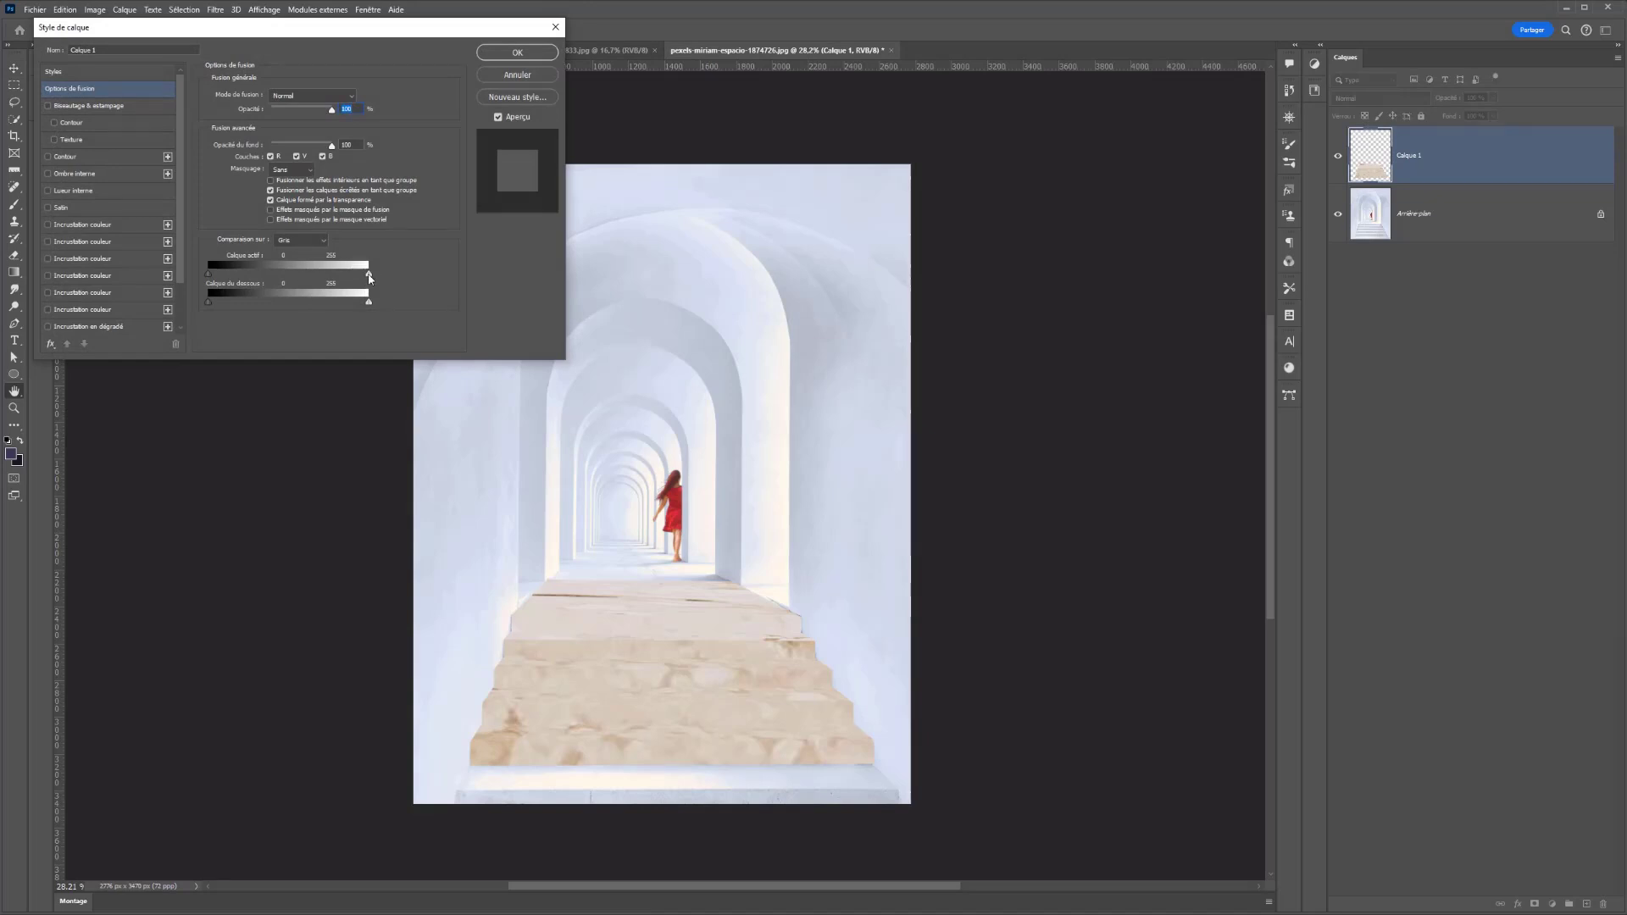
pyautogui.moveTo(346, 275); pyautogui.dragTo(387, 268)
pyautogui.moveTo(352, 280)
pyautogui.mouseDown()
pyautogui.moveTo(321, 276)
pyautogui.moveTo(337, 275)
pyautogui.mouseUp()
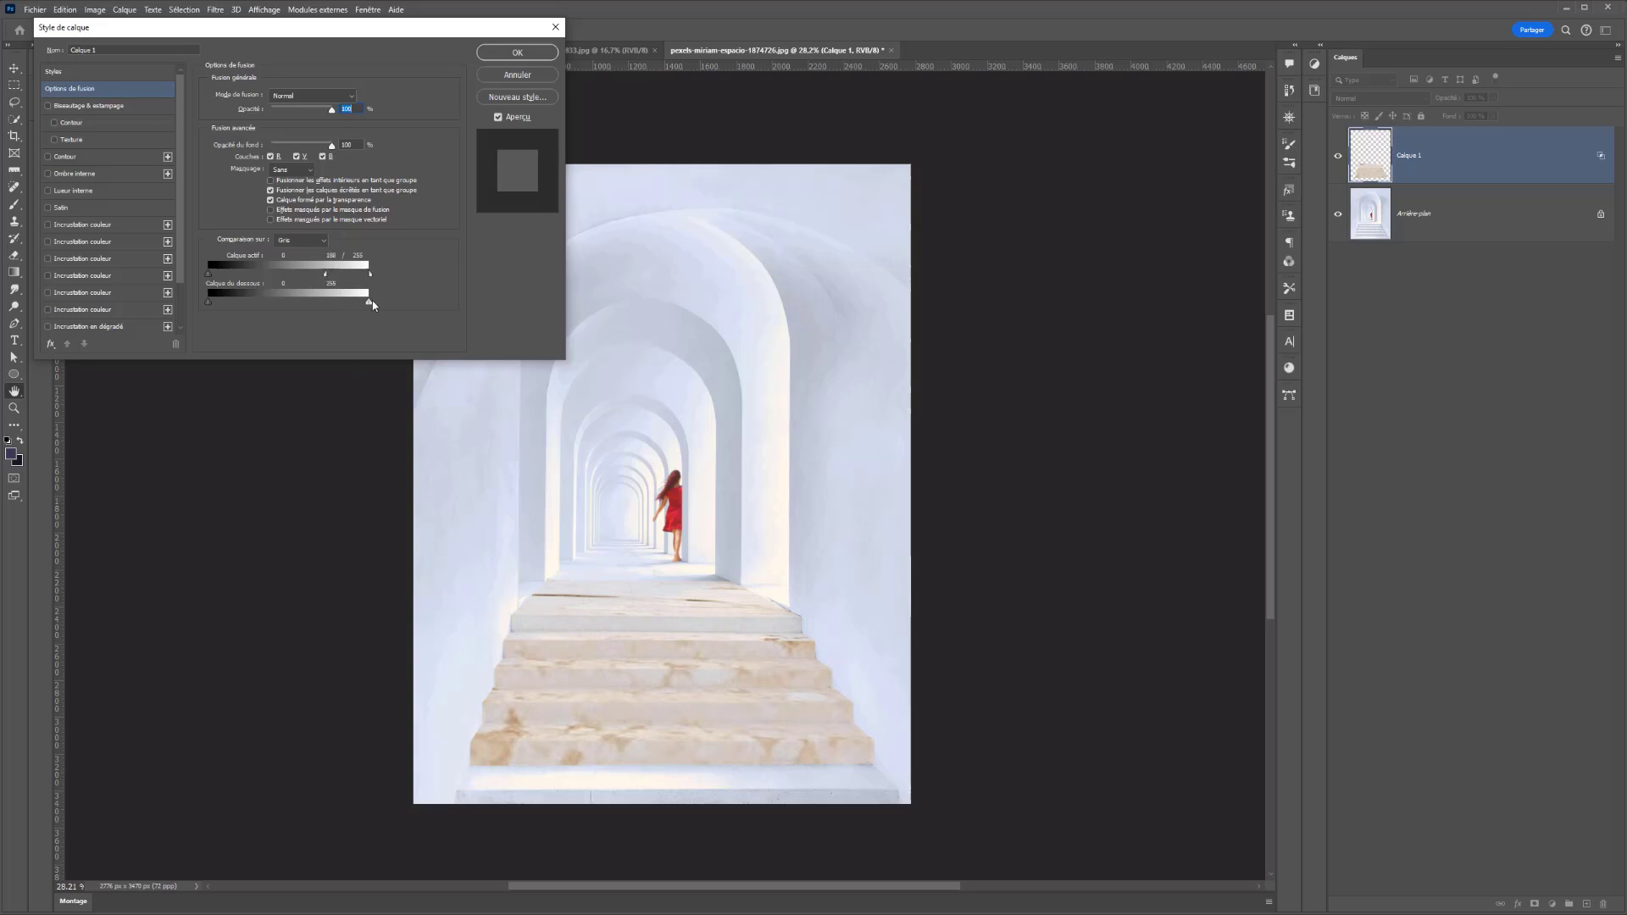
pyautogui.moveTo(365, 302); pyautogui.dragTo(356, 298)
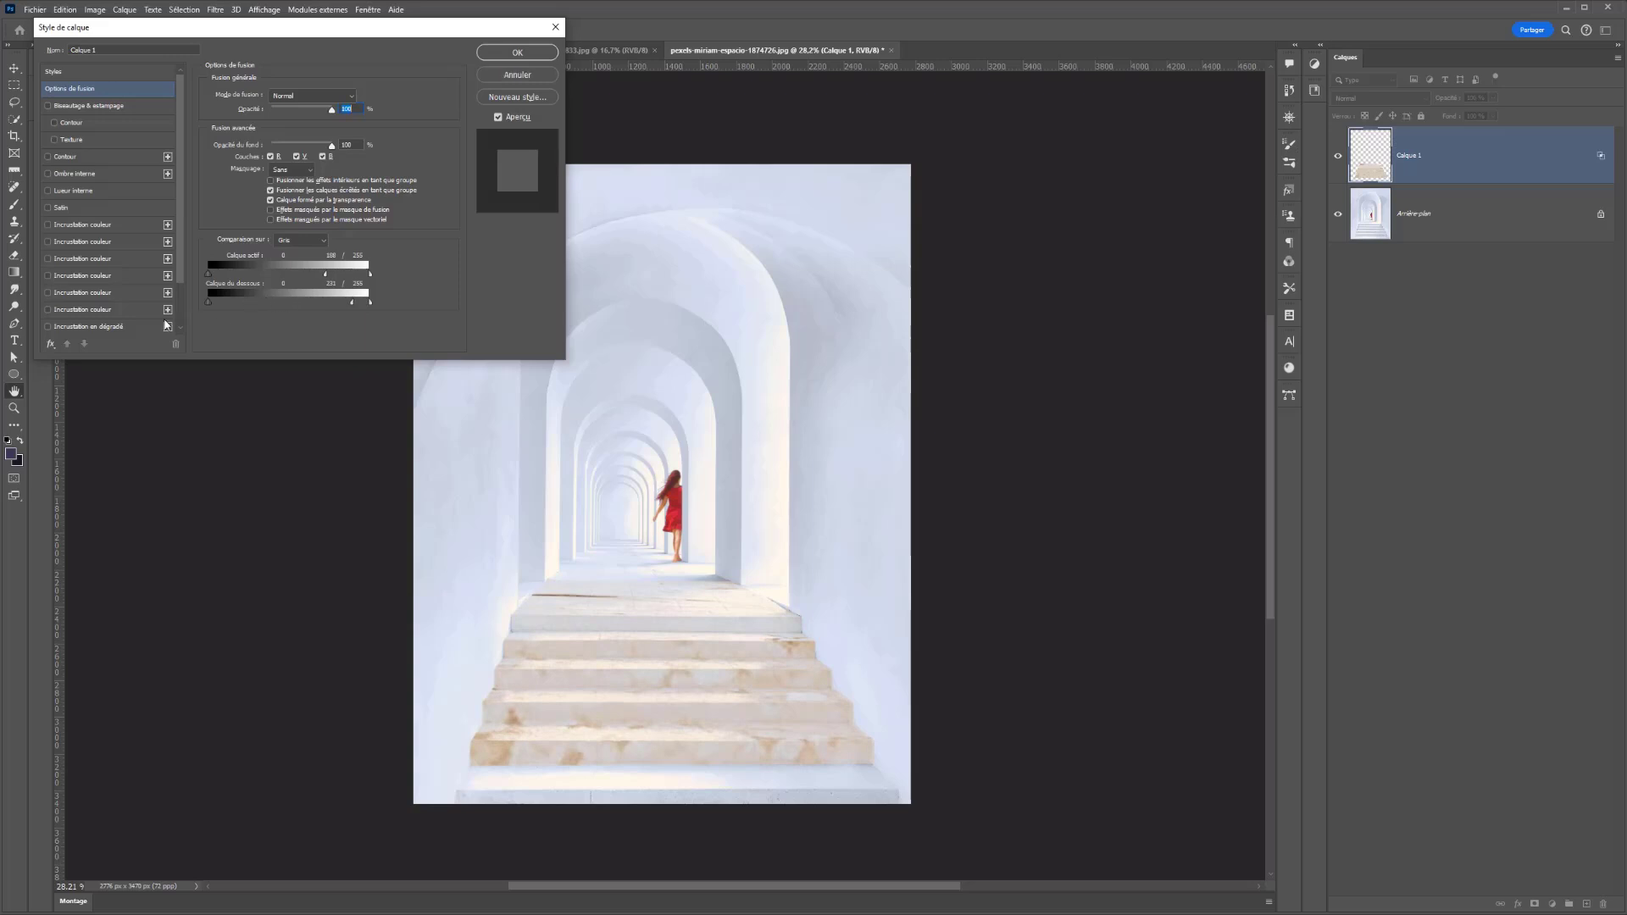
pyautogui.click(516, 56)
pyautogui.press('v')
pyautogui.scroll(5, 708, 685)
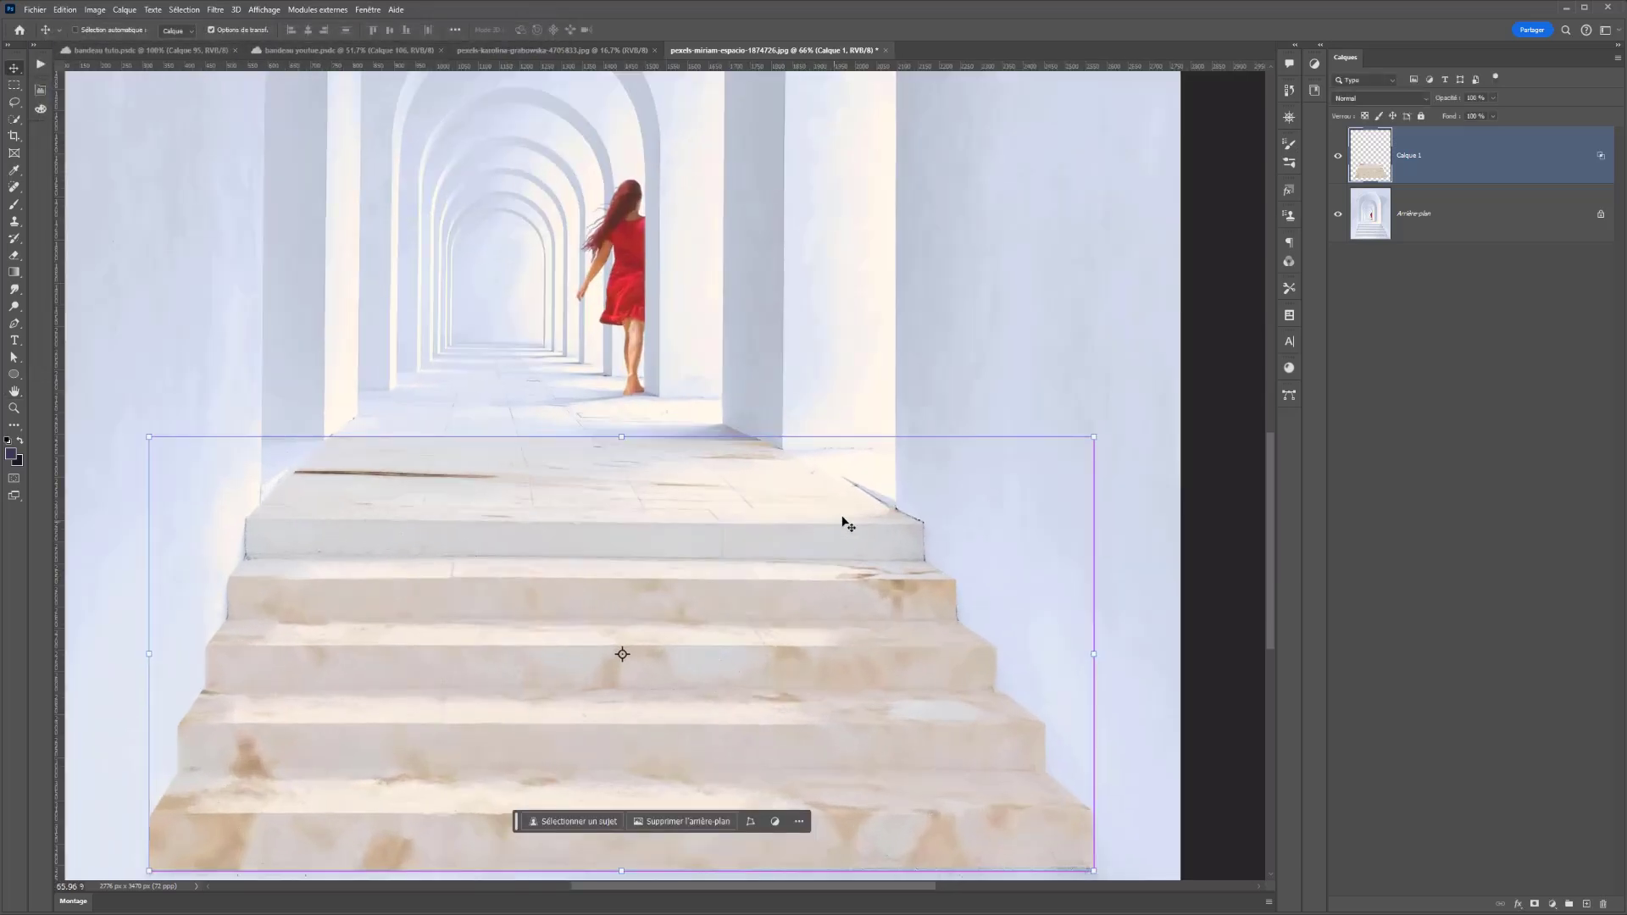
# Add a Niveaux layer clipped to Calque 1 with midtones set to 0.86
pyautogui.click(1553, 904)
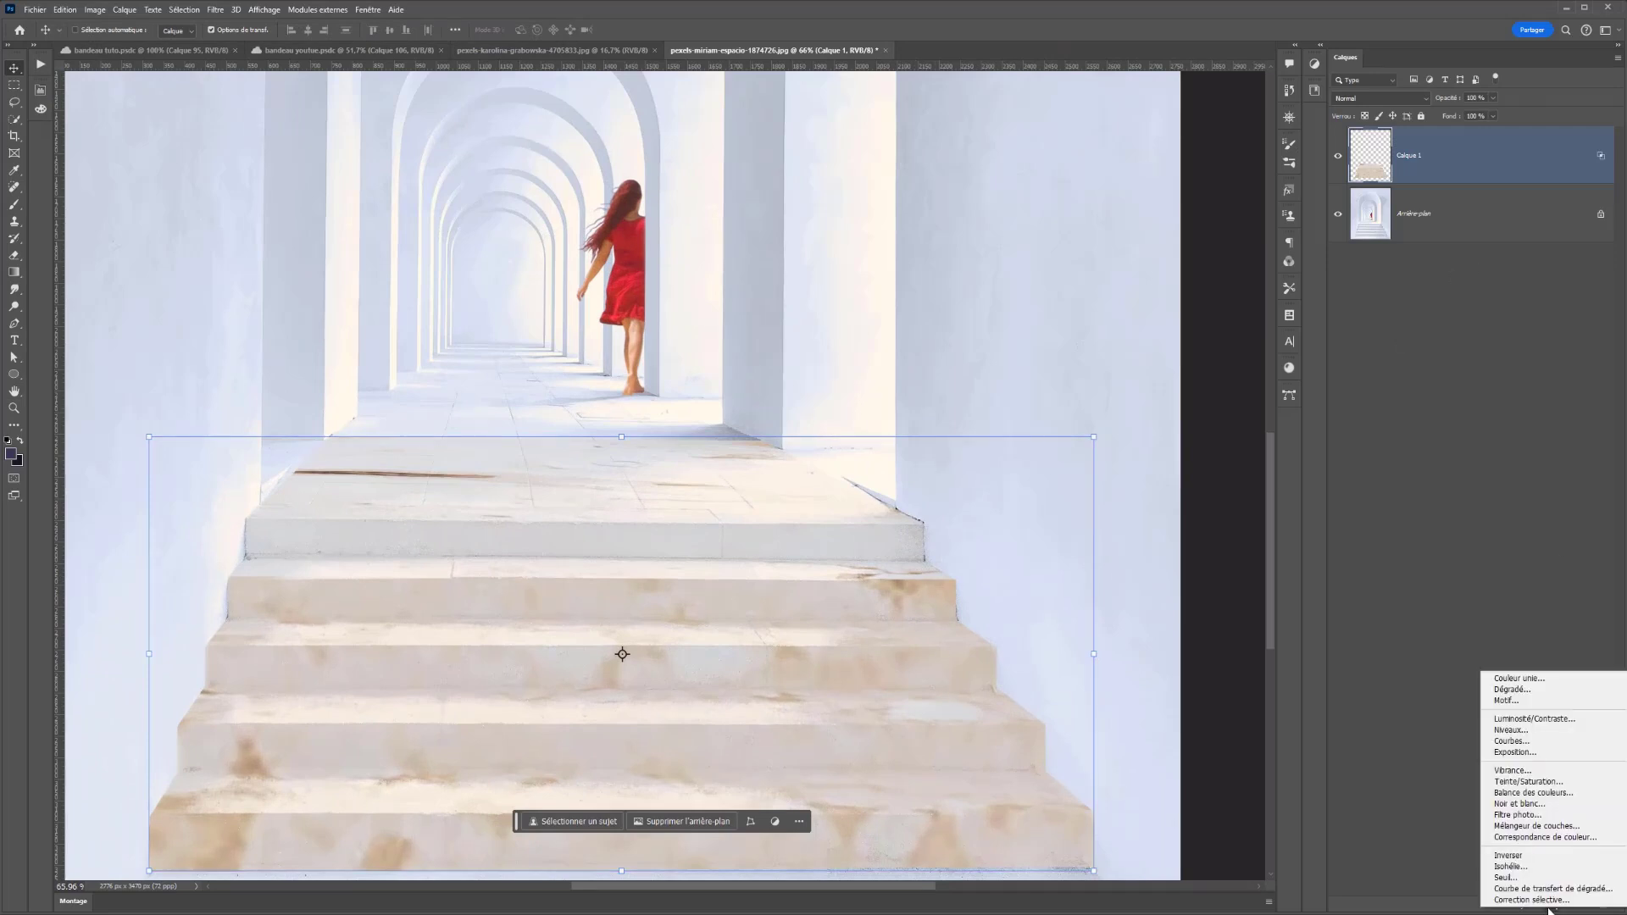
pyautogui.click(1512, 729)
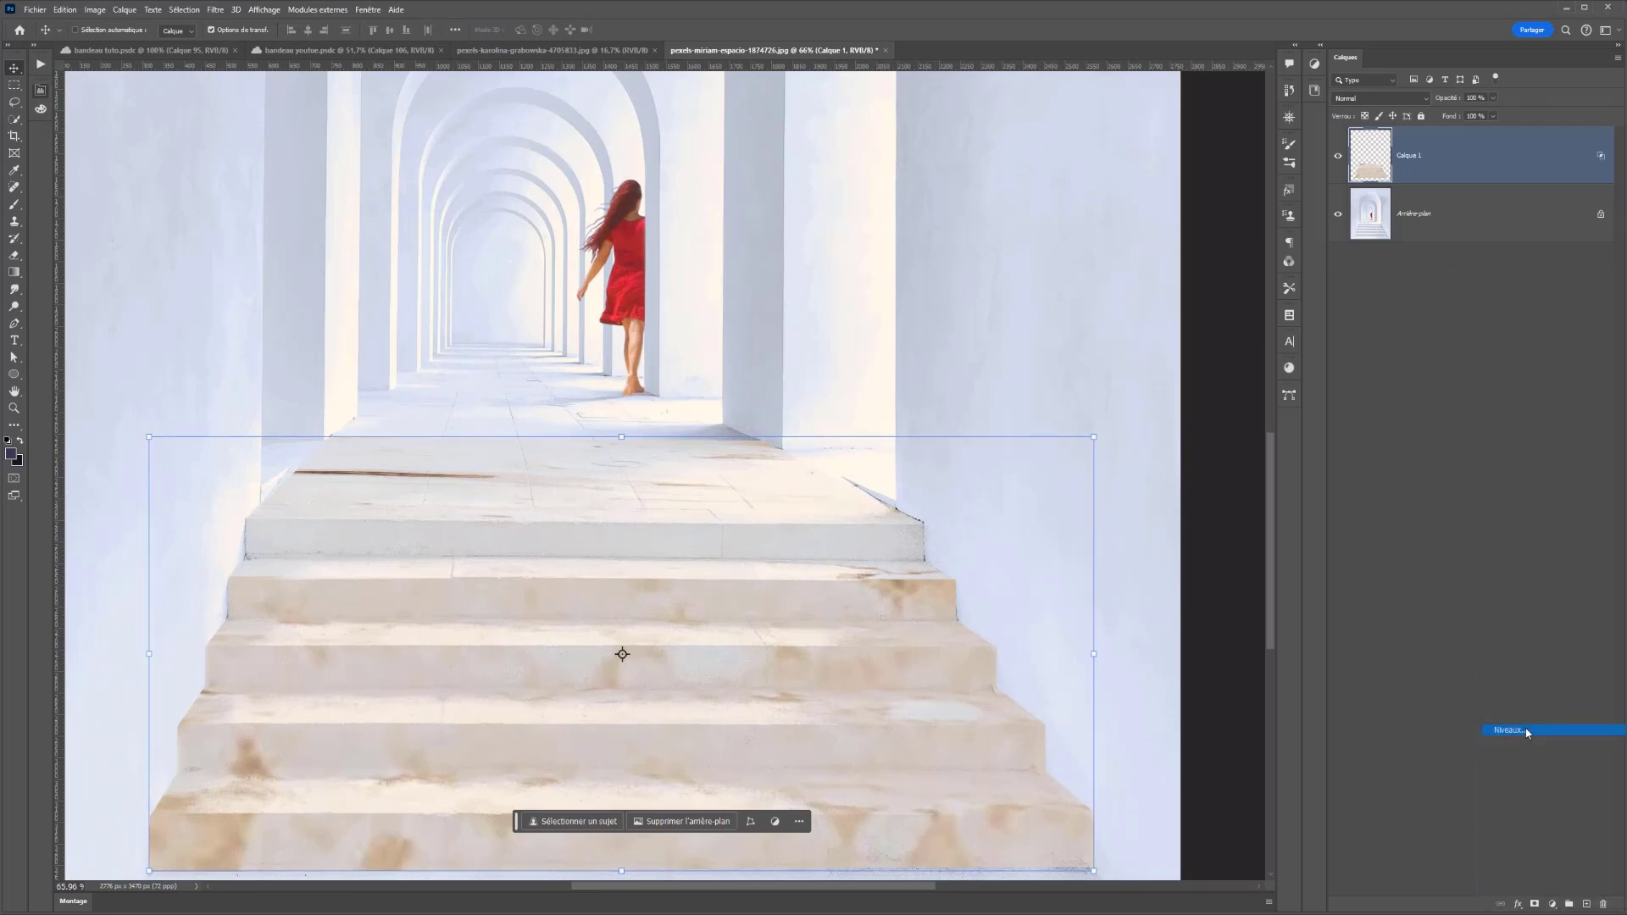
pyautogui.click(138, 588)
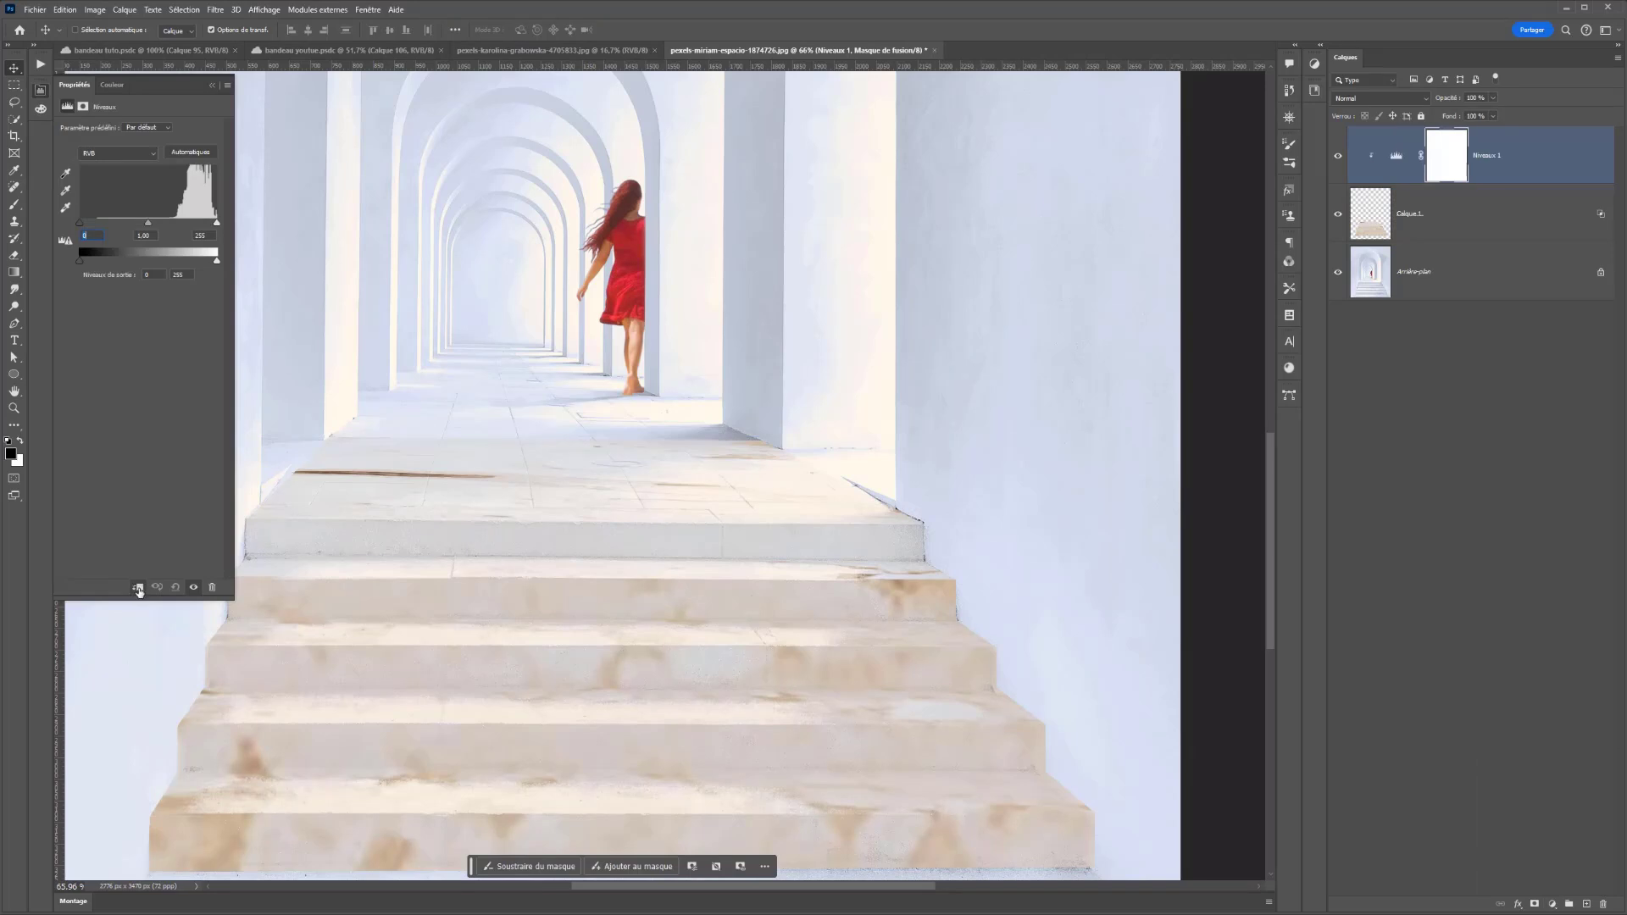
pyautogui.moveTo(148, 228); pyautogui.dragTo(153, 239)
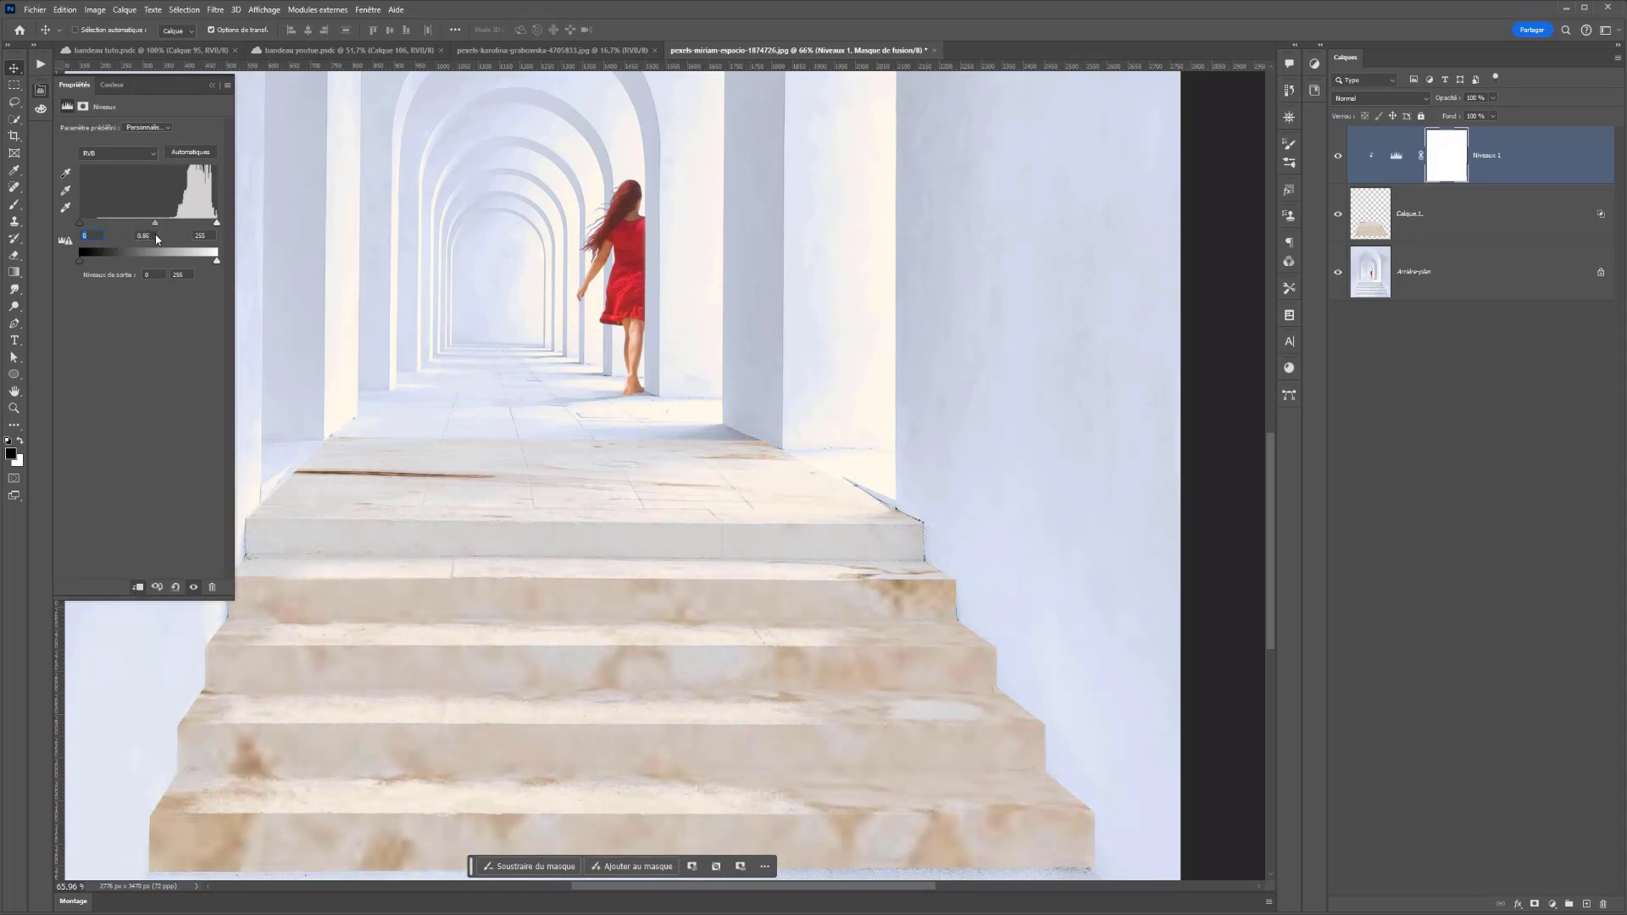
pyautogui.moveTo(216, 225); pyautogui.dragTo(230, 227)
pyautogui.scroll(-3, 703, 475)
pyautogui.scroll(-2, 700, 490)
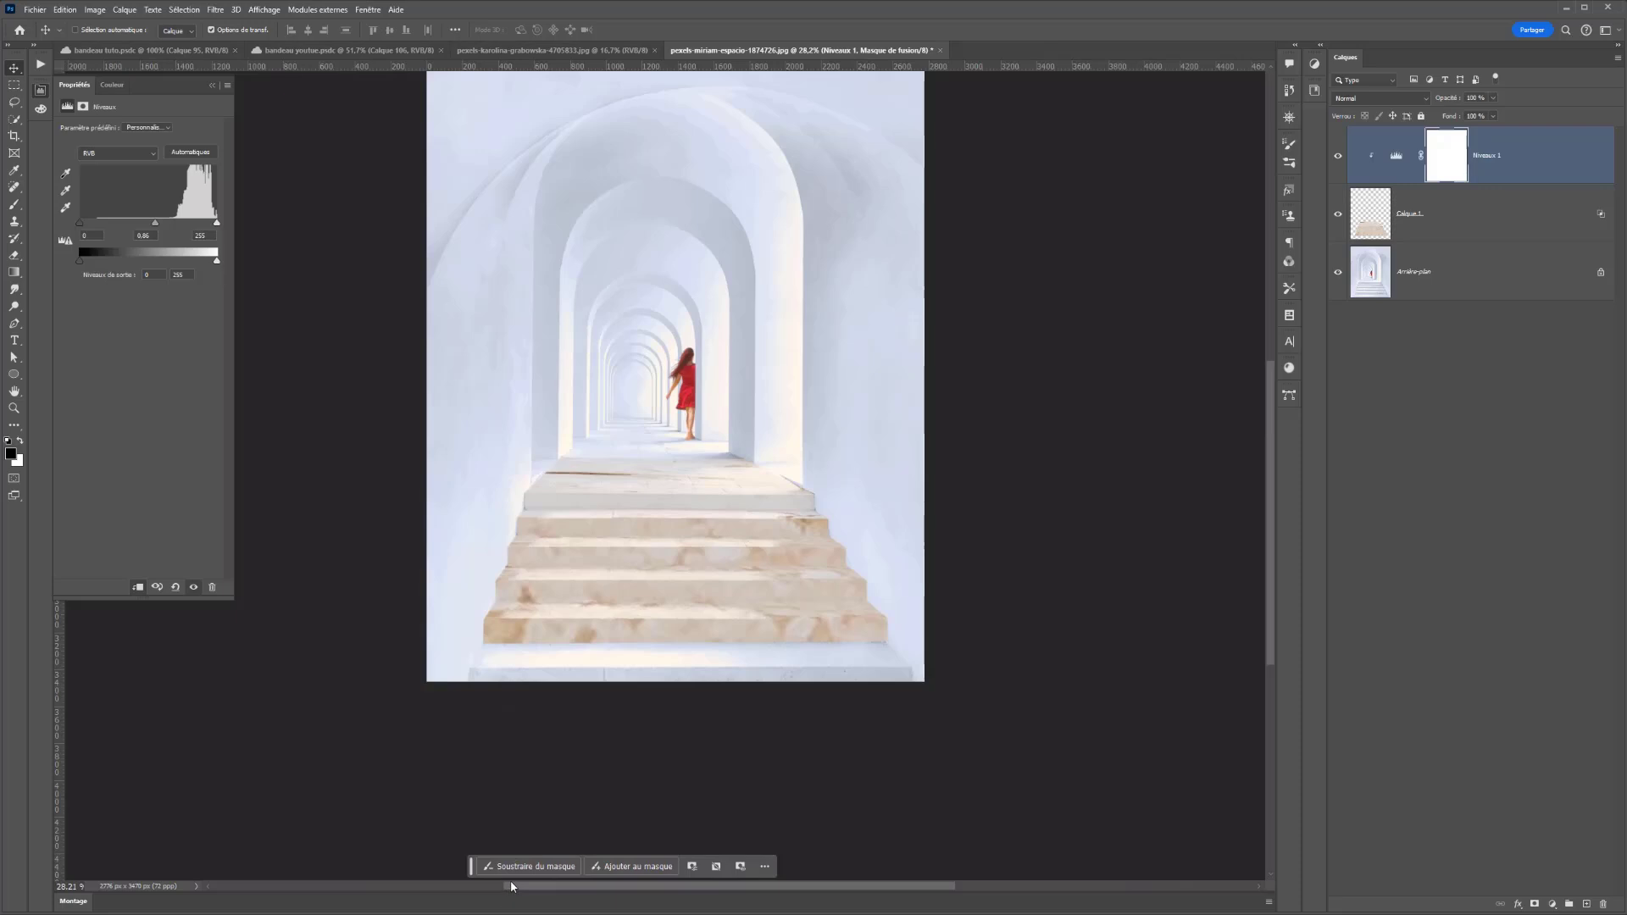
# Add a layer mask to the marble layer, Calque 1
pyautogui.hotkey('alt', '[')
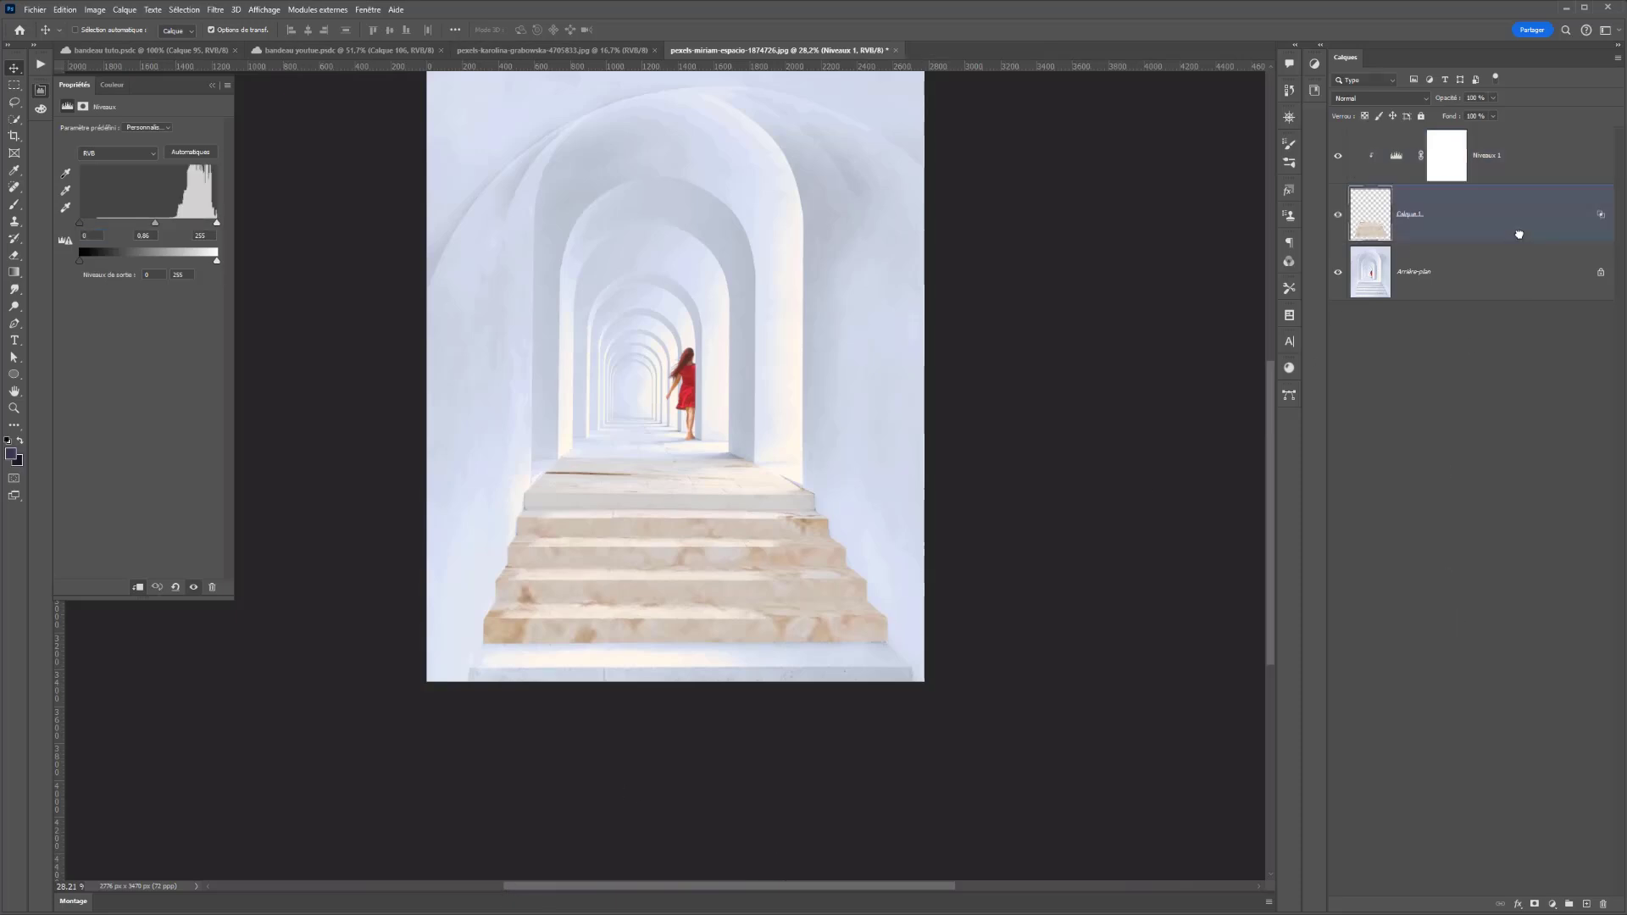
pyautogui.click(1535, 905)
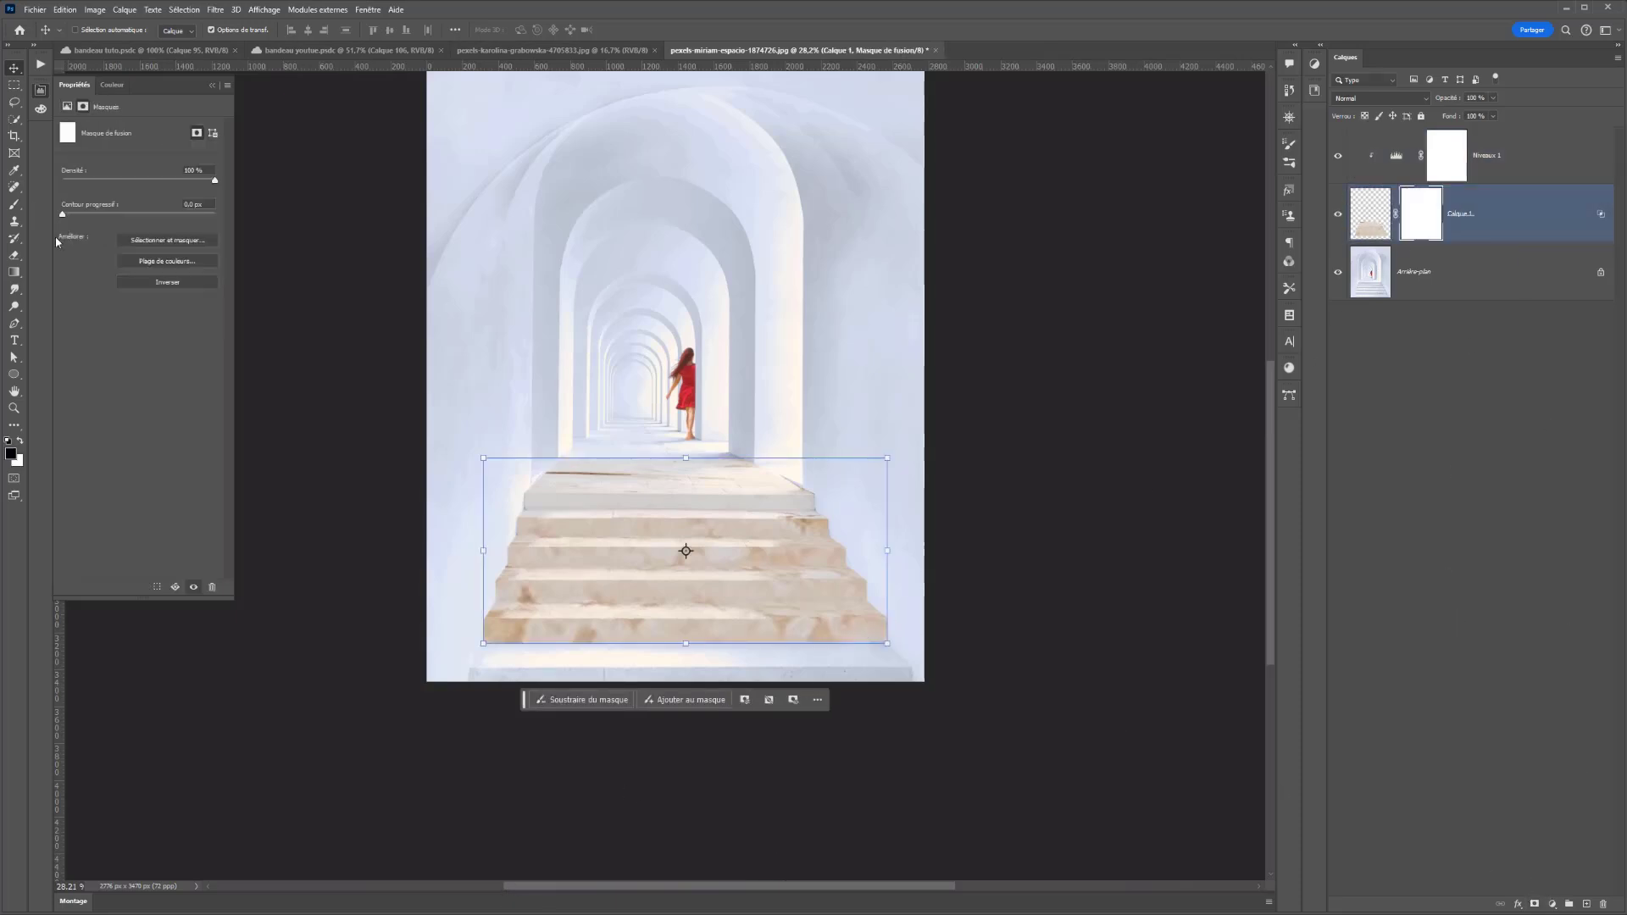
pyautogui.click(15, 205)
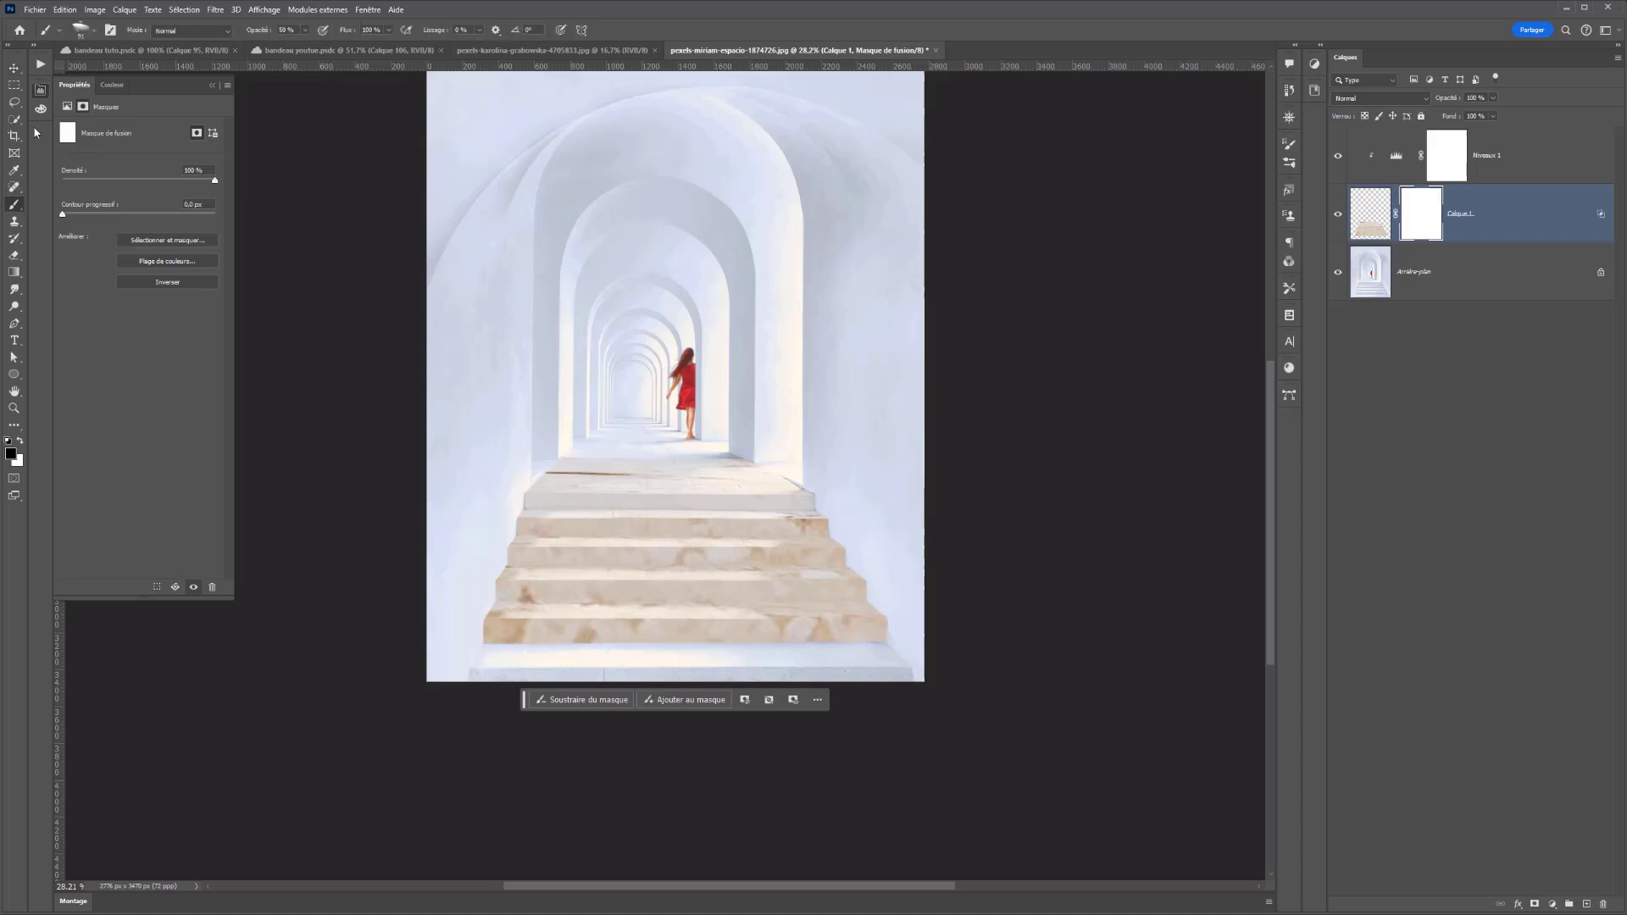
# Fill a rectangle over the top landing with black on the mask, hiding the marble there
pyautogui.click(14, 85)
pyautogui.moveTo(511, 410); pyautogui.dragTo(883, 492)
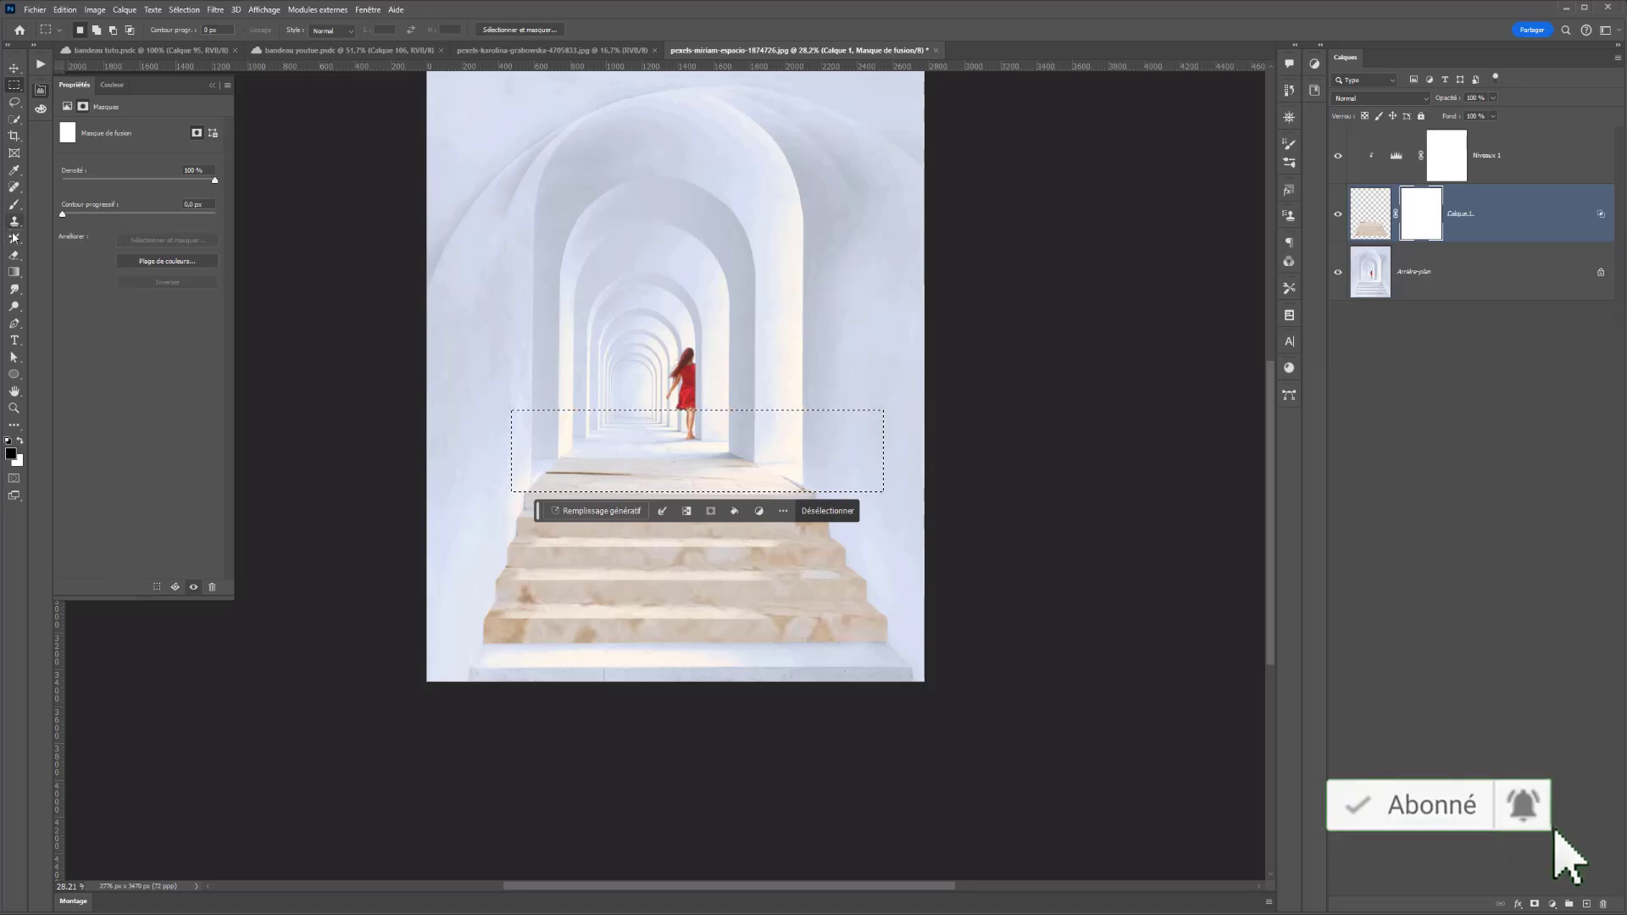
pyautogui.click(20, 440)
pyautogui.press('Delete')
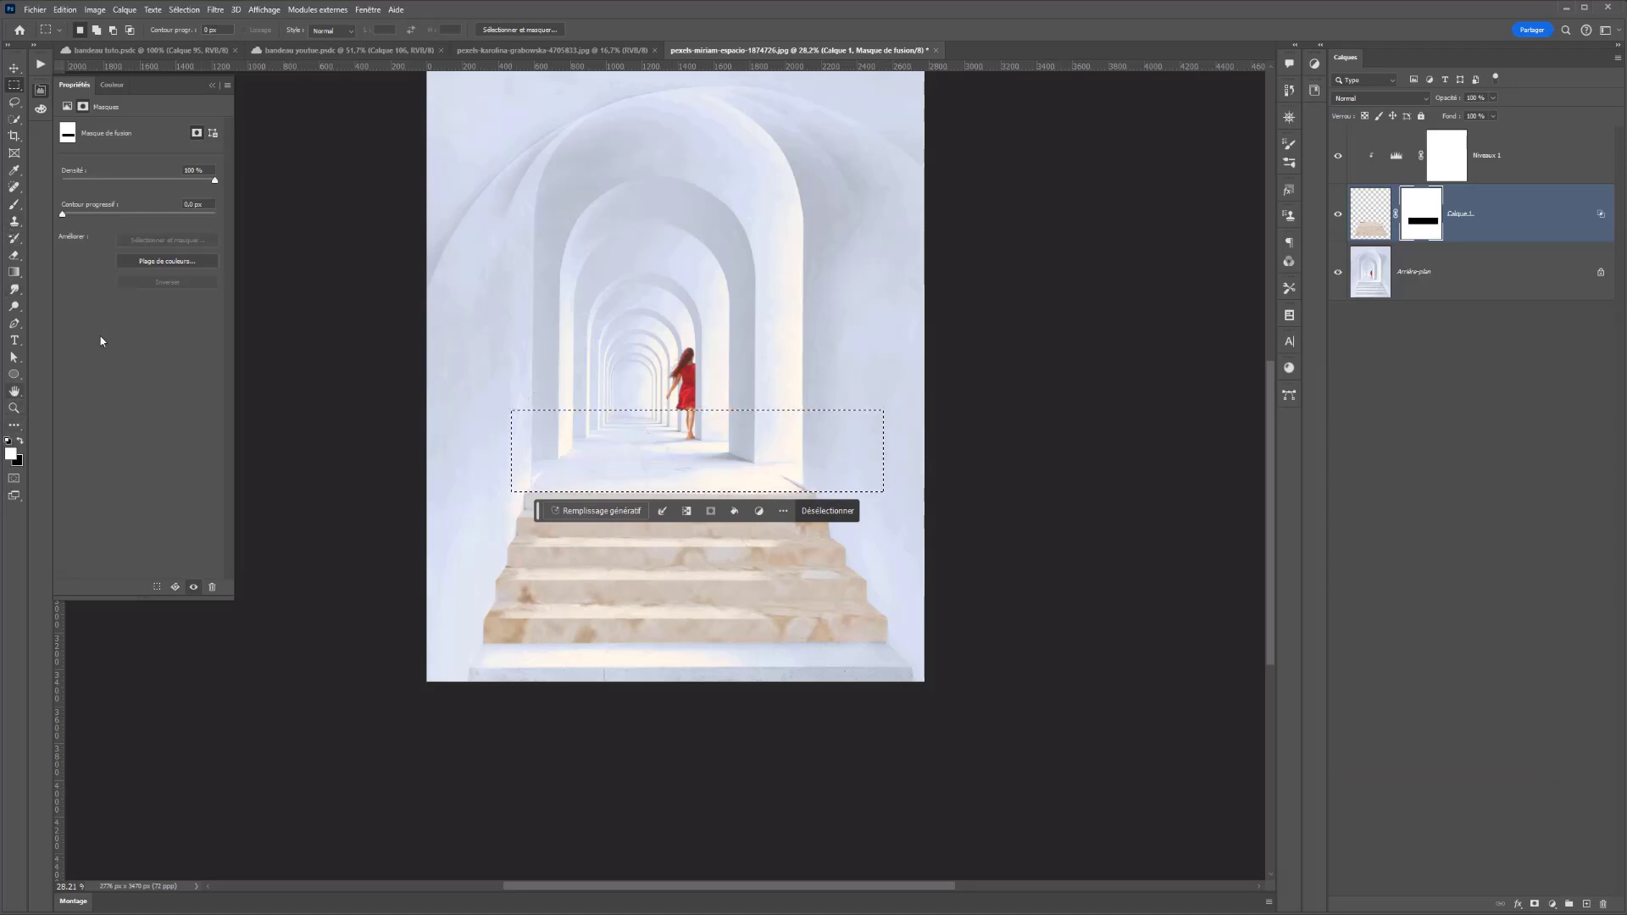
pyautogui.hotkey('ctrl', 'd')
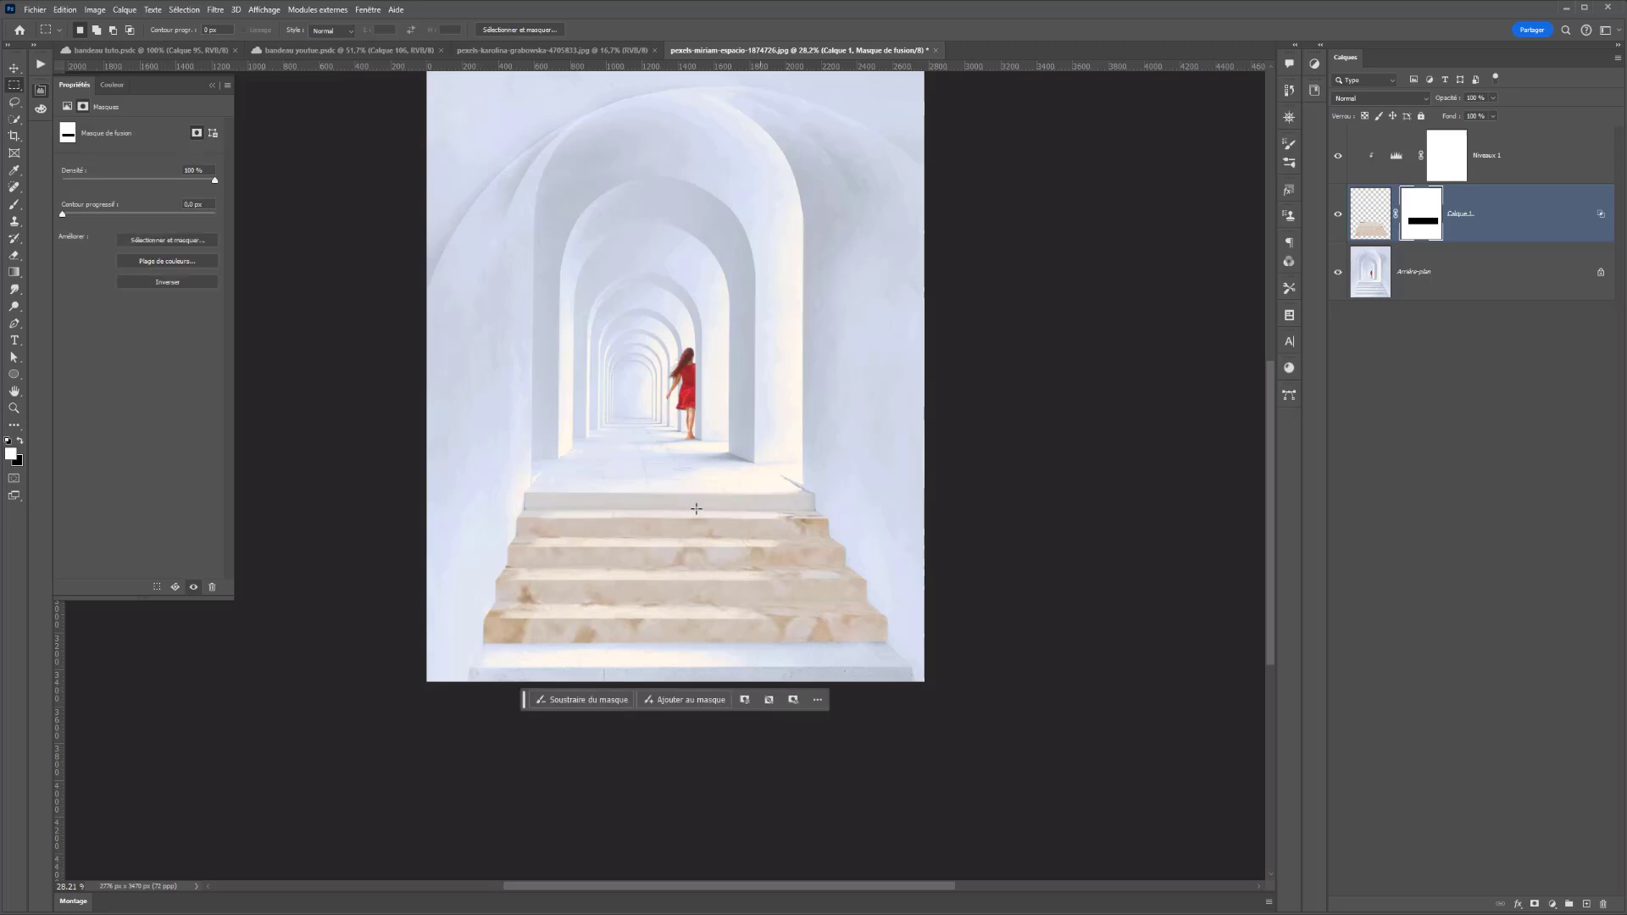